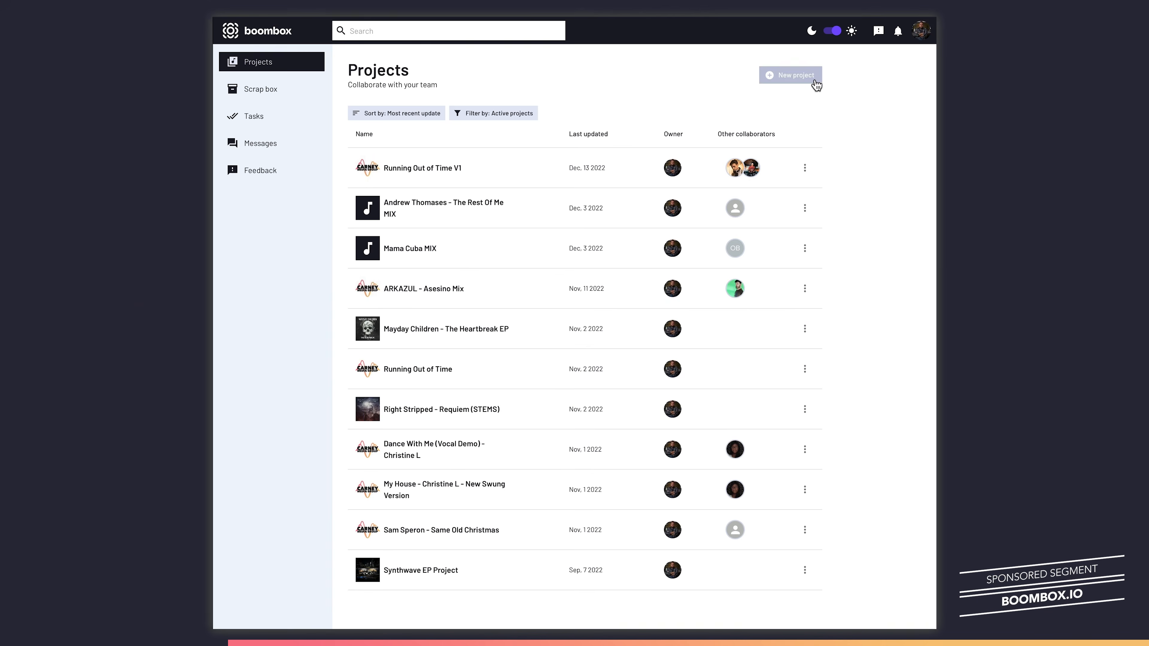
- Upload The Best of Me - Mix V2.wav as a new version, then open the Add collaborator form
{"action": "left_click", "coordinate": [814, 77]}
{"action": "type", "text": "The Be"}
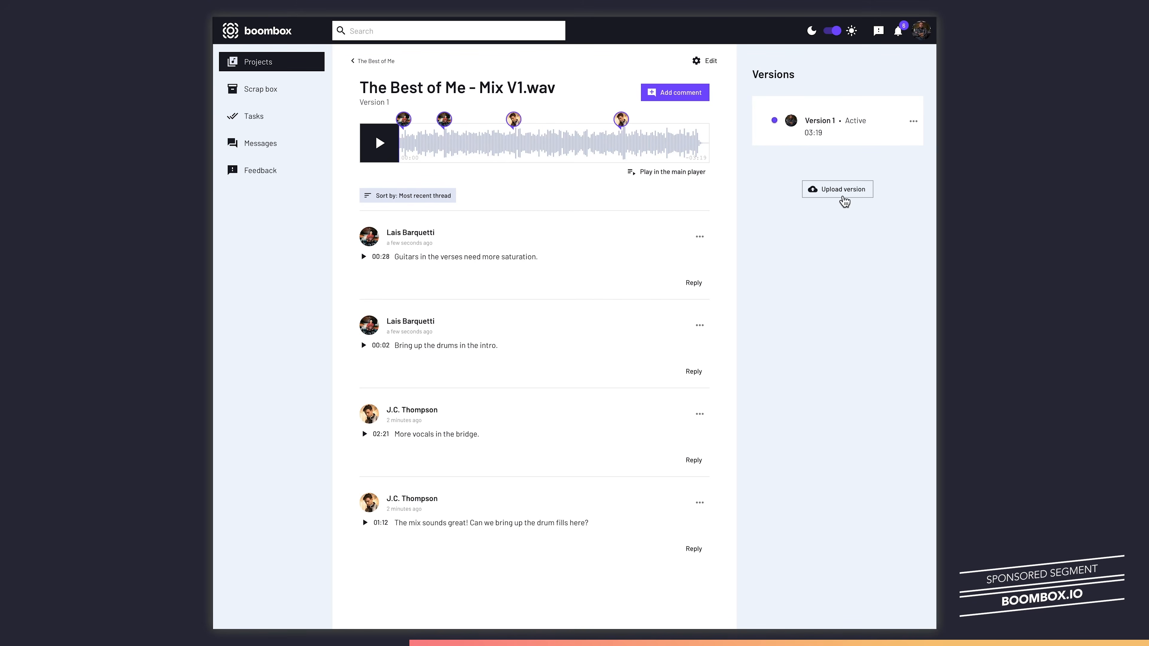
{"action": "left_click", "coordinate": [837, 189]}
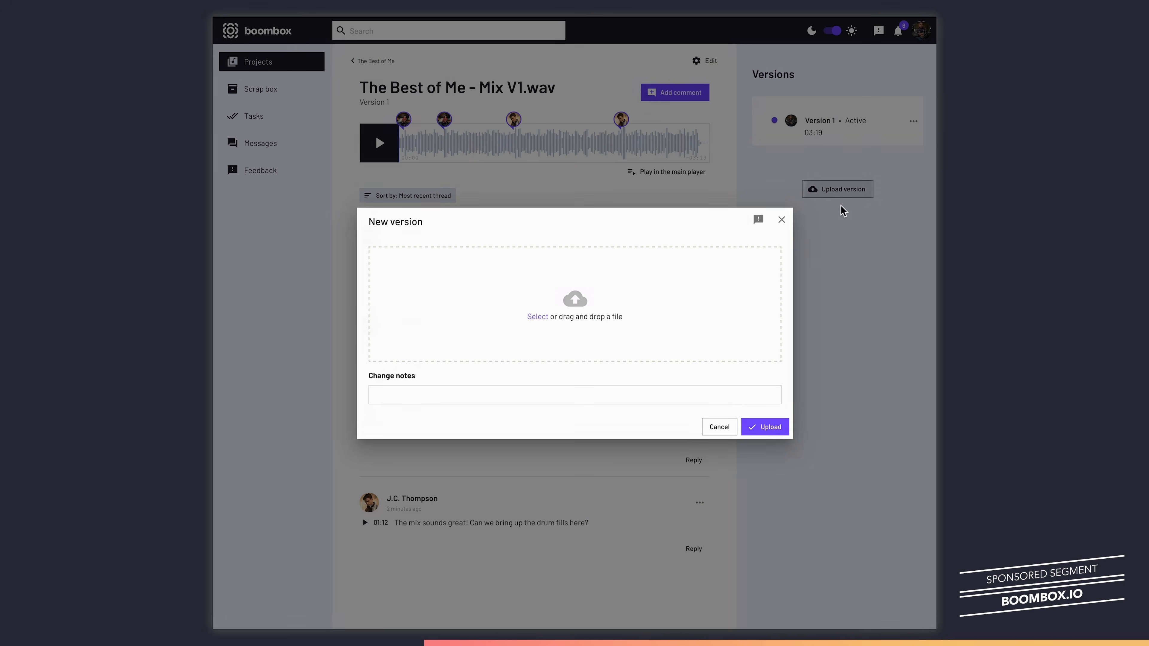
{"action": "left_click_drag", "start_coordinate": [834, 266], "coordinate": [620, 338]}
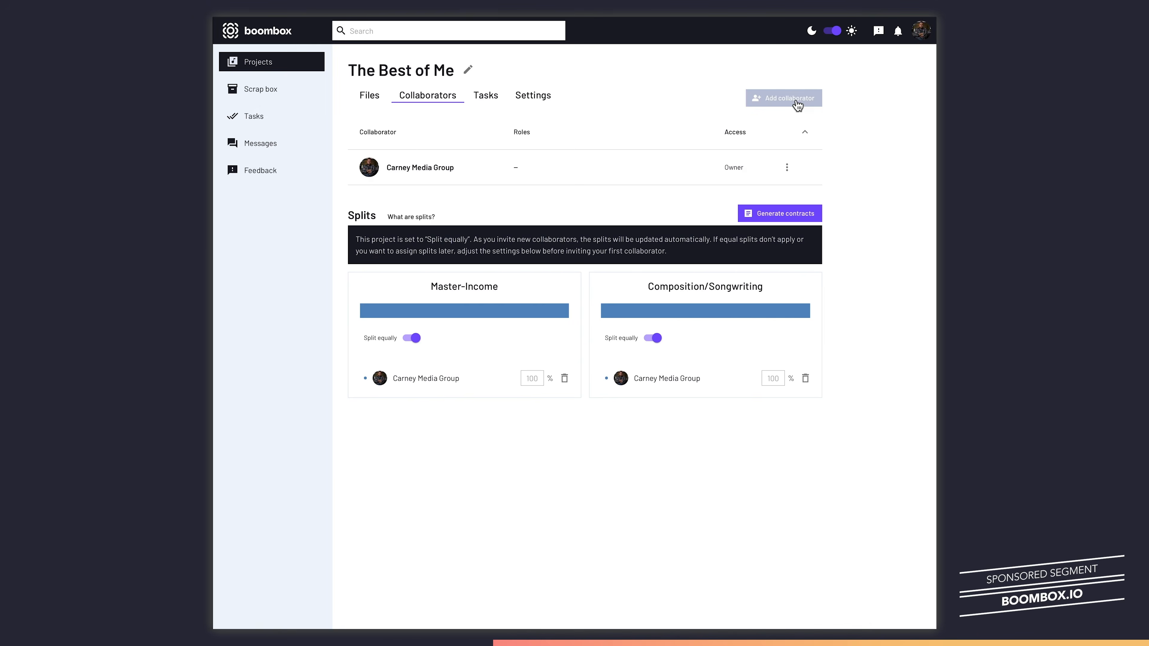
{"action": "left_click", "coordinate": [795, 101]}
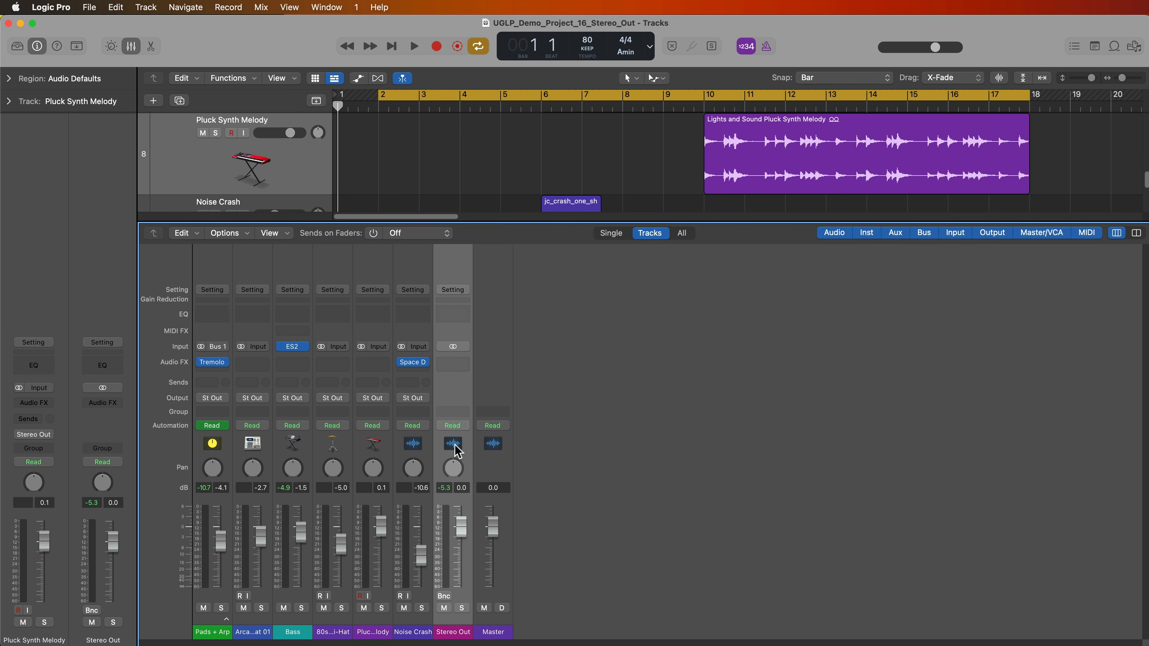
{"action": "left_click", "coordinate": [343, 632]}
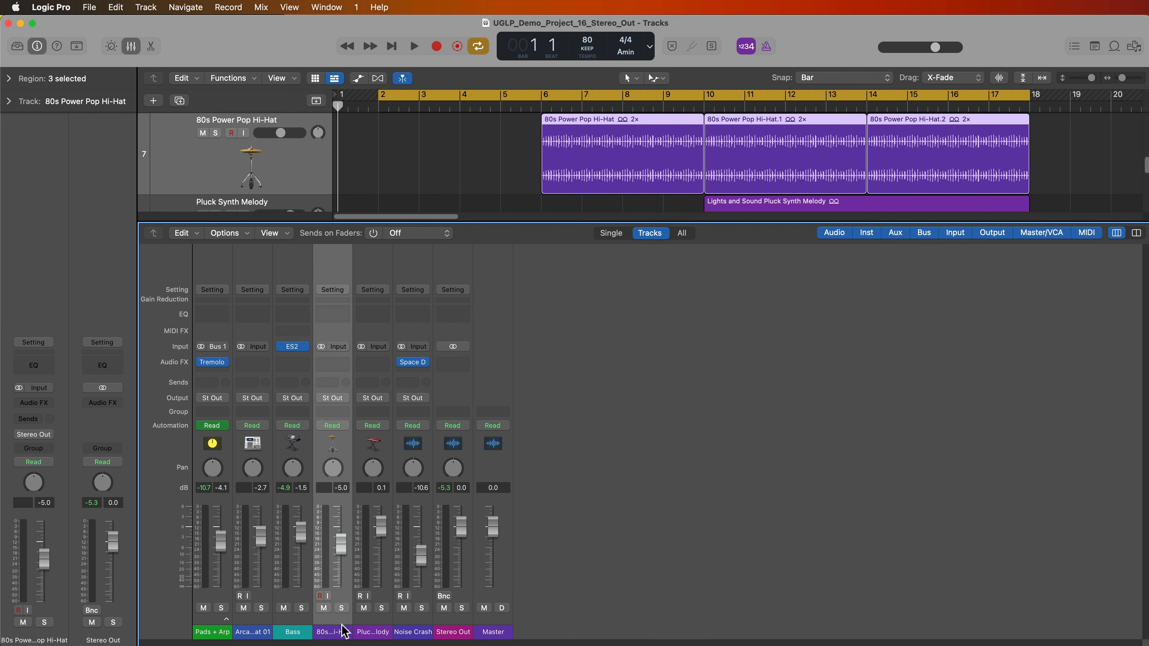
{"action": "left_click", "coordinate": [453, 632]}
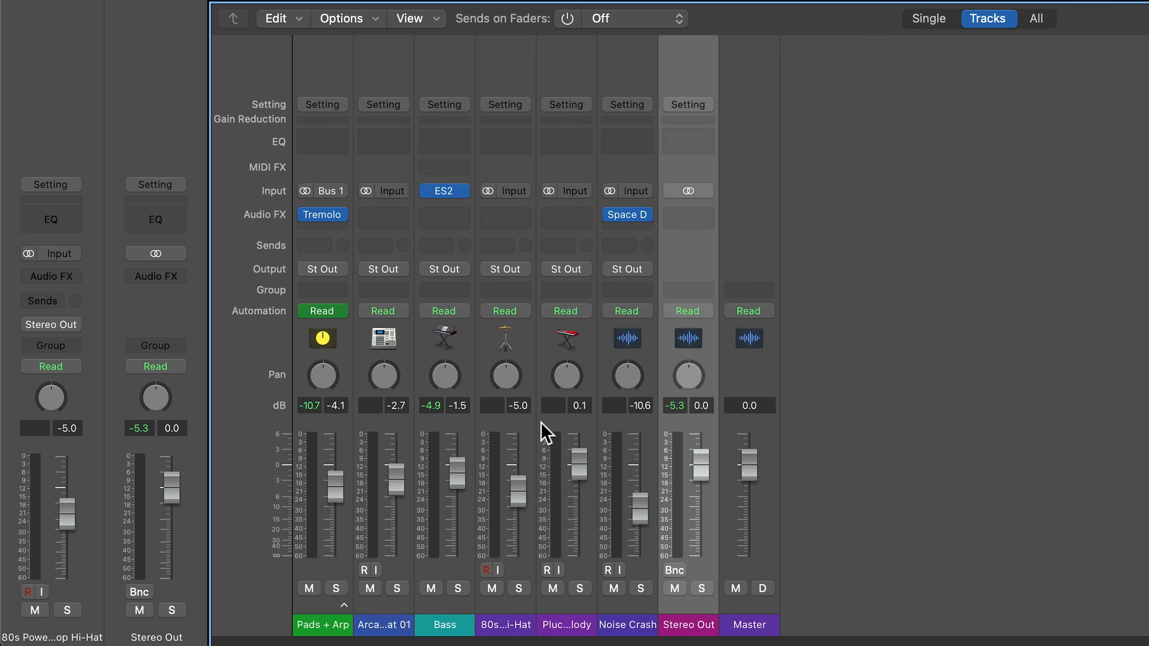
- Select the 80s Power Pop Hi-Hat channel and route its output to Bus 2
{"action": "left_click", "coordinate": [622, 628]}
{"action": "left_click", "coordinate": [337, 624], "text": "shift"}
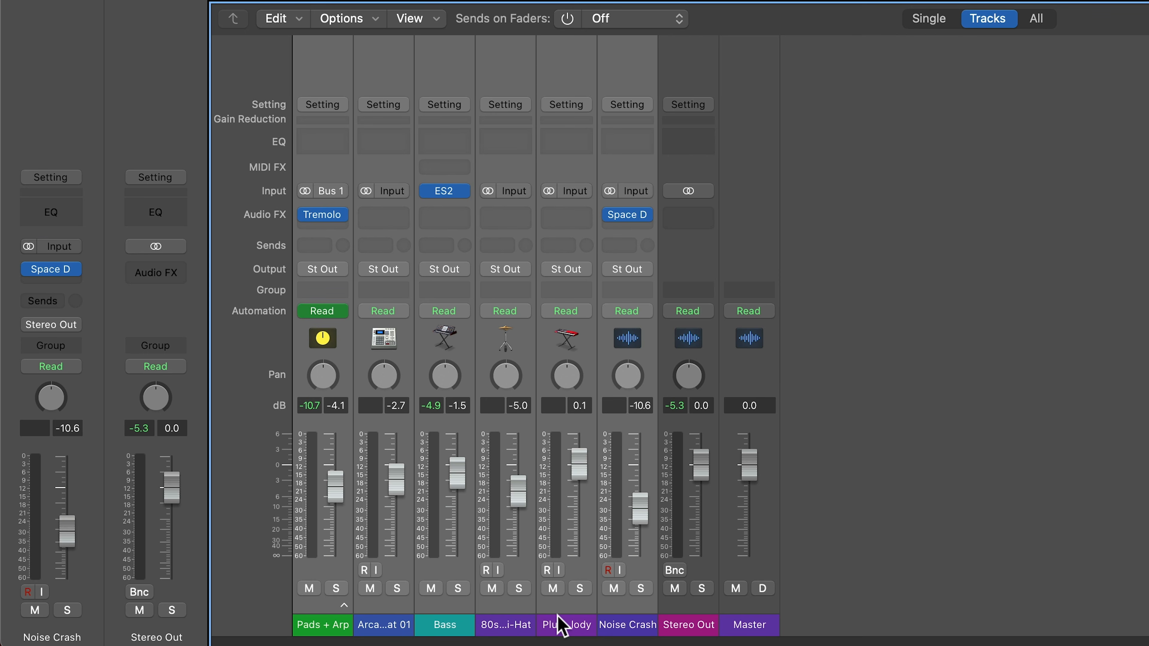
{"action": "left_click", "coordinate": [561, 626]}
{"action": "left_click", "coordinate": [516, 625]}
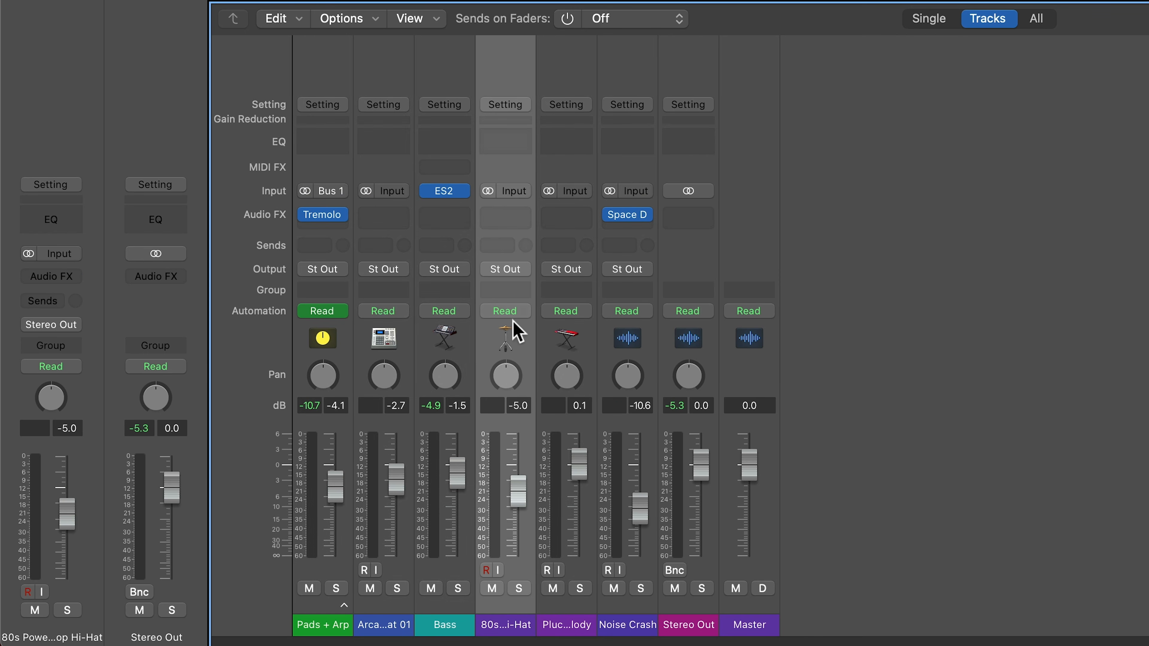
{"action": "left_click", "coordinate": [516, 270]}
{"action": "mouse_move", "coordinate": [588, 349]}
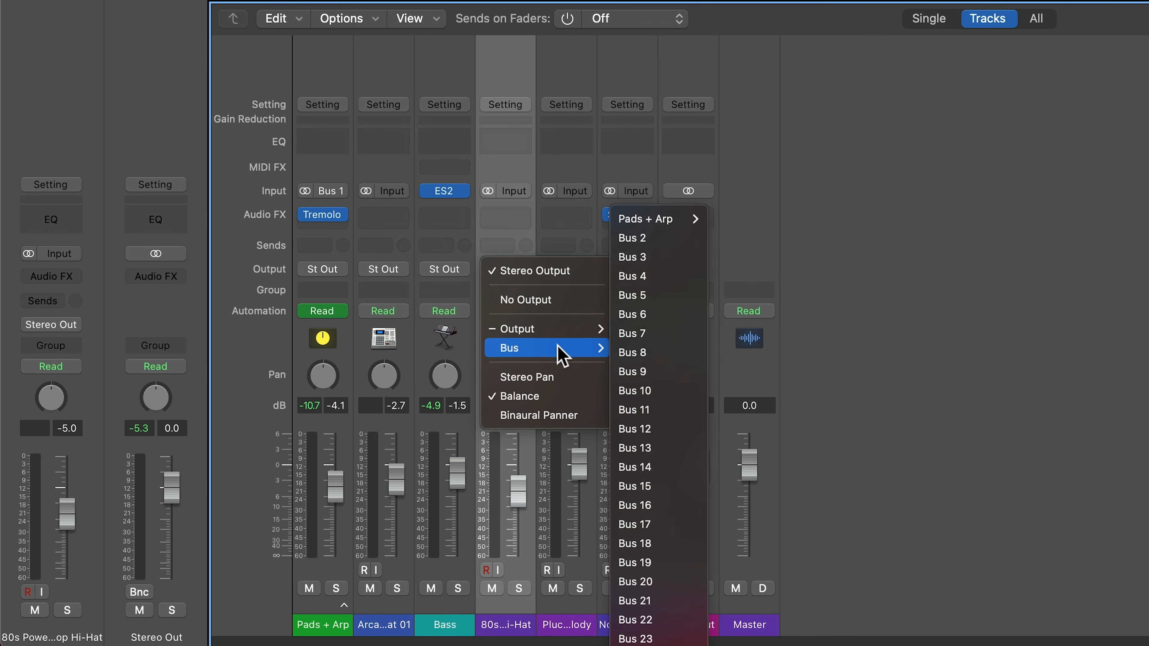
{"action": "left_click", "coordinate": [658, 239]}
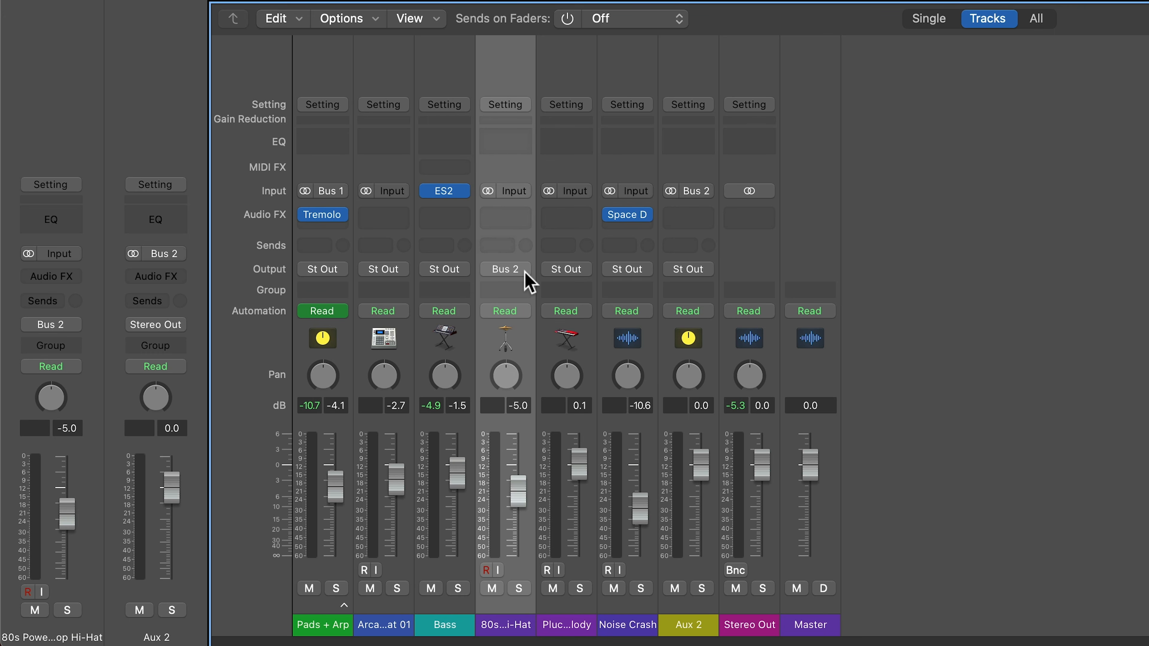
- Delete the newly created Aux 2 channel strip
{"action": "left_click", "coordinate": [693, 629]}
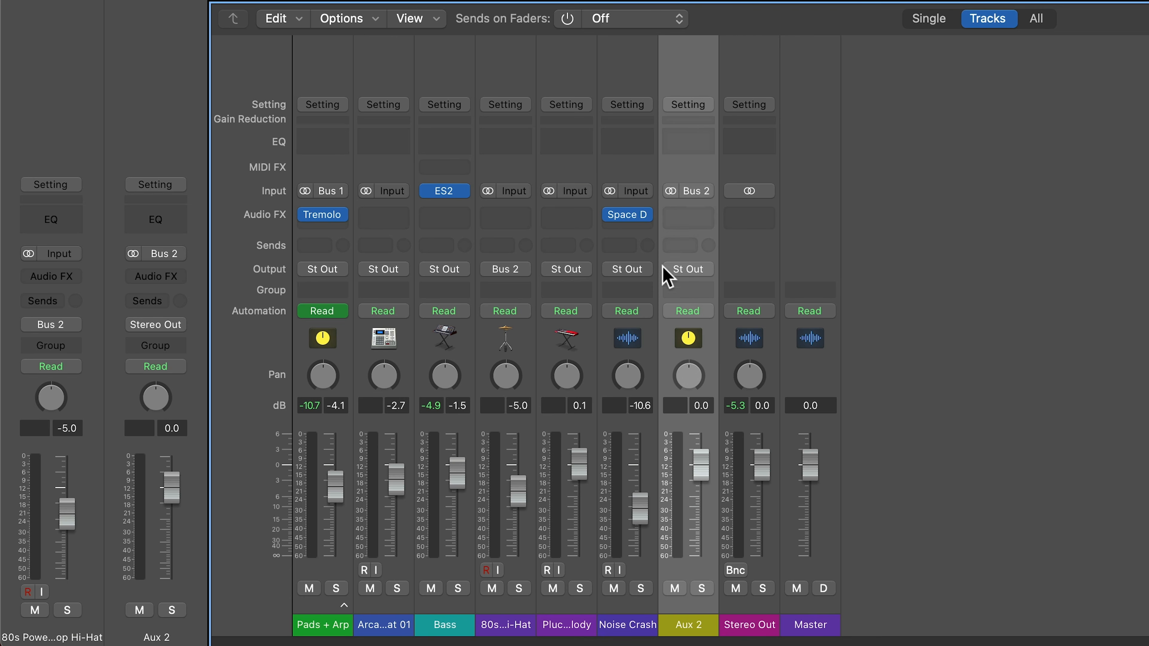
{"action": "left_click", "coordinate": [754, 616]}
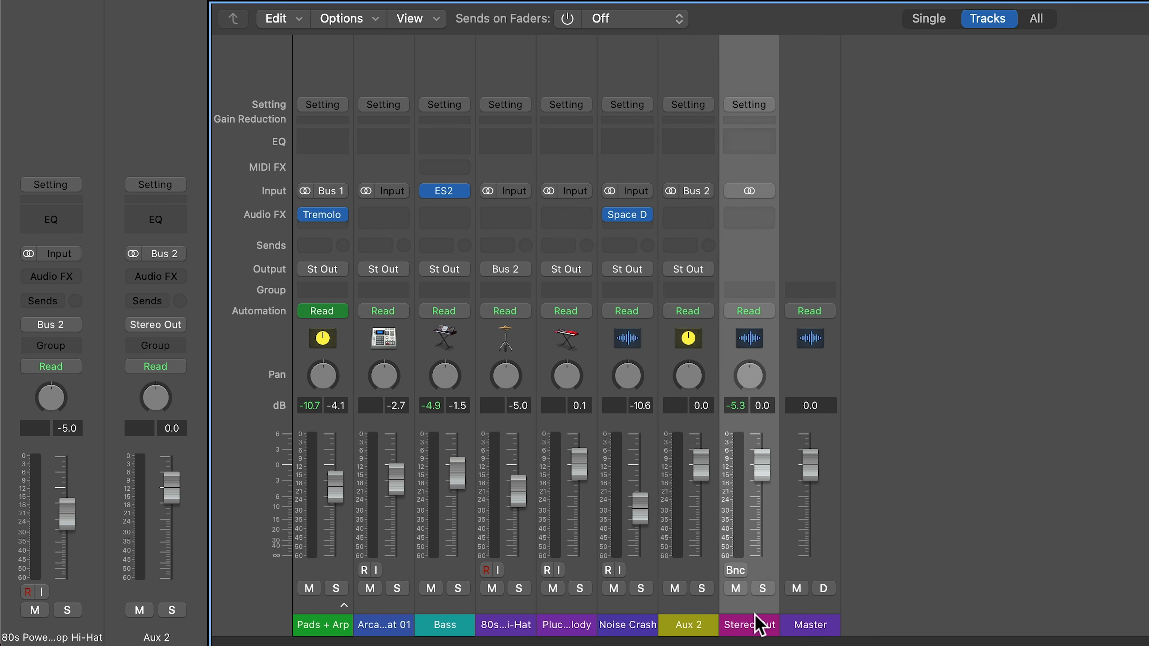
{"action": "left_click", "coordinate": [690, 602]}
{"action": "key", "text": "Delete"}
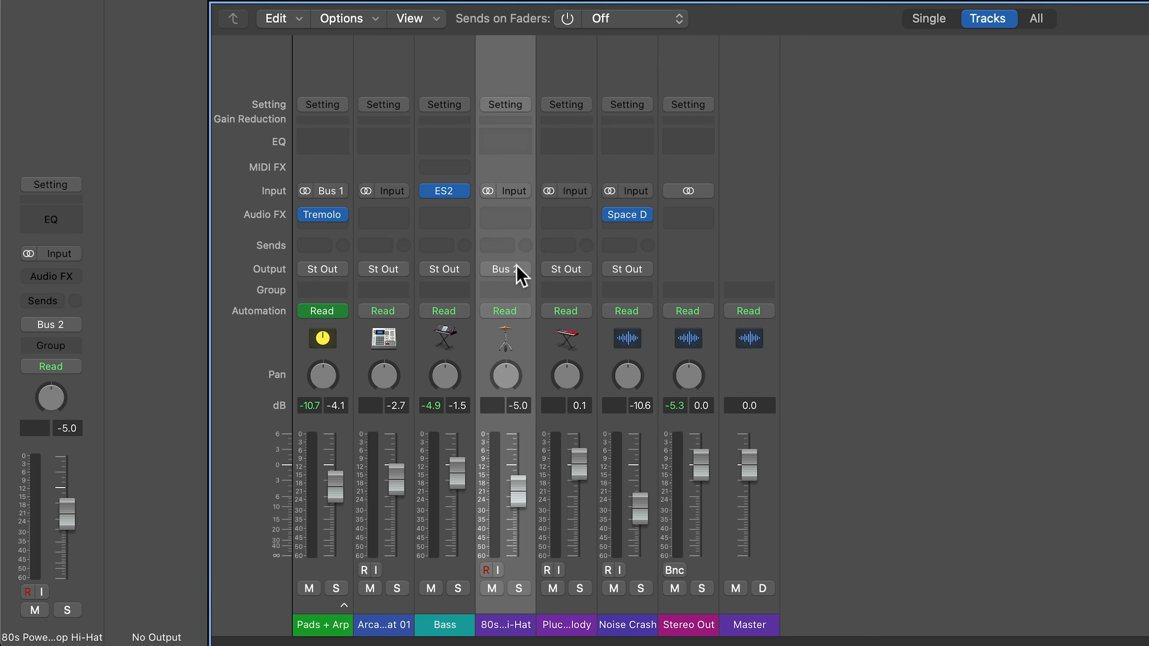
- Route the Hi-Hat's output back to Stereo Output and select Stereo Out
{"action": "left_click", "coordinate": [520, 270]}
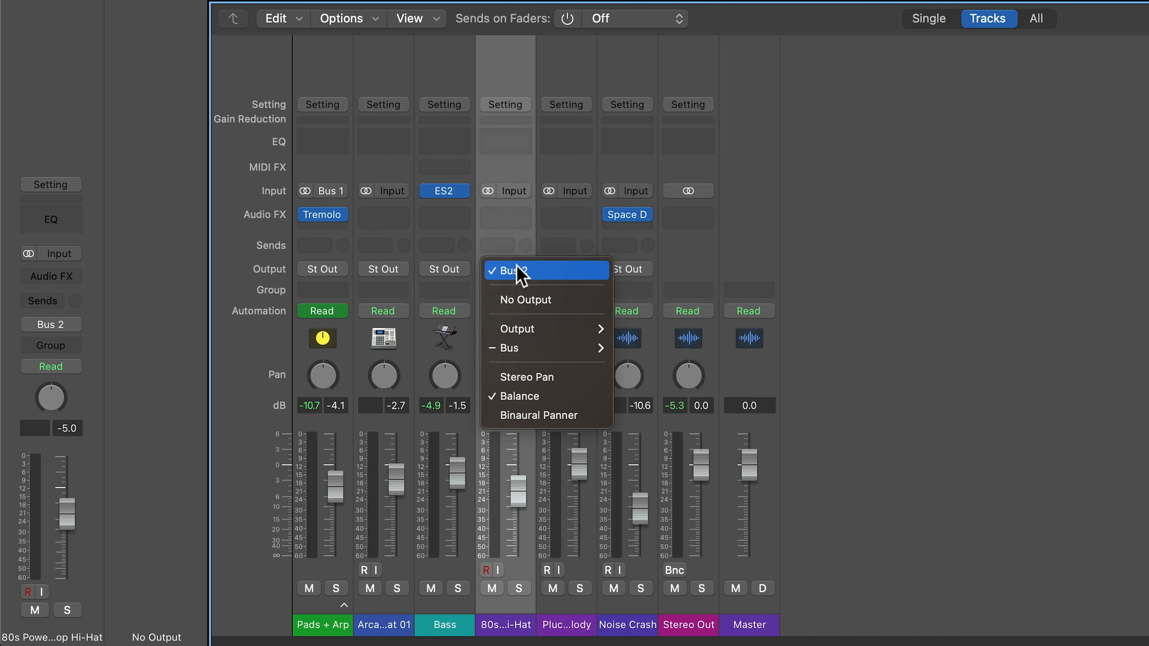
{"action": "mouse_move", "coordinate": [520, 329]}
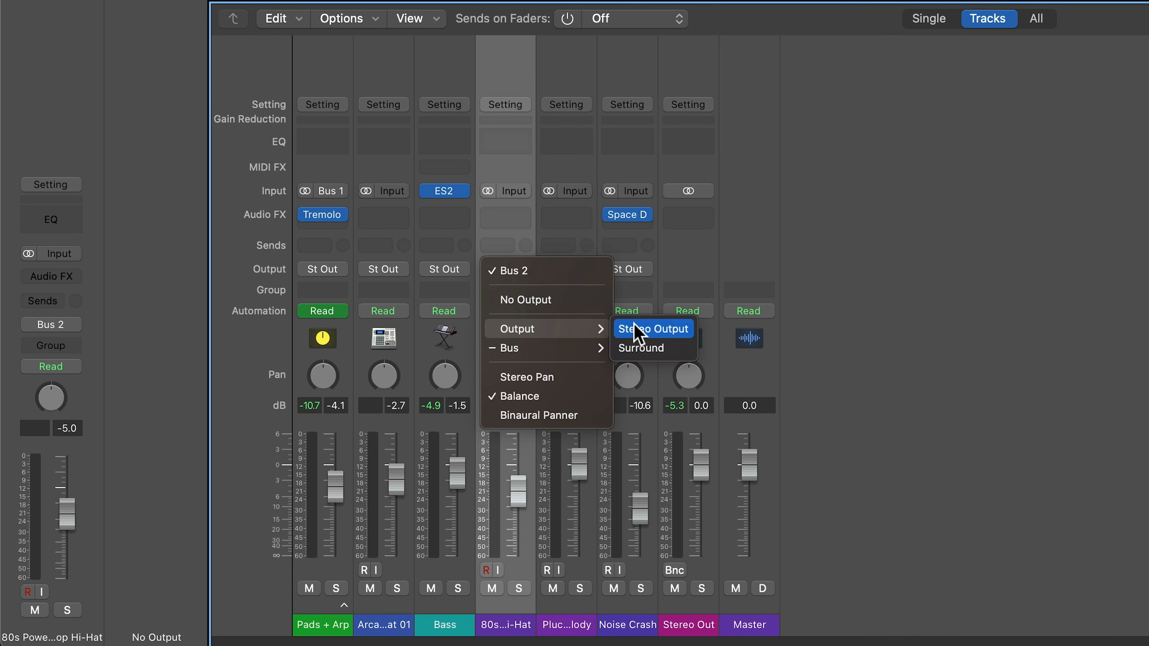
{"action": "left_click", "coordinate": [678, 330]}
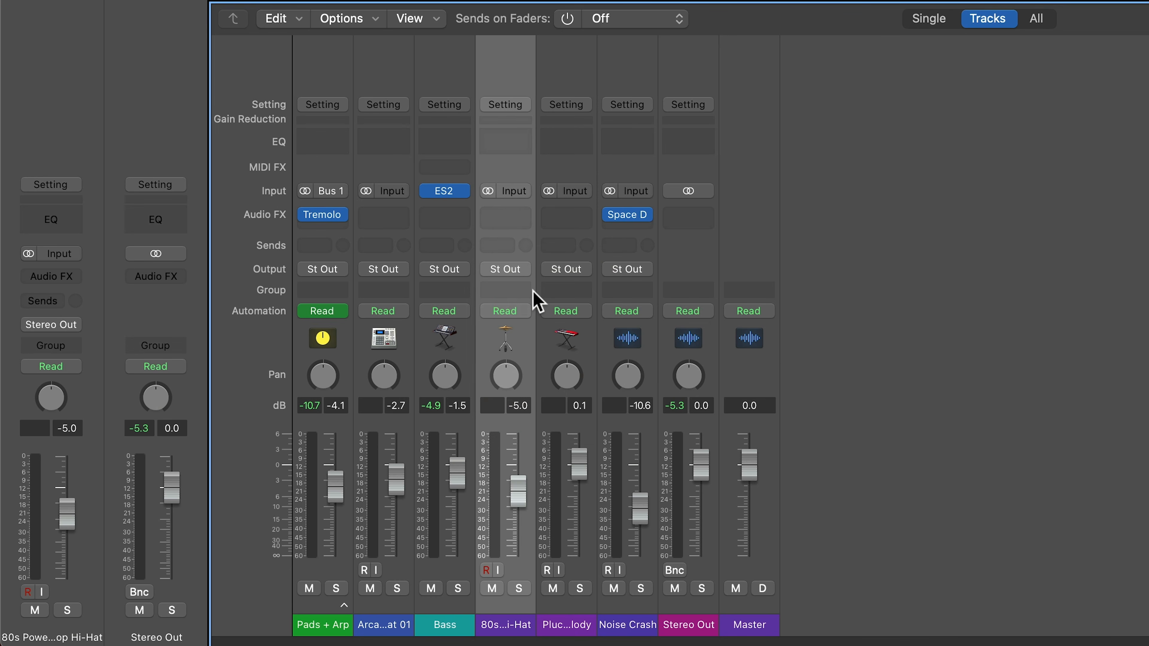
{"action": "left_click", "coordinate": [701, 626]}
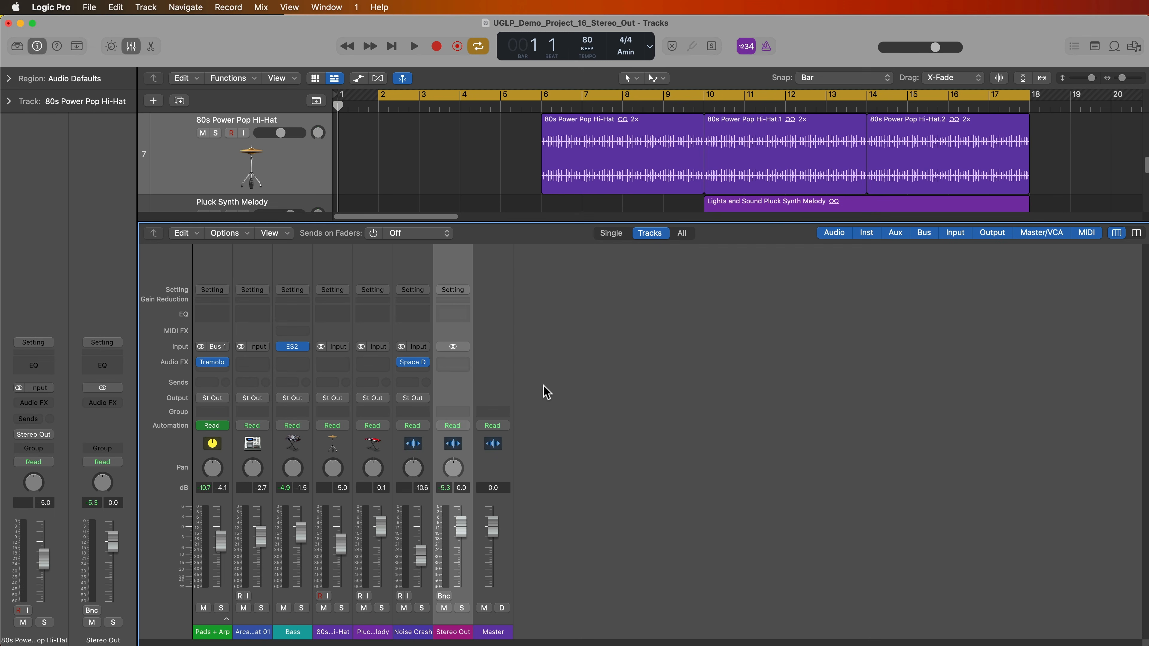
- Select and then deselect the regions from bar 10 onward, then show the mixer again with X
{"action": "key", "text": "x"}
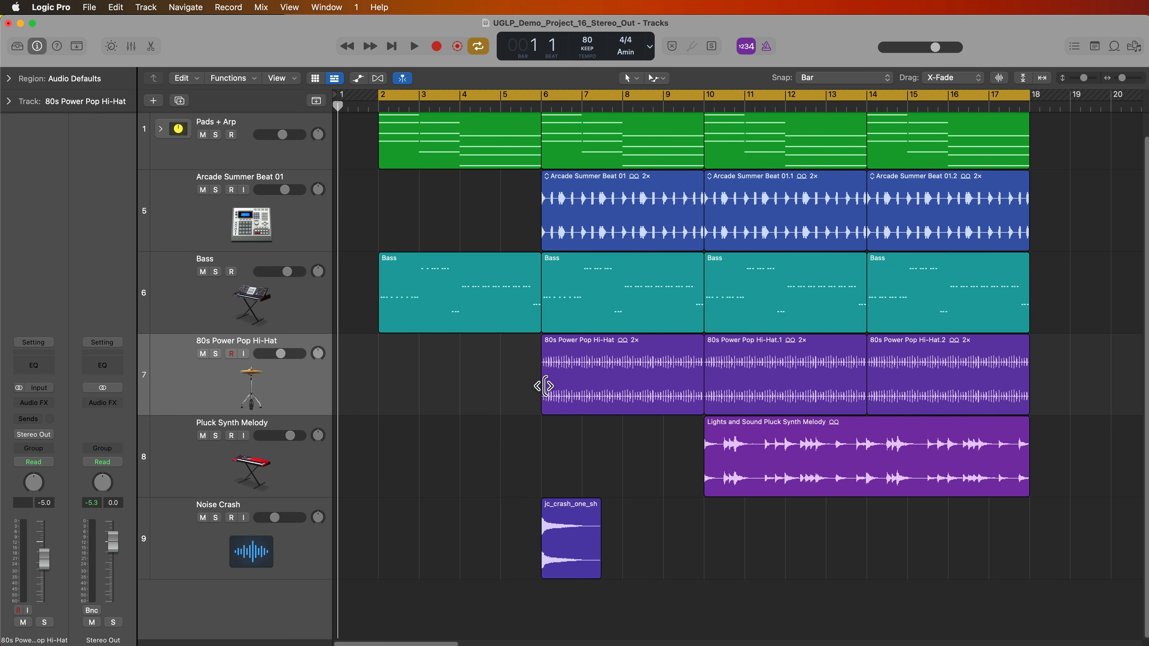
{"action": "left_click_drag", "start_coordinate": [769, 575], "coordinate": [920, 144]}
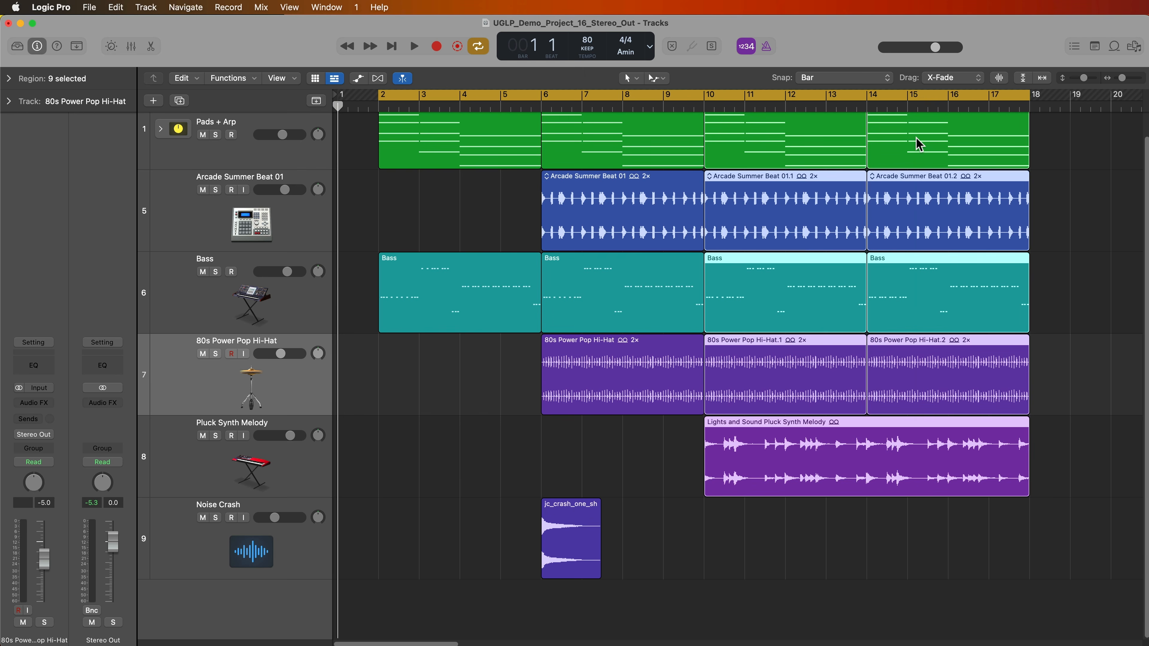
{"action": "scroll", "coordinate": [894, 309], "scroll_direction": "up", "scroll_amount": 2}
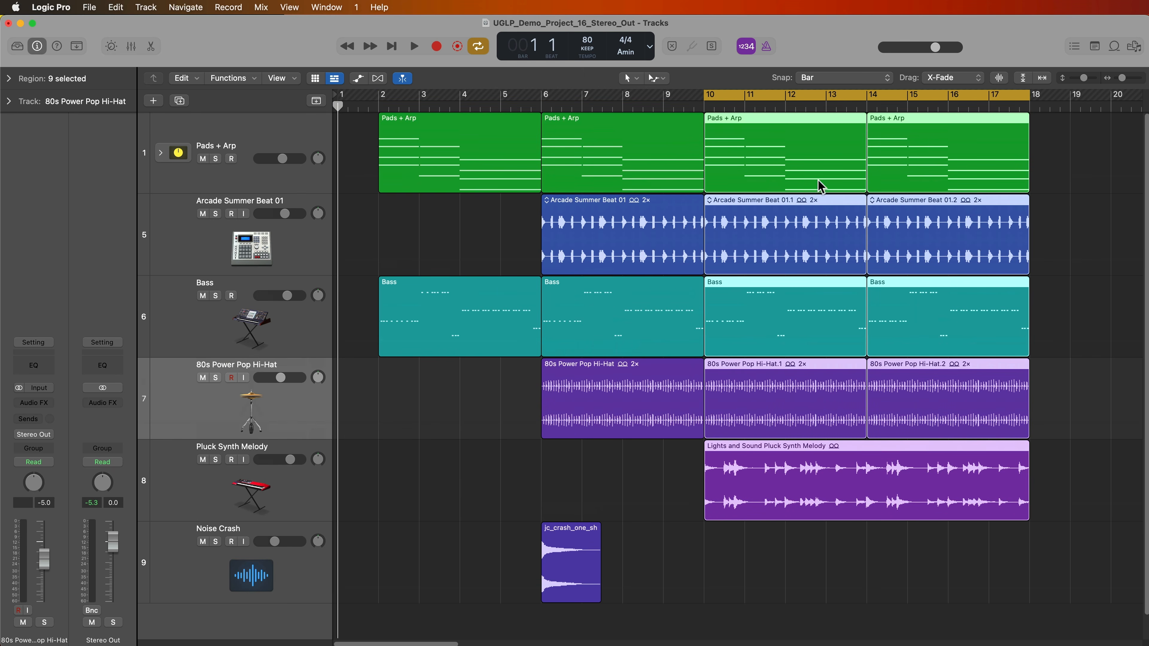
{"action": "left_click", "coordinate": [806, 563]}
{"action": "key", "text": "x"}
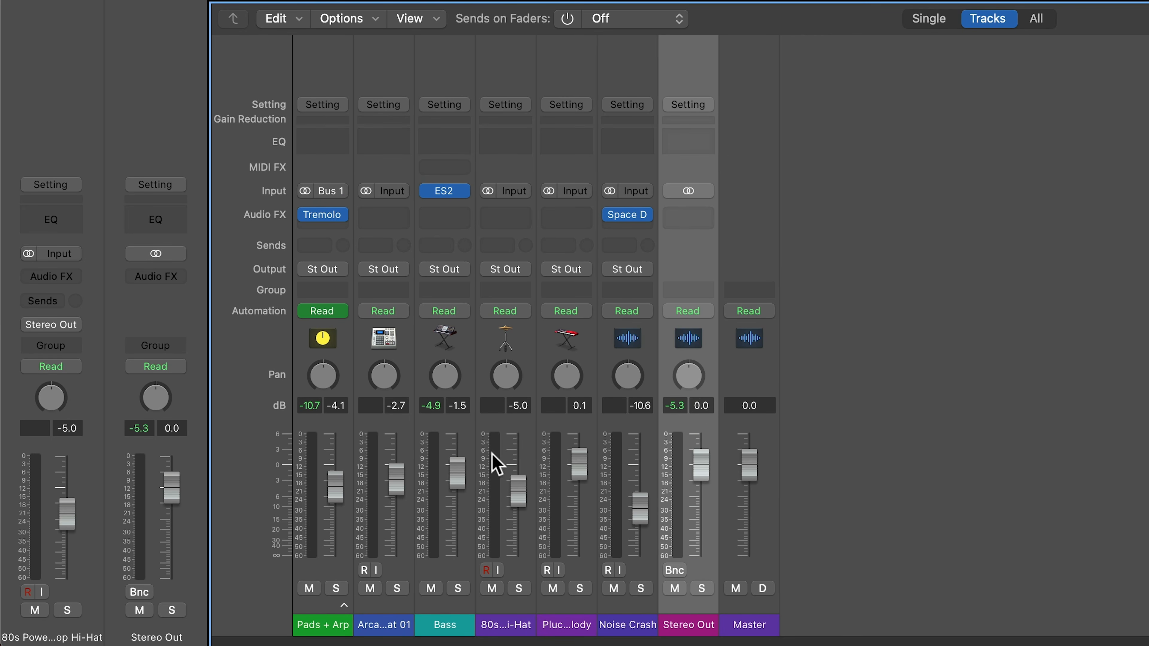
- During playback, raise the six faders Pads + Arp through Noise Crash together by about 1.2 dB
{"action": "key", "text": "space"}
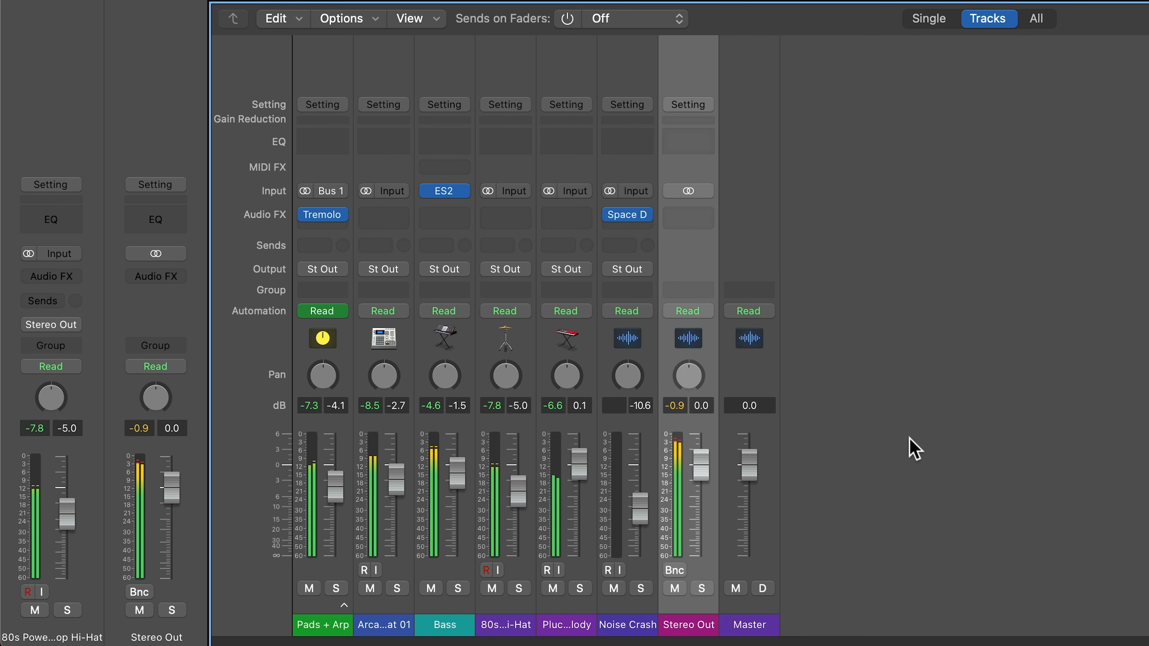
{"action": "left_click", "coordinate": [637, 625]}
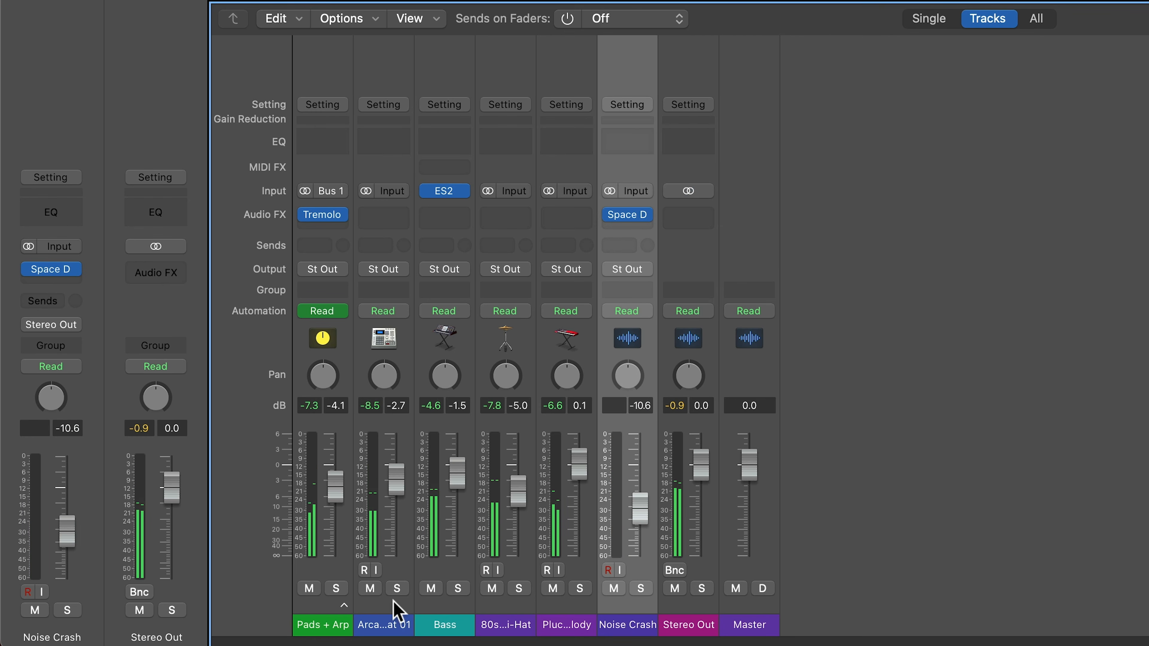
{"action": "left_click", "coordinate": [322, 629], "text": "shift"}
{"action": "left_click_drag", "start_coordinate": [334, 501], "coordinate": [329, 466]}
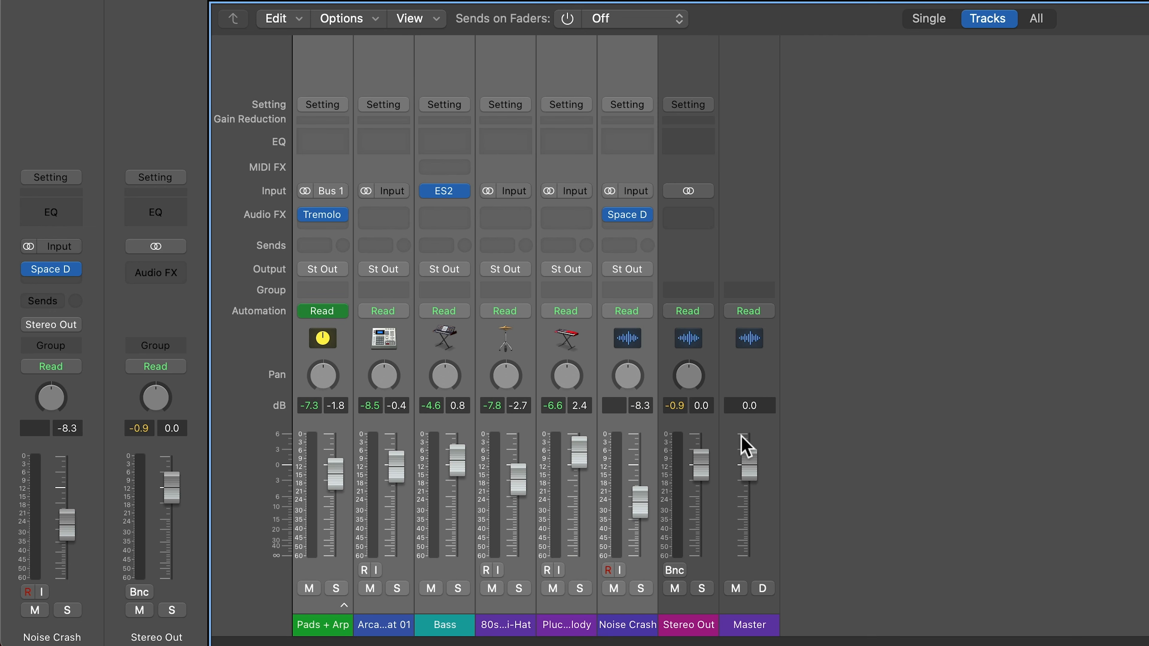
{"action": "key", "text": "space"}
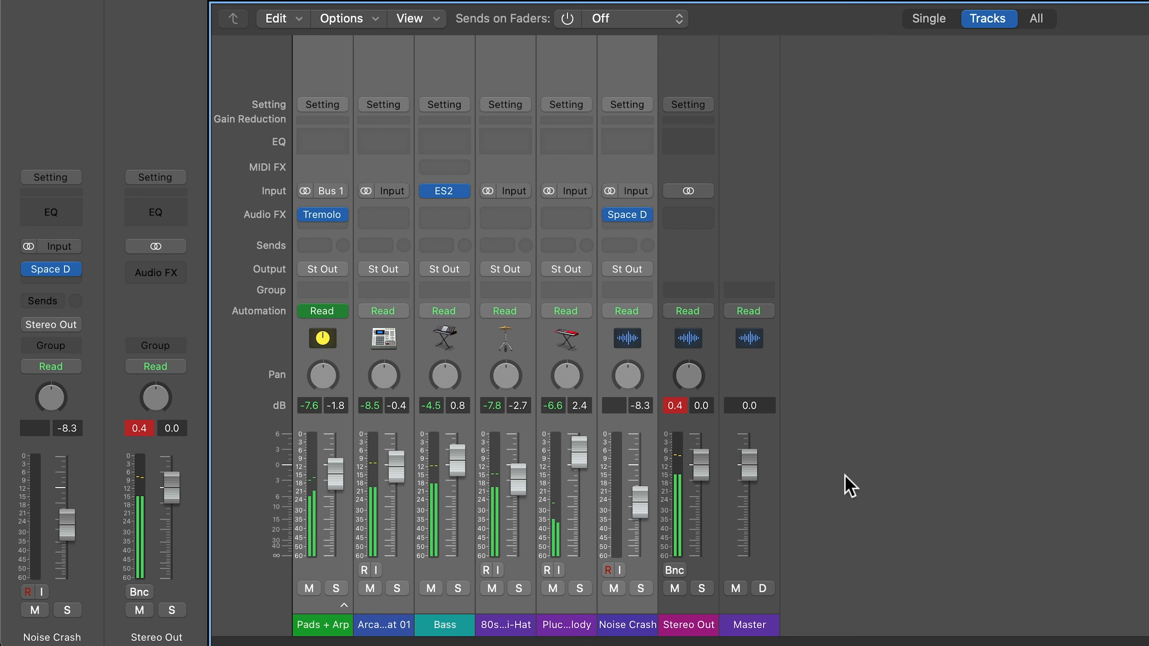
{"action": "left_click_drag", "start_coordinate": [579, 453], "coordinate": [580, 459]}
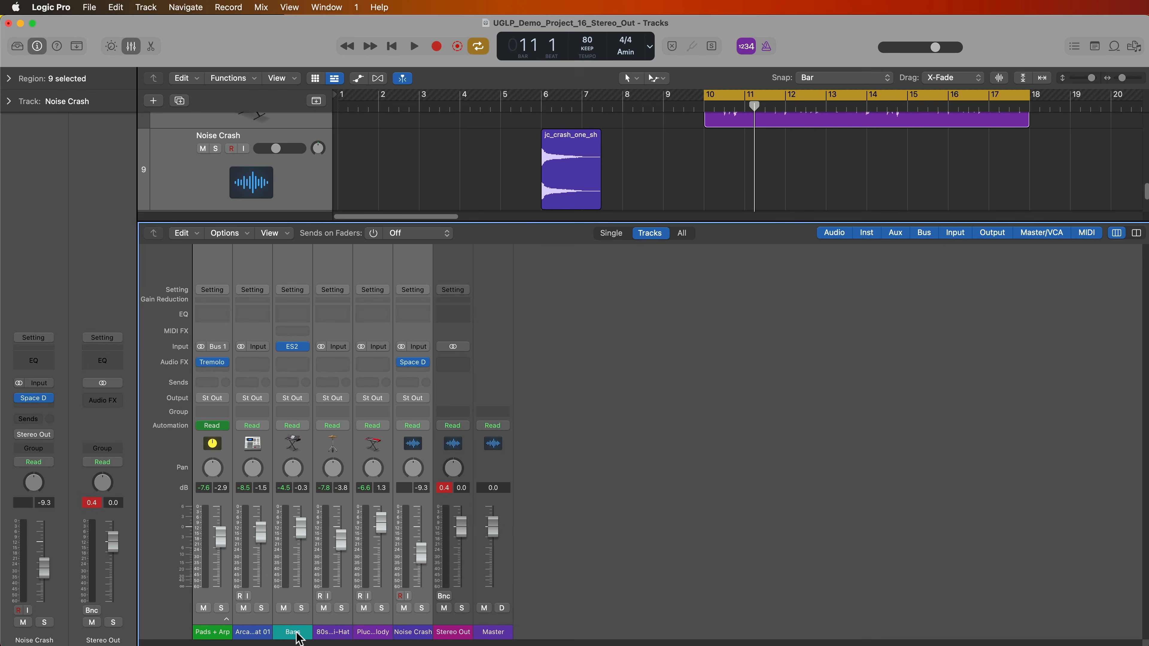
- Show the automation lanes and switch the Bass track's automation from LPF Cutoff to Volume
{"action": "left_click", "coordinate": [434, 626]}
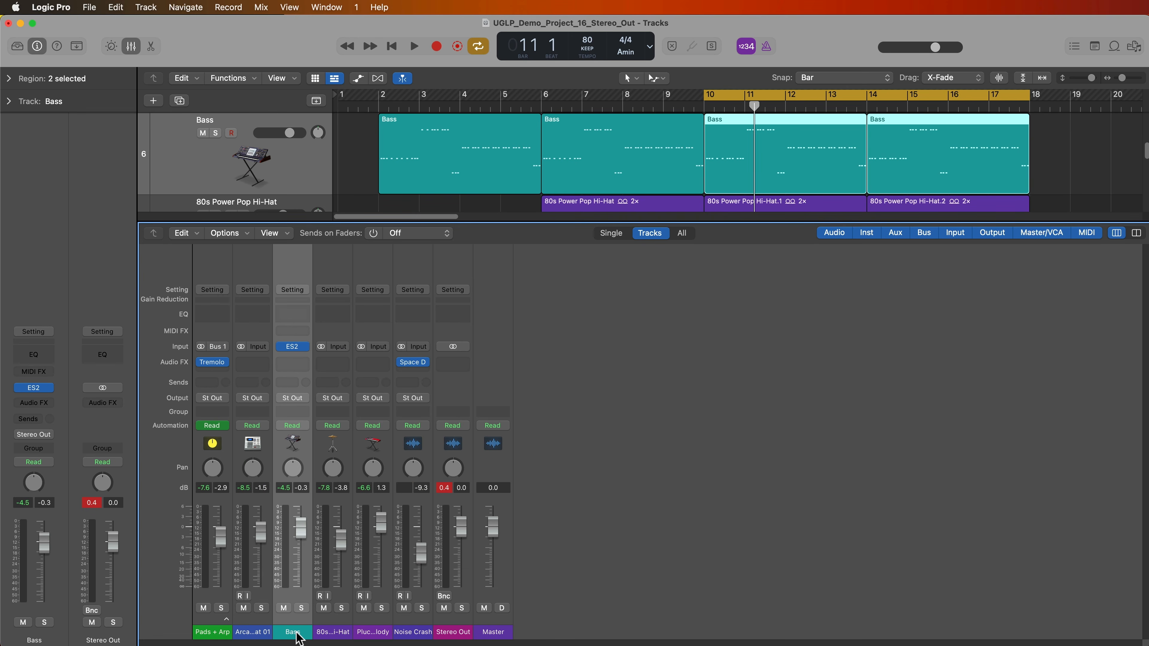
{"action": "key", "text": "x"}
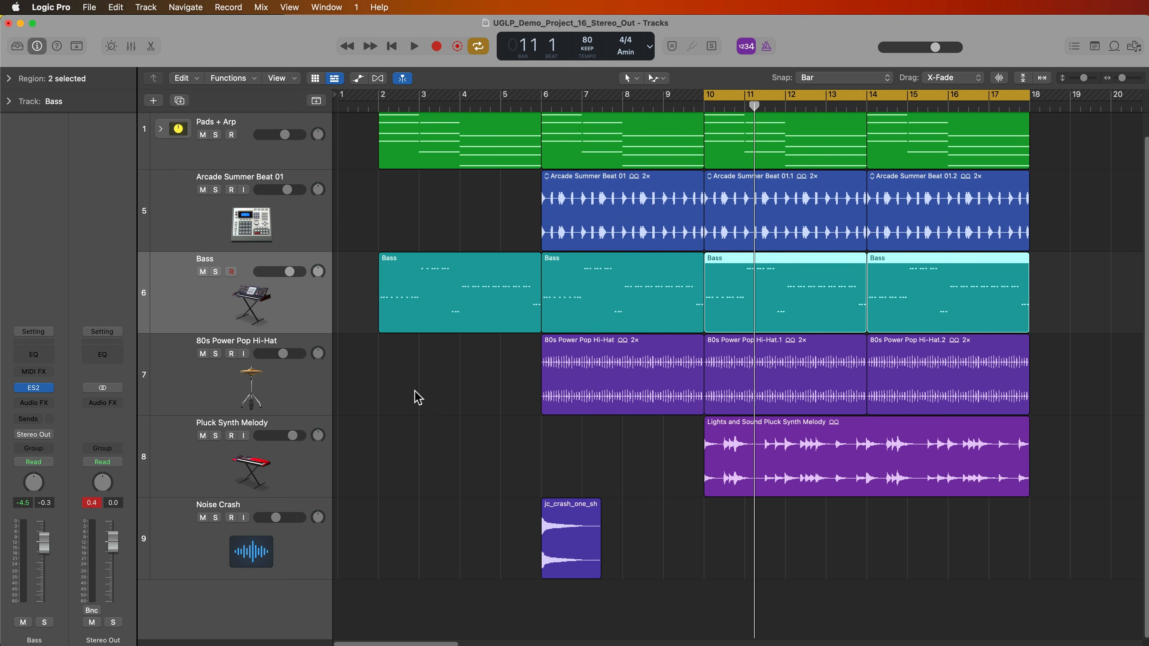
{"action": "key", "text": "a"}
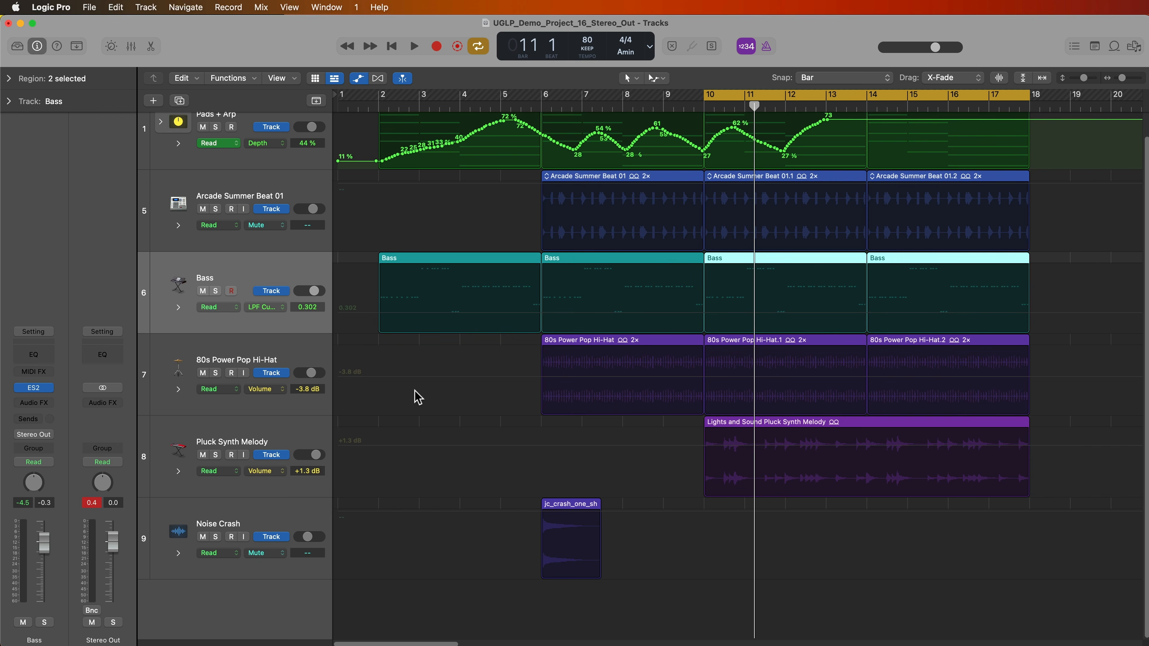
{"action": "left_click", "coordinate": [279, 311]}
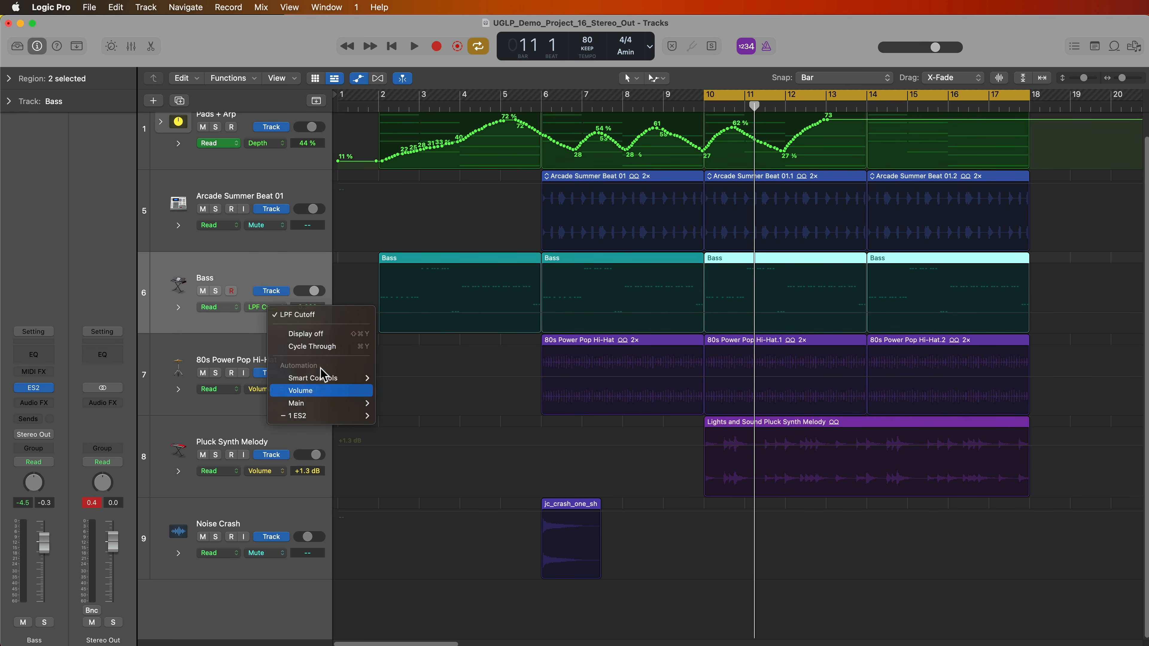
{"action": "left_click", "coordinate": [312, 392]}
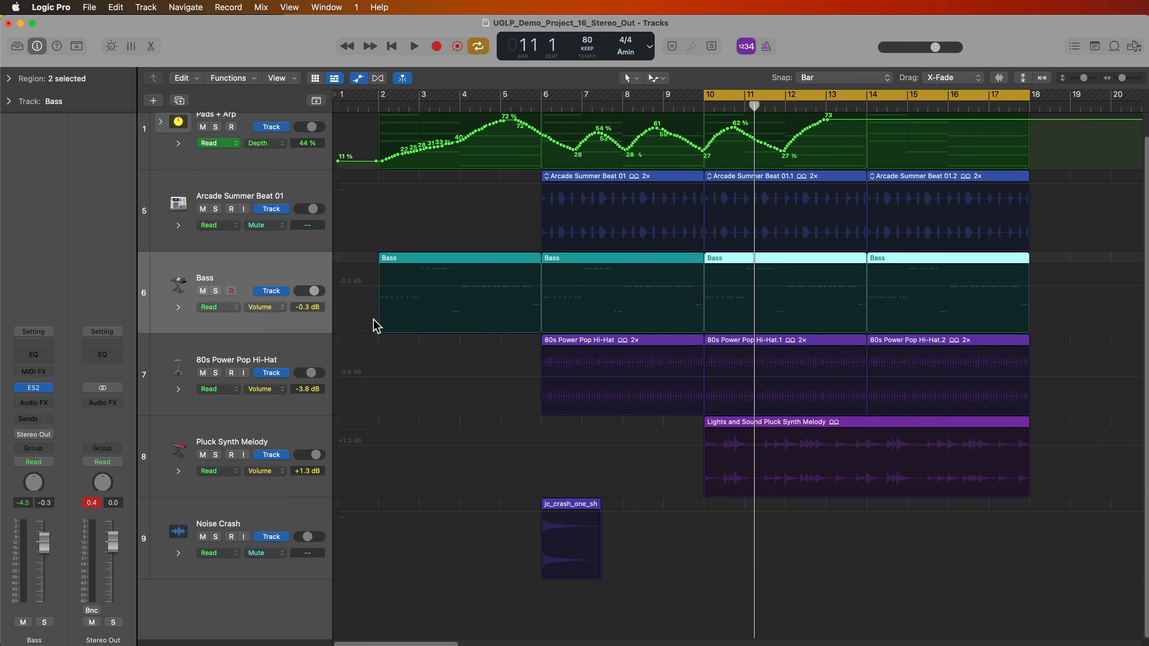
- Add Bass volume automation points at bar 6 and bar 2
{"action": "left_click", "coordinate": [542, 293]}
{"action": "left_click", "coordinate": [543, 287]}
{"action": "left_click", "coordinate": [377, 288]}
- Drag the bar 2 Bass volume point down to -∞ and turn Cycle off
{"action": "left_click_drag", "start_coordinate": [377, 288], "coordinate": [365, 387]}
{"action": "key", "text": "c"}
{"action": "left_click", "coordinate": [379, 106]}
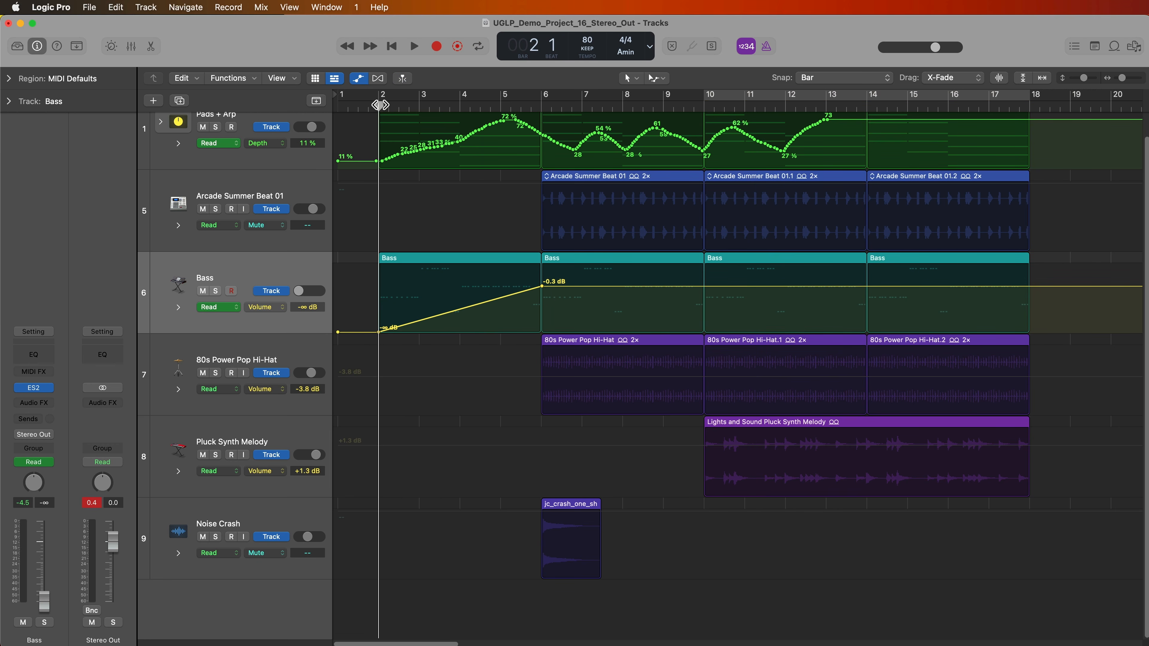
{"action": "left_click", "coordinate": [469, 106]}
- With the mixer showing, set the playhead to bar 2 and play the Bass fade-in
{"action": "key", "text": "x"}
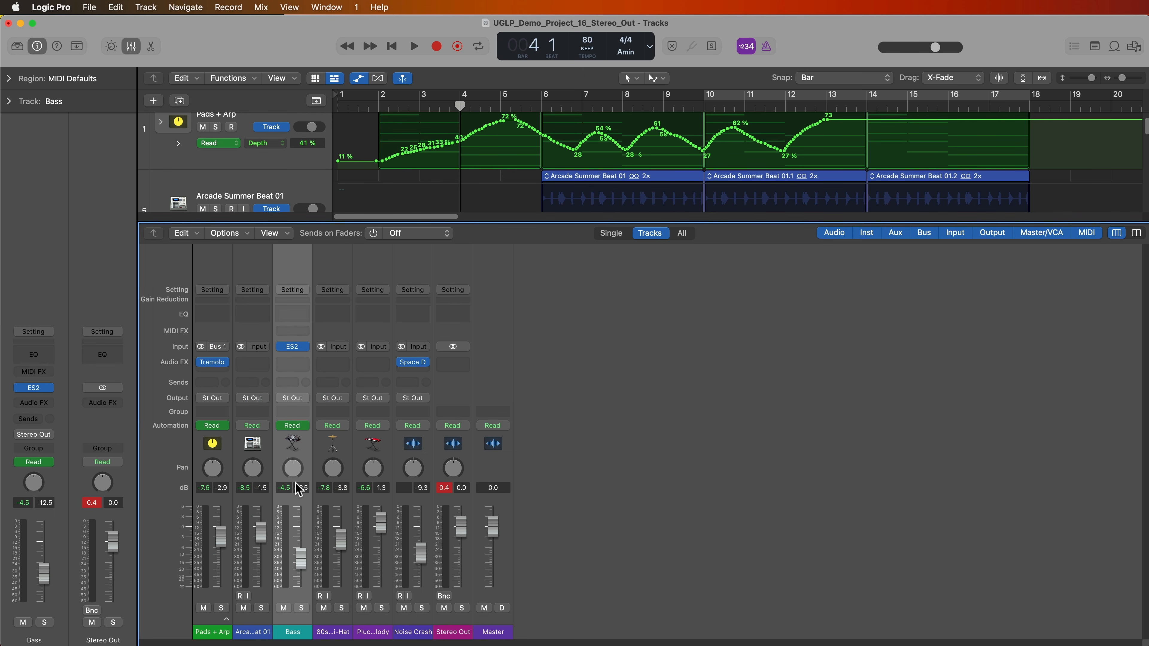
{"action": "mouse_move", "coordinate": [302, 561]}
{"action": "left_mouse_down"}
{"action": "mouse_move", "coordinate": [304, 490]}
{"action": "mouse_move", "coordinate": [301, 589]}
{"action": "mouse_move", "coordinate": [301, 539]}
{"action": "left_mouse_up"}
{"action": "left_click", "coordinate": [379, 105]}
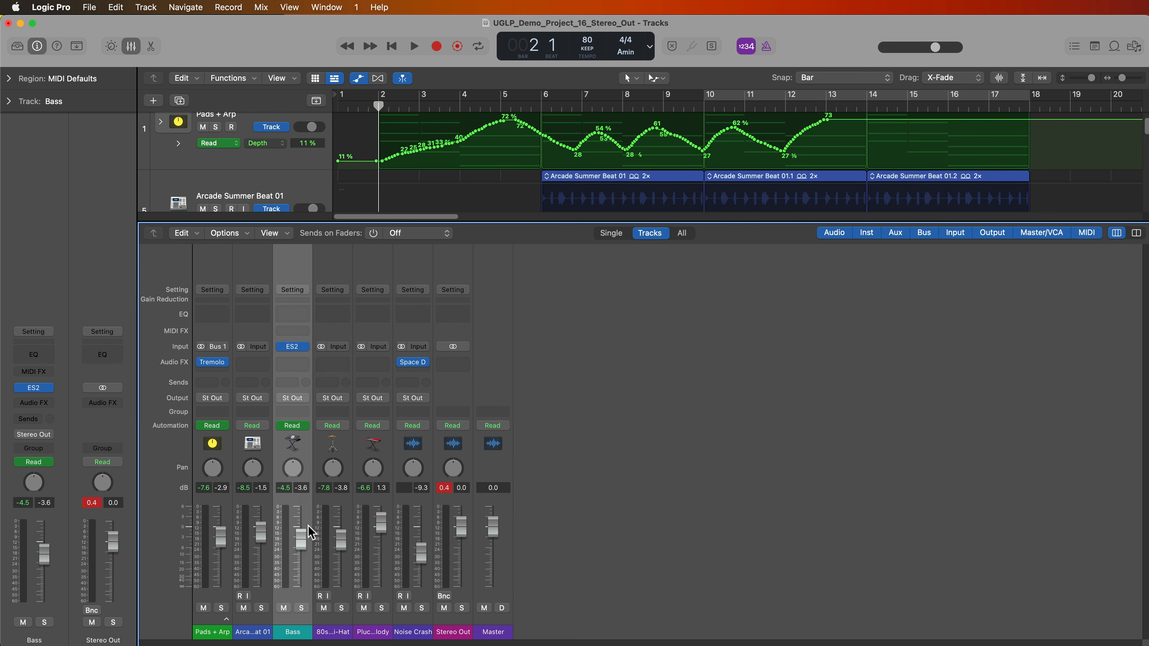
{"action": "key", "text": "x"}
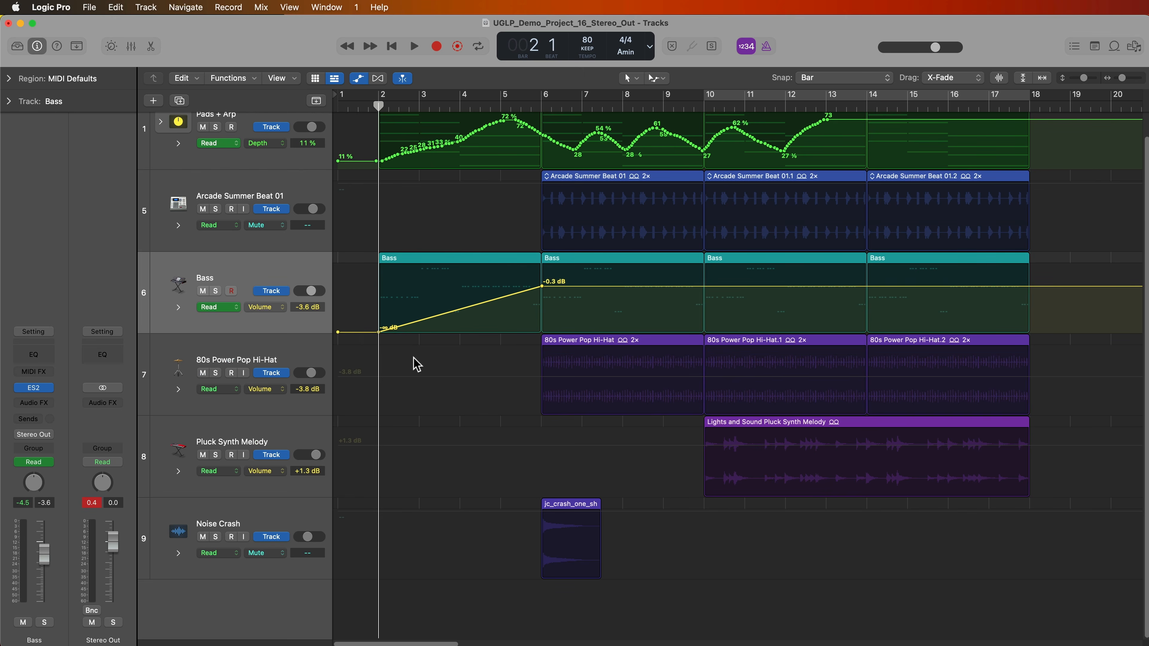
{"action": "key", "text": "x"}
{"action": "key", "text": "space"}
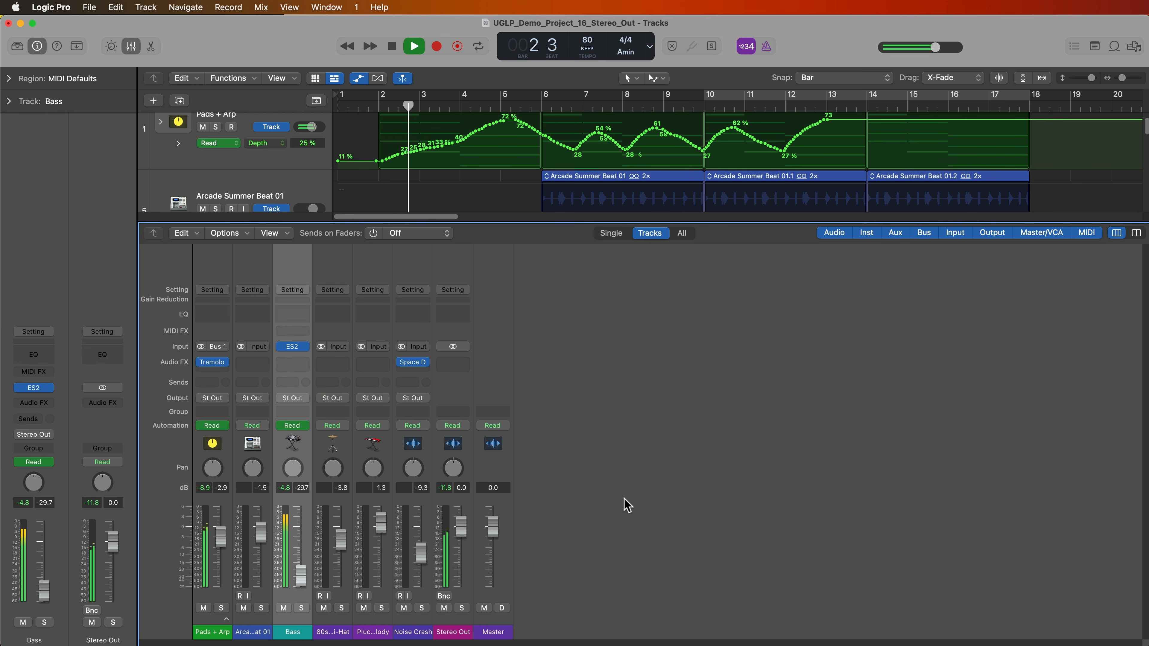
- Stop playback and lower all six track faders together by about 3.3 dB
{"action": "key", "text": "space"}
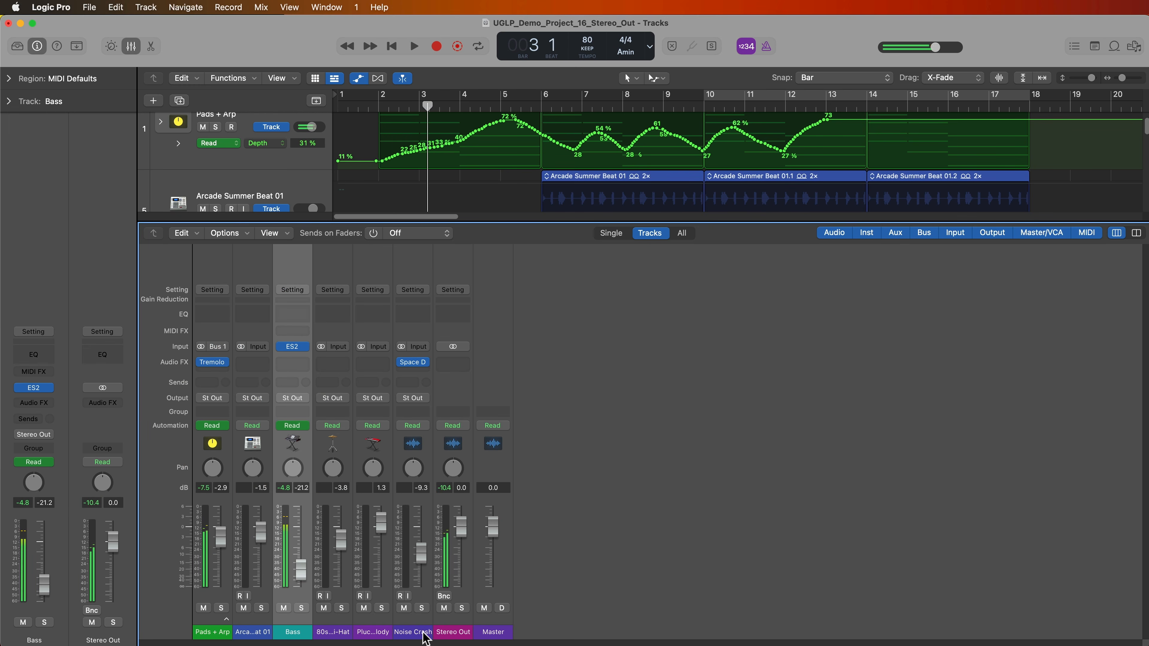
{"action": "left_click", "coordinate": [423, 634]}
{"action": "left_click", "coordinate": [222, 634], "text": "shift"}
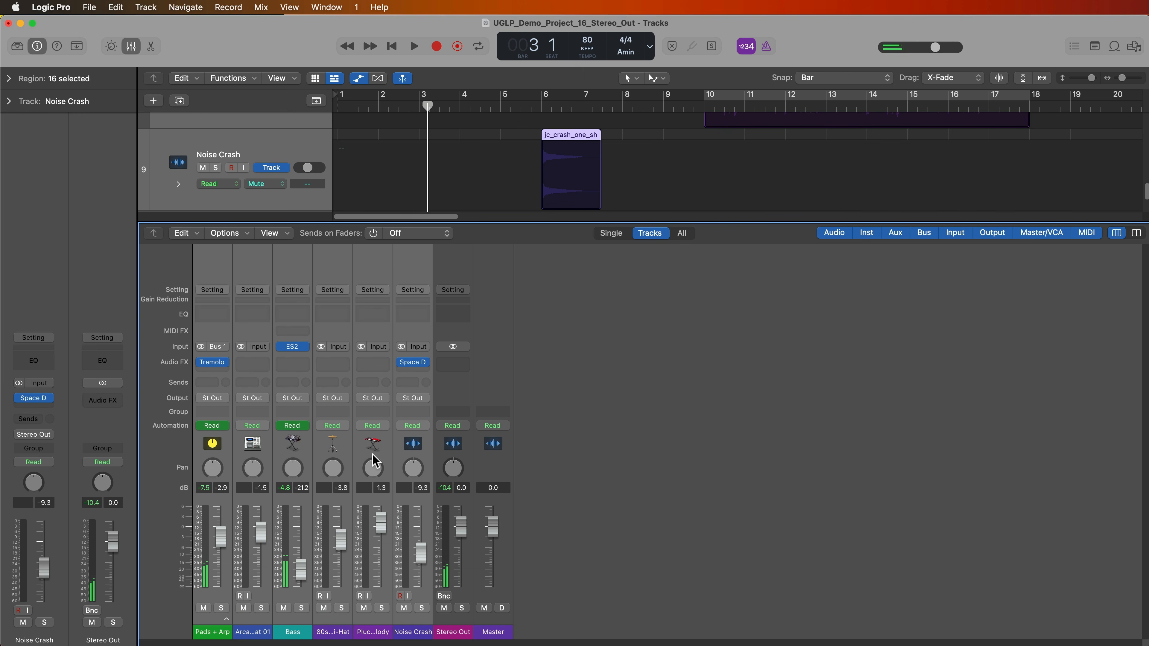
{"action": "left_click_drag", "start_coordinate": [346, 548], "coordinate": [347, 559]}
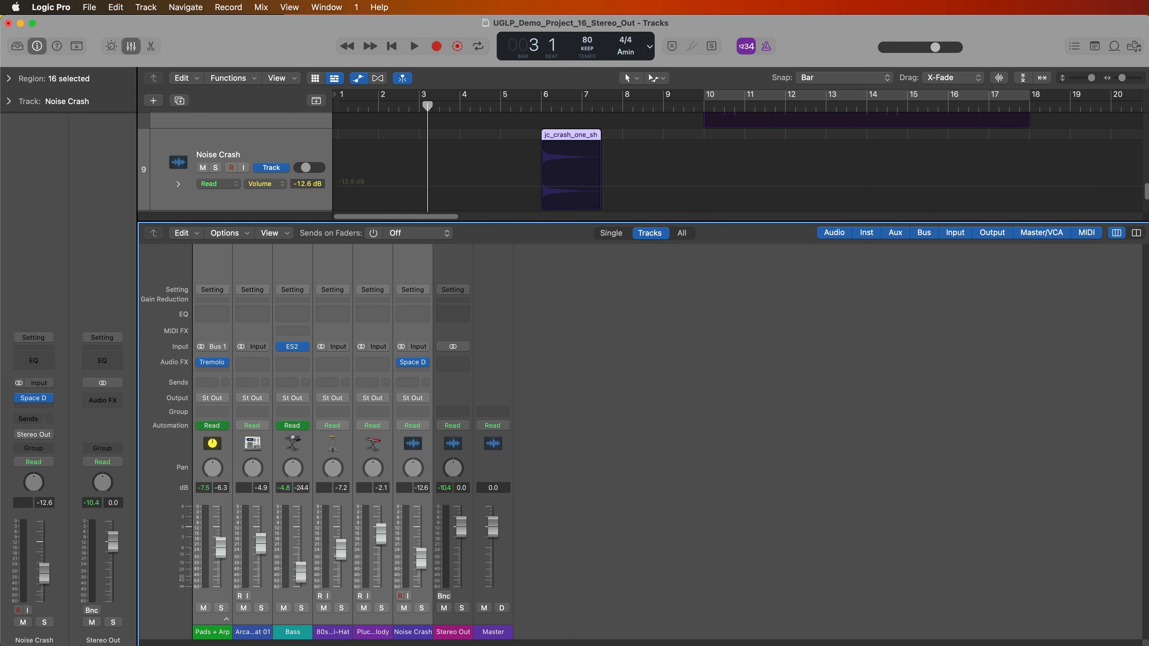
- Select only the Bass channel and leave the mixer hidden
{"action": "left_click", "coordinate": [296, 633]}
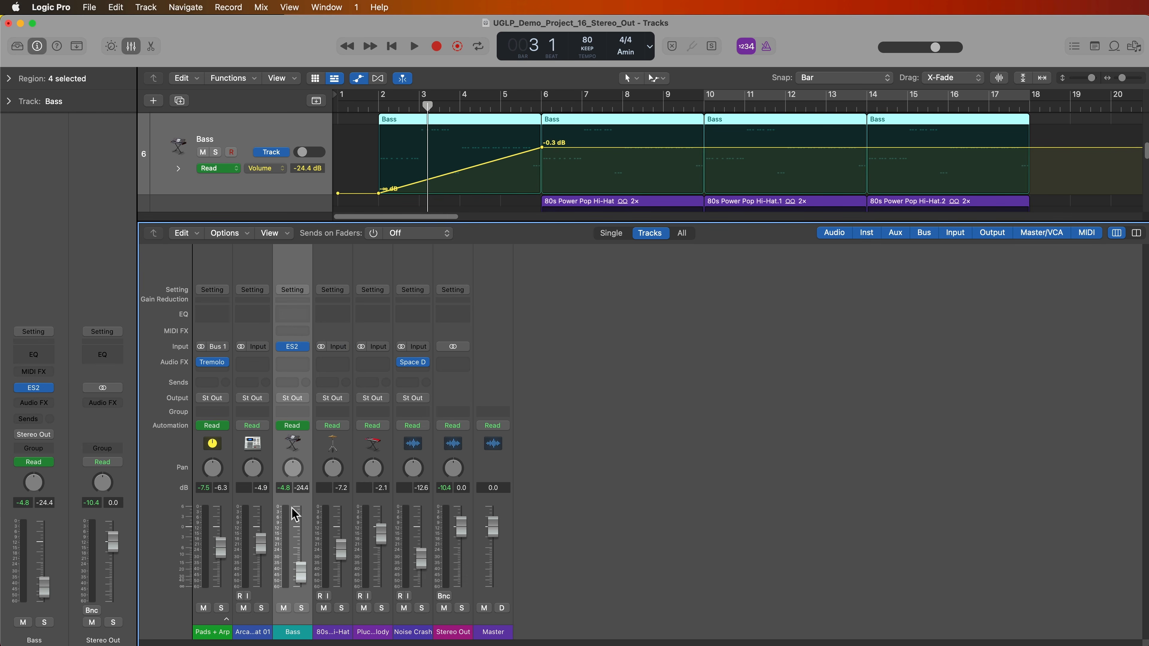
{"action": "key", "text": "x"}
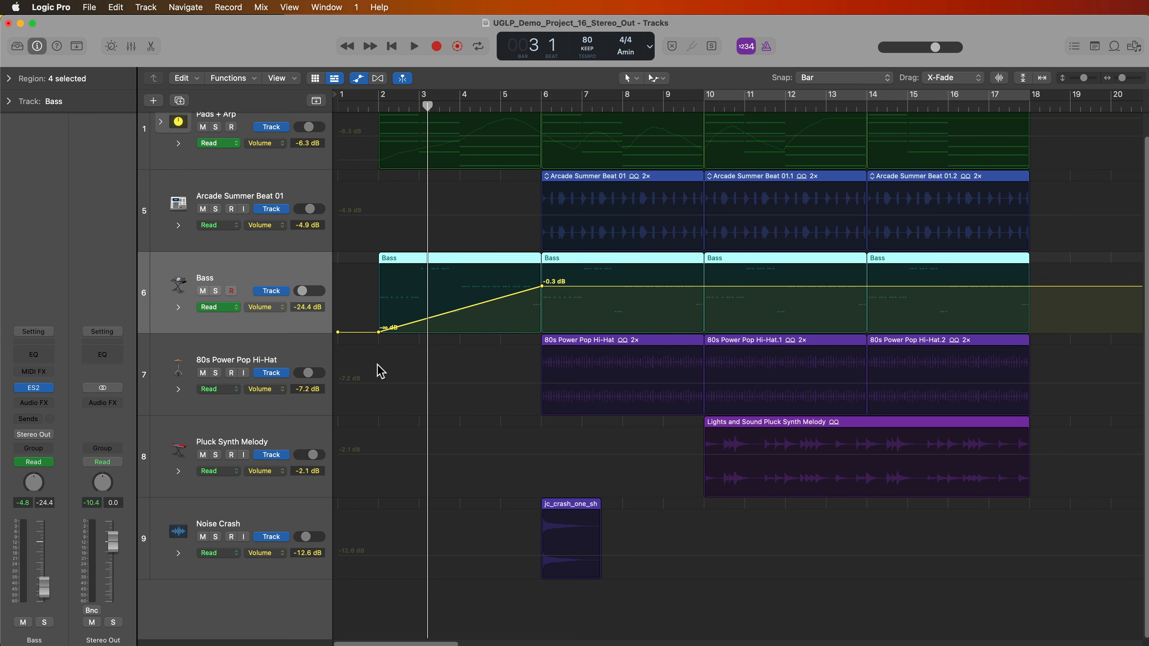
{"action": "key", "text": "x"}
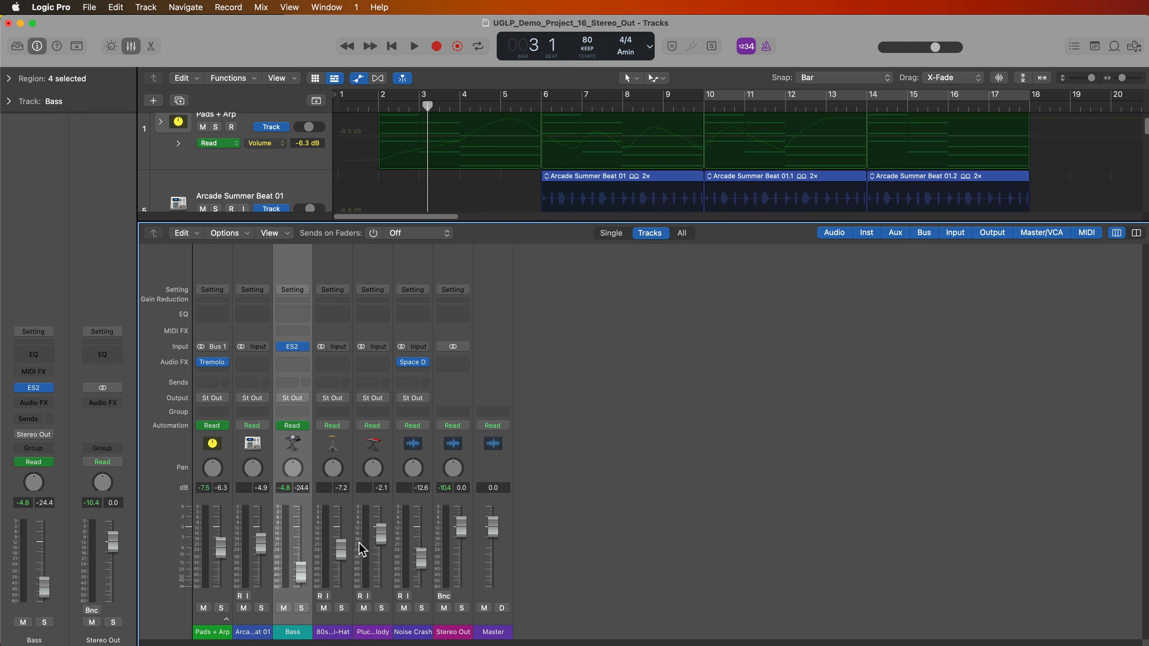
{"action": "key", "text": "x"}
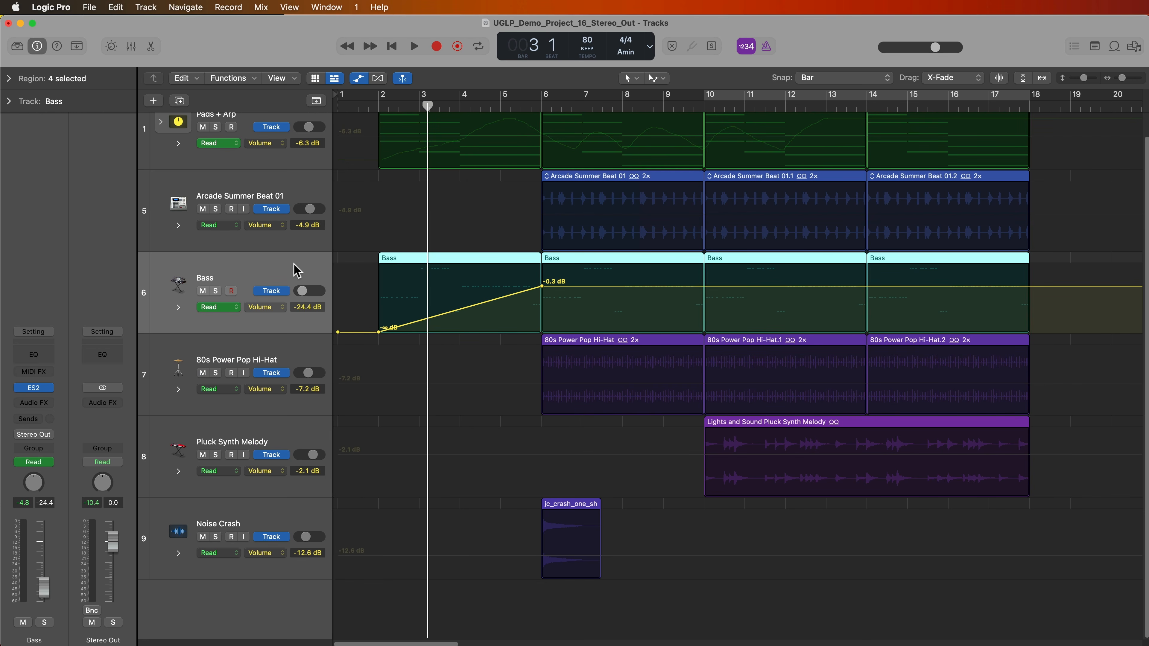
{"action": "key", "text": "x"}
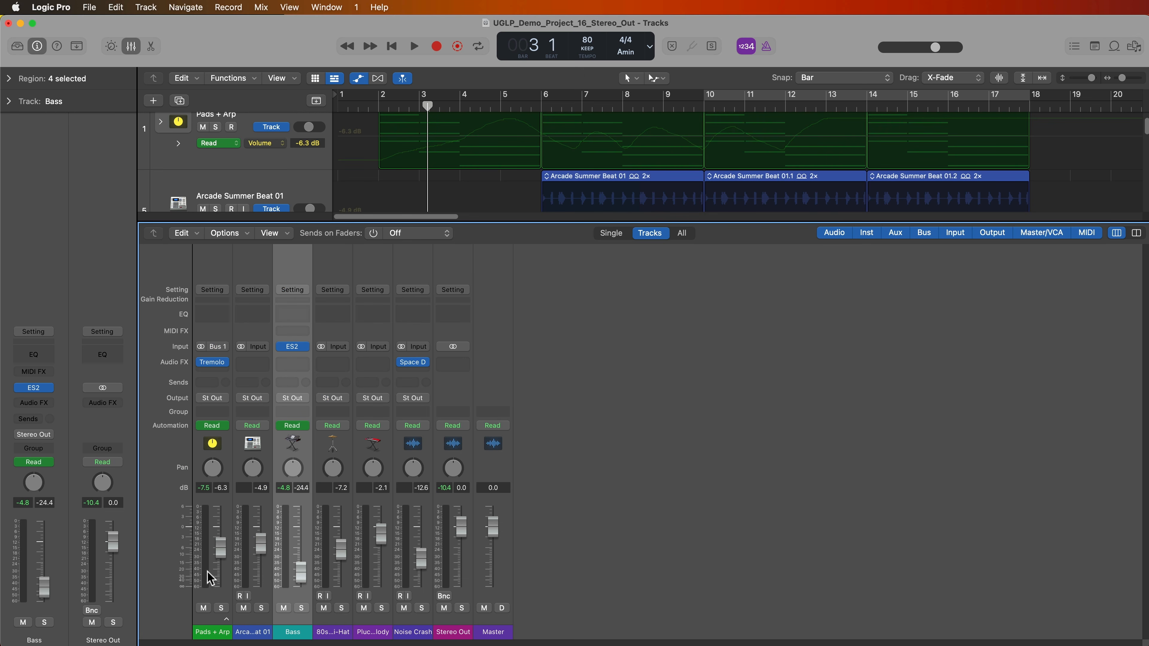
{"action": "key", "text": "x"}
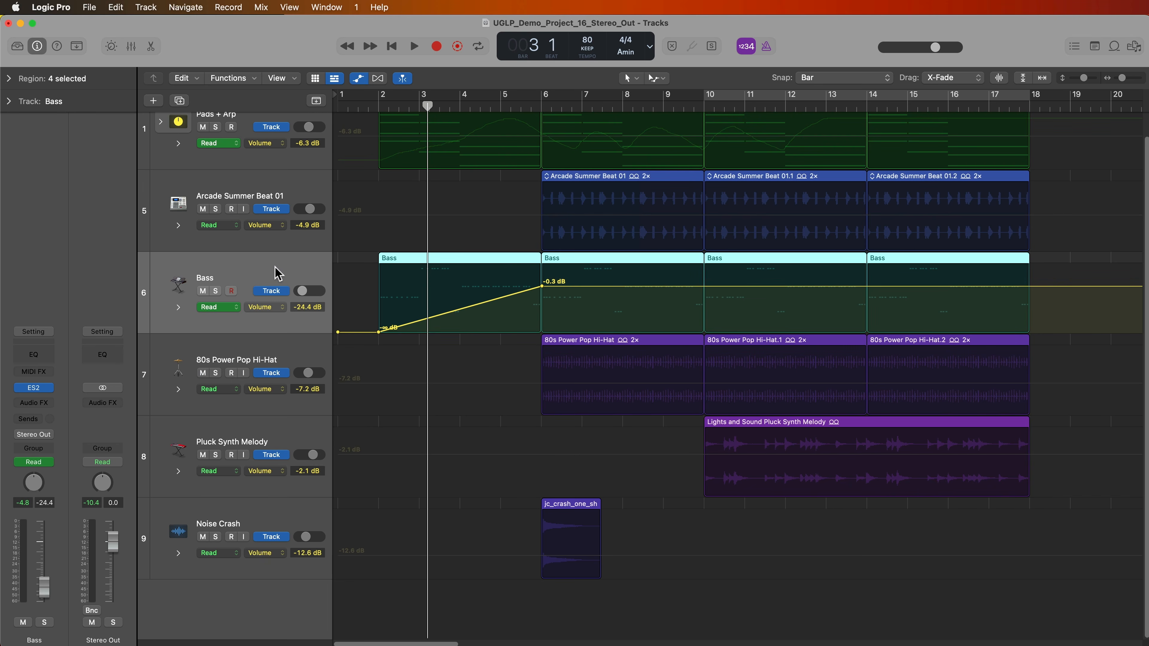
- Delete all automation on the Bass track via Mix > Delete Automation
{"action": "left_click", "coordinate": [269, 7]}
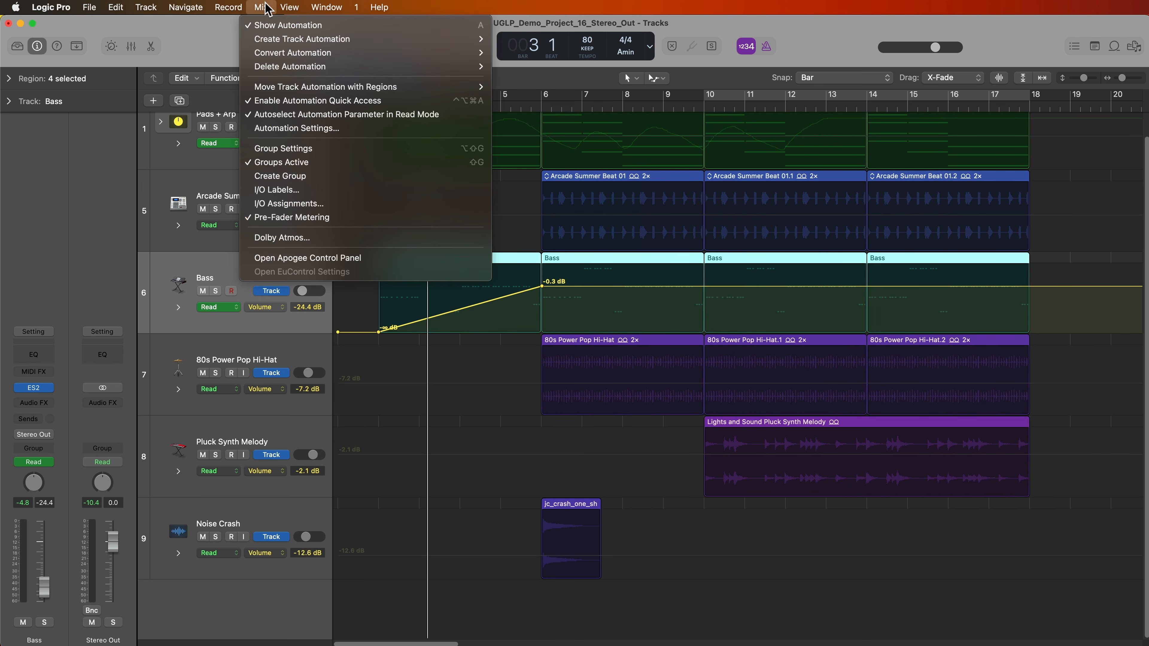
{"action": "mouse_move", "coordinate": [283, 66]}
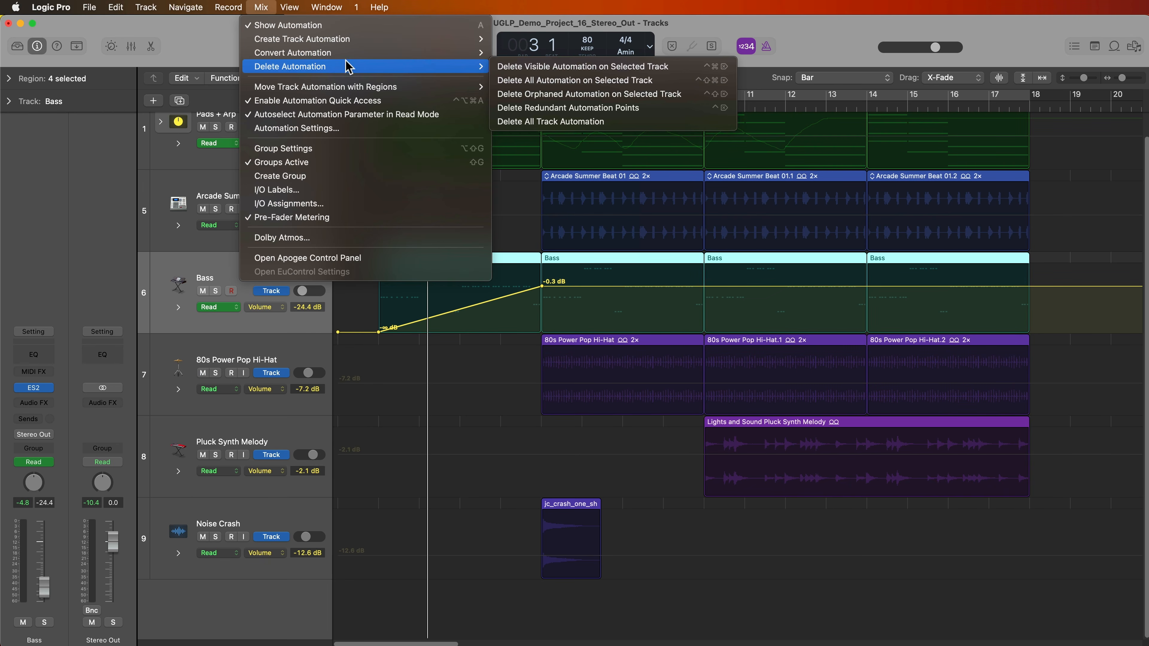
{"action": "left_click", "coordinate": [568, 80]}
- Raise all six track faders together by 0.9 dB, then open Stereo Out's empty Audio FX slot
{"action": "key", "text": "x"}
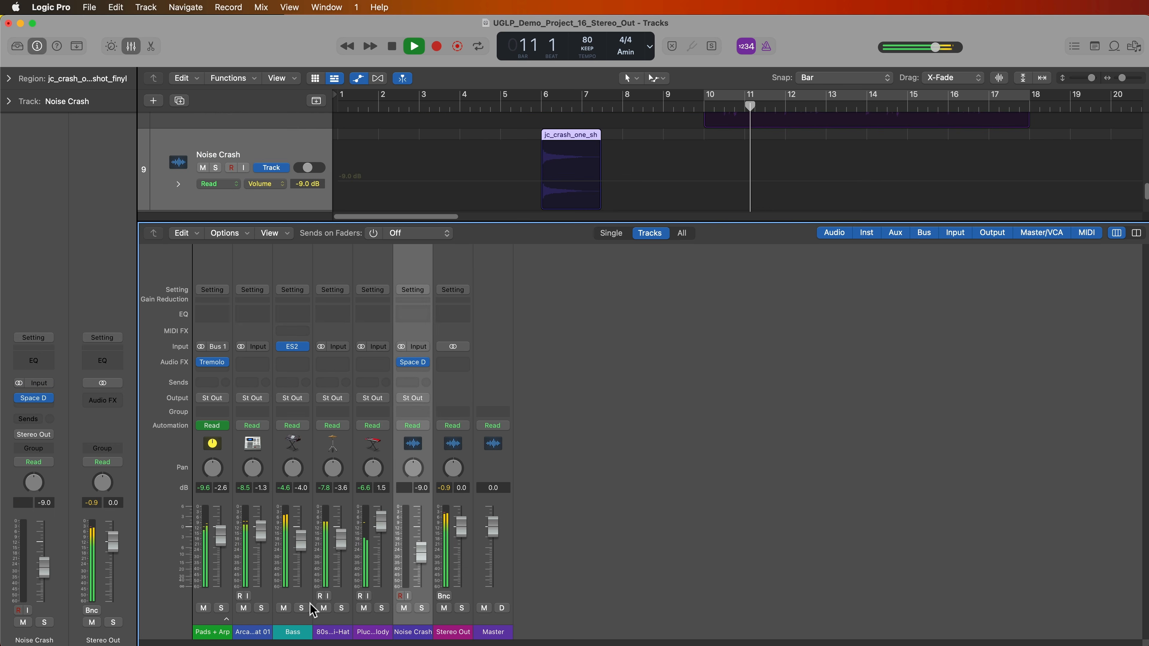
{"action": "left_click", "coordinate": [227, 635], "text": "shift"}
{"action": "left_click_drag", "start_coordinate": [220, 536], "coordinate": [220, 530]}
{"action": "left_click", "coordinate": [637, 524]}
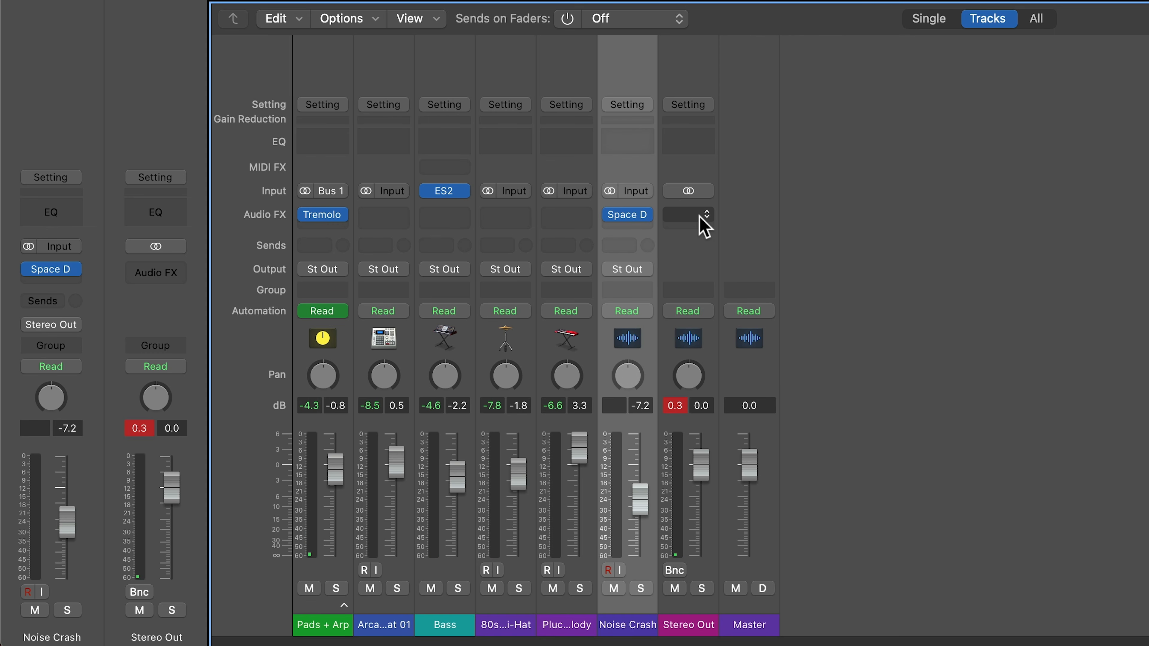
{"action": "left_click", "coordinate": [712, 562]}
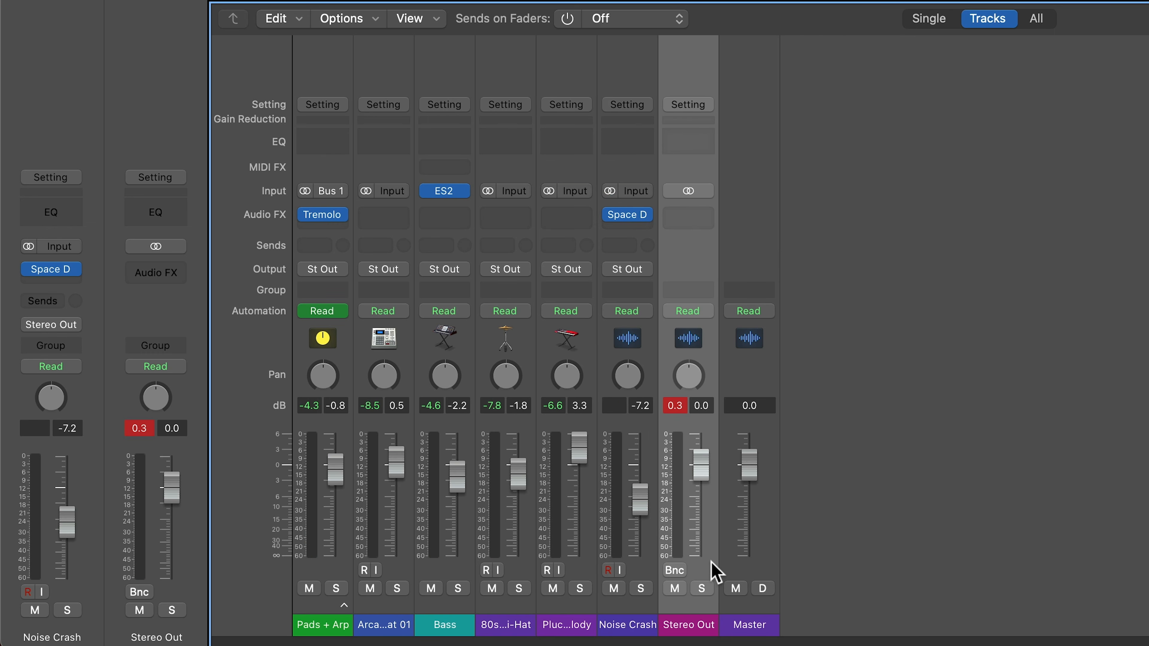
{"action": "left_click", "coordinate": [707, 214]}
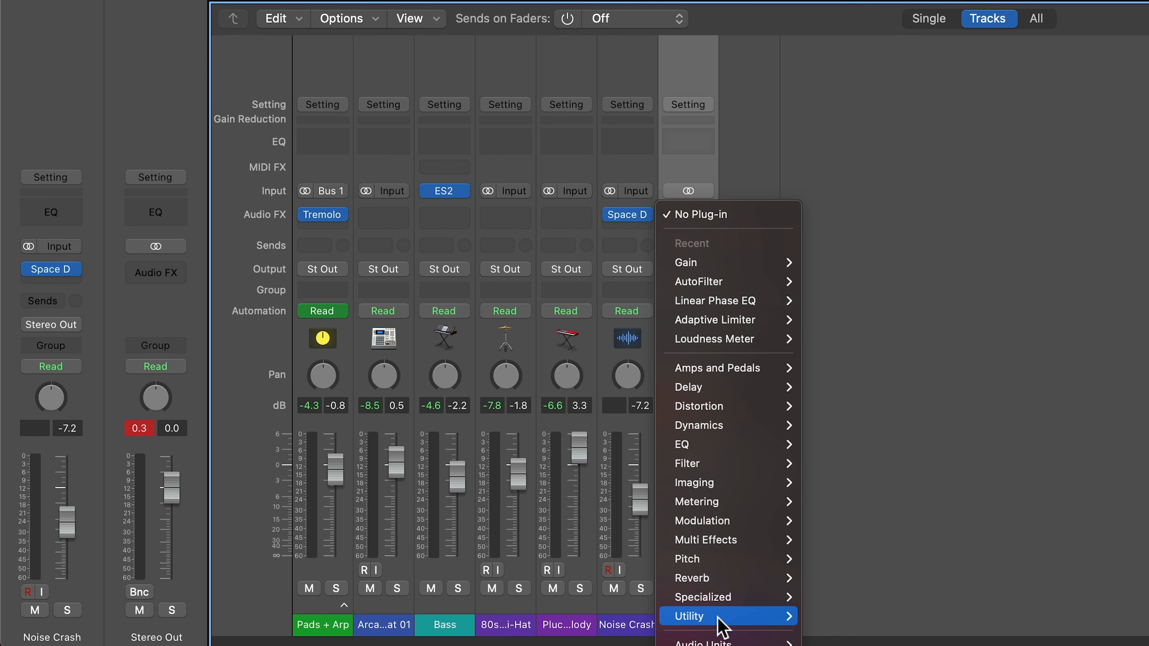
- Insert a Utility > Gain > Stereo plug-in on the Stereo Out channel
{"action": "mouse_move", "coordinate": [724, 618]}
{"action": "mouse_move", "coordinate": [830, 634]}
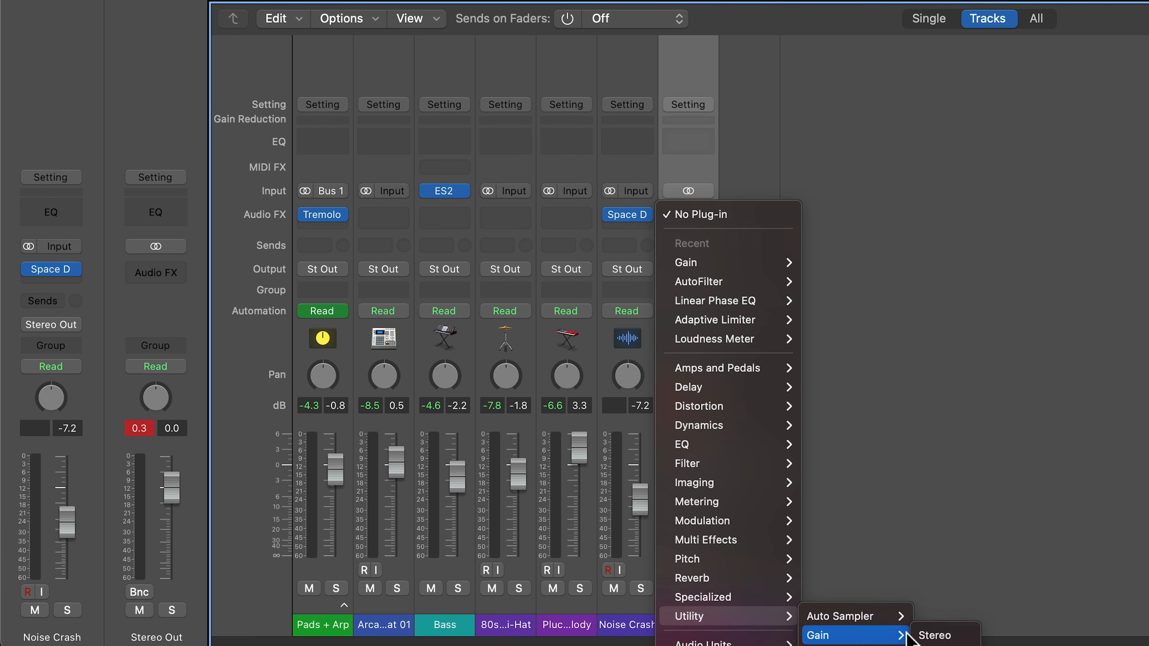
{"action": "left_click", "coordinate": [934, 636]}
- Open the Gain plug-in window, try the gain knob, reset it to 0.0 dB, and clear peak readouts
{"action": "left_click", "coordinate": [691, 215]}
{"action": "left_click_drag", "start_coordinate": [665, 68], "coordinate": [778, 353]}
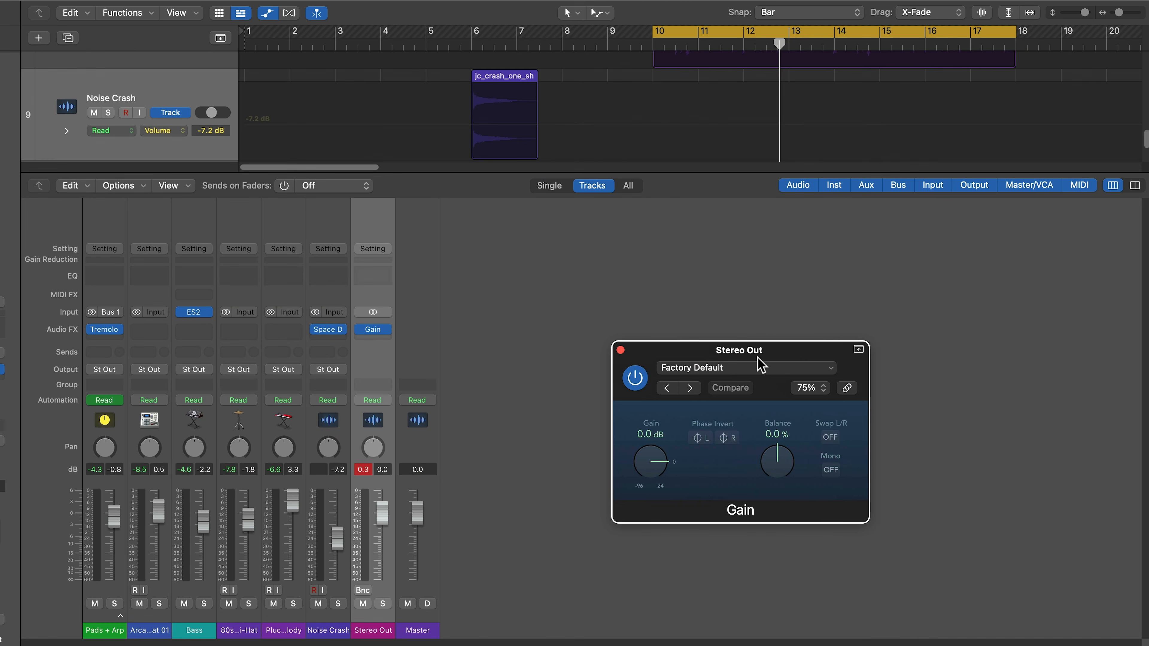
{"action": "mouse_move", "coordinate": [653, 462]}
{"action": "left_mouse_down"}
{"action": "mouse_move", "coordinate": [641, 506]}
{"action": "mouse_move", "coordinate": [667, 436]}
{"action": "mouse_move", "coordinate": [656, 476]}
{"action": "left_mouse_up"}
{"action": "left_click", "coordinate": [650, 468], "text": "alt"}
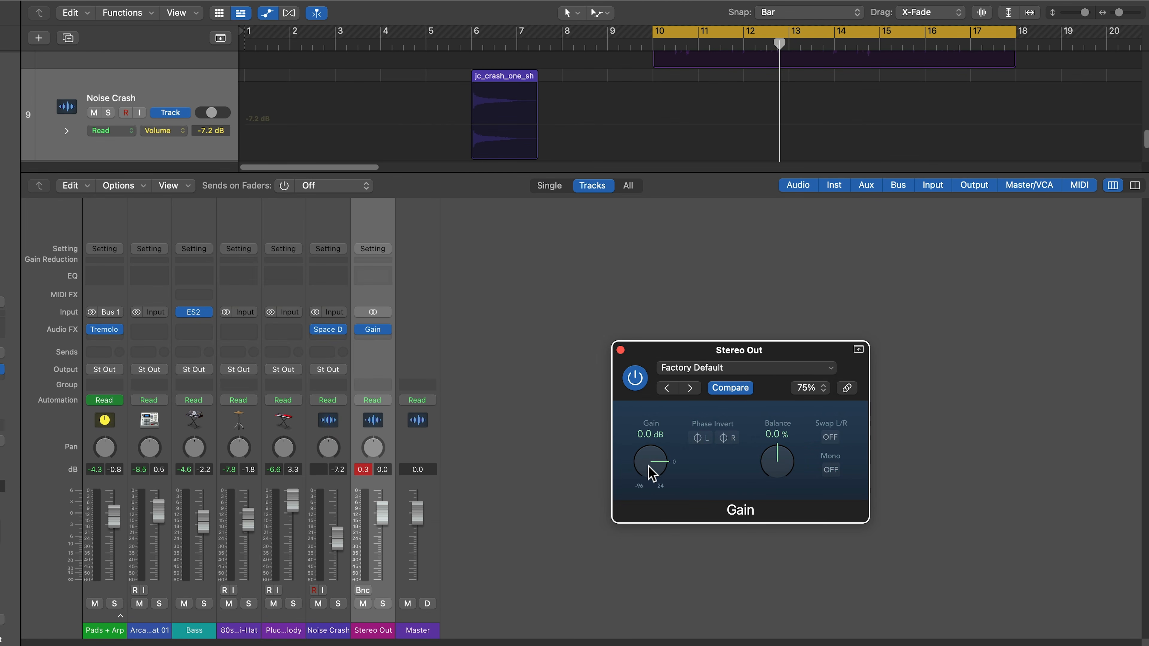
{"action": "left_click", "coordinate": [363, 471]}
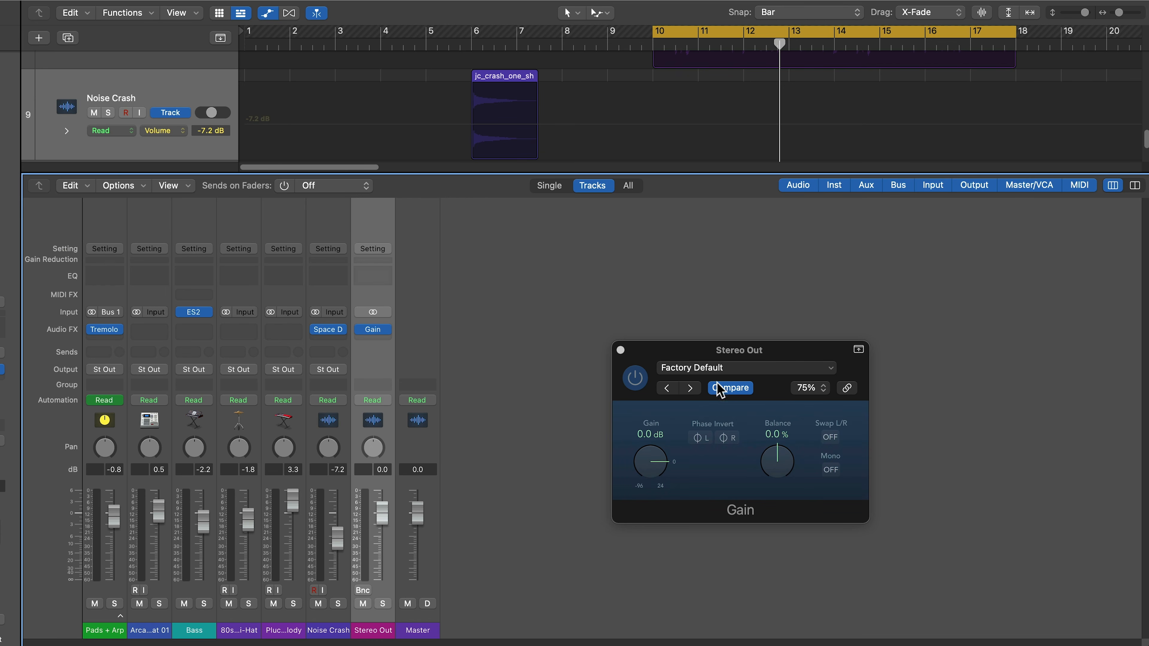
{"action": "left_click_drag", "start_coordinate": [716, 359], "coordinate": [563, 238]}
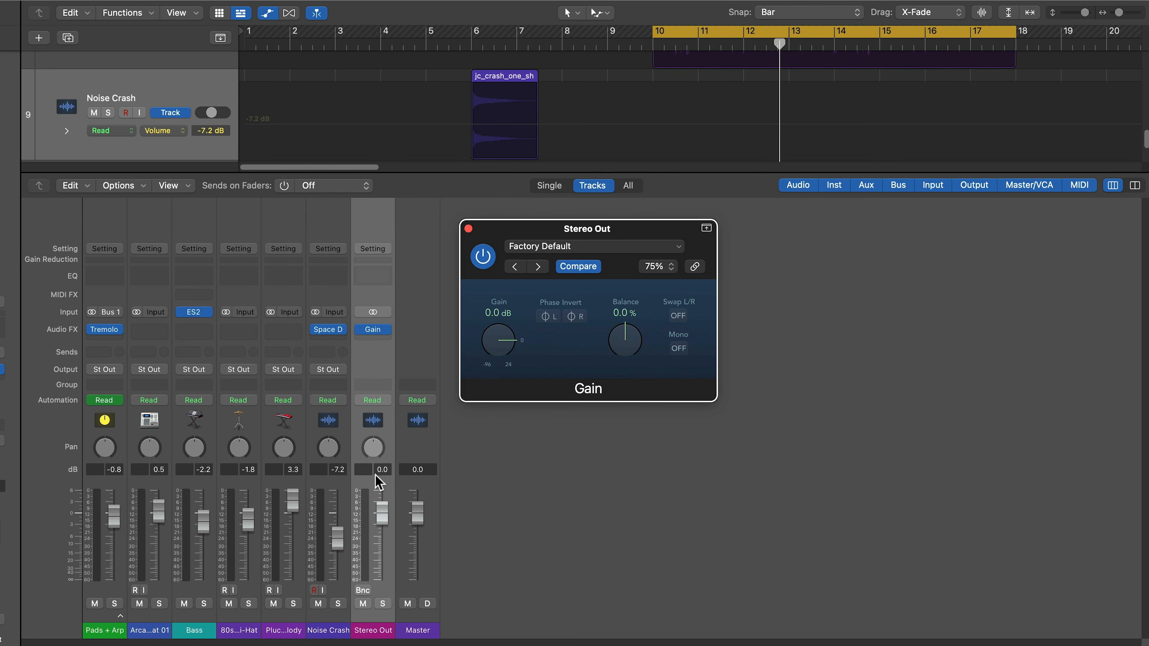
{"action": "key", "text": "space"}
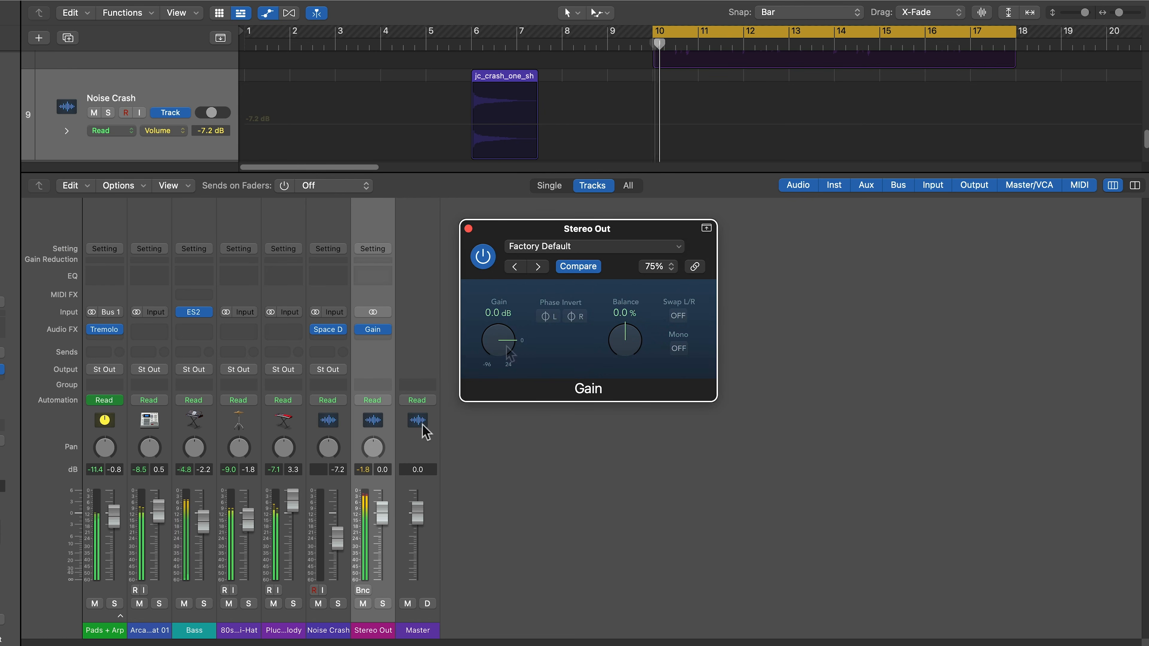
{"action": "left_click_drag", "start_coordinate": [493, 349], "coordinate": [495, 365]}
{"action": "left_click", "coordinate": [378, 470]}
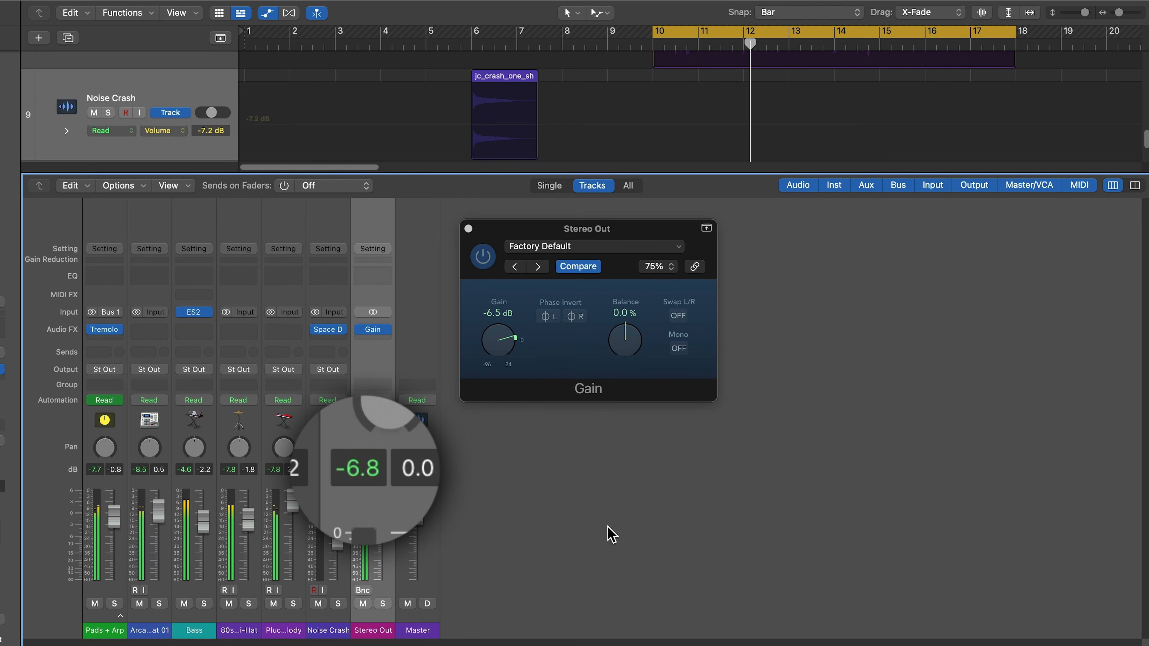
{"action": "left_click_drag", "start_coordinate": [506, 355], "coordinate": [504, 351]}
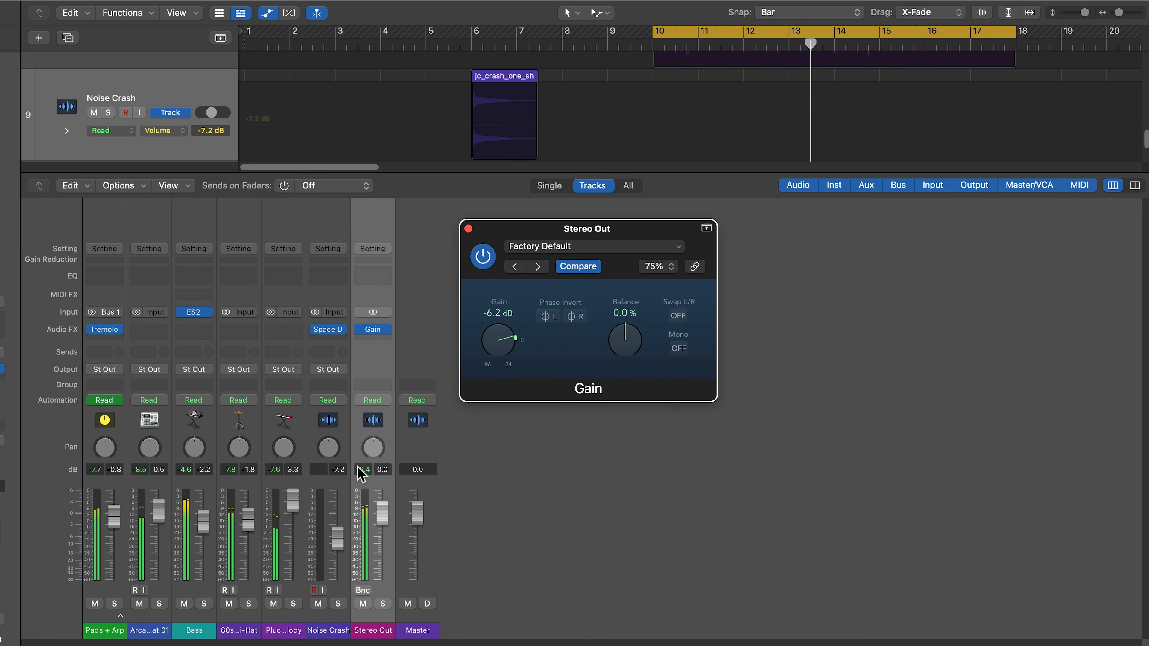
{"action": "left_click", "coordinate": [531, 520]}
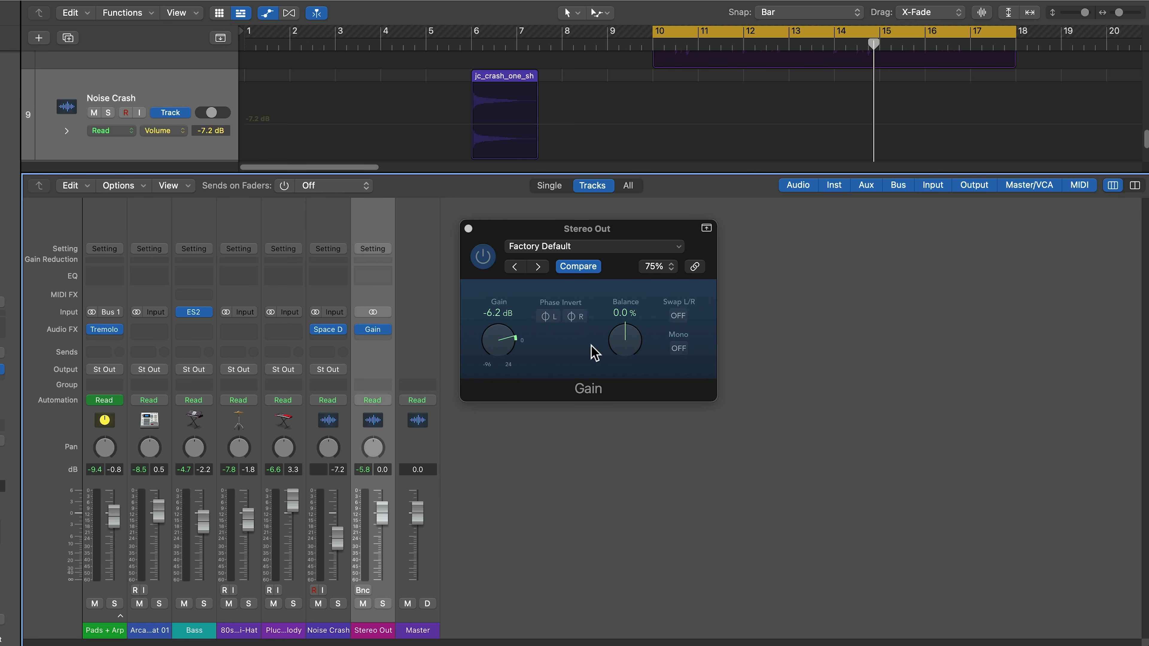
{"action": "left_click", "coordinate": [679, 353]}
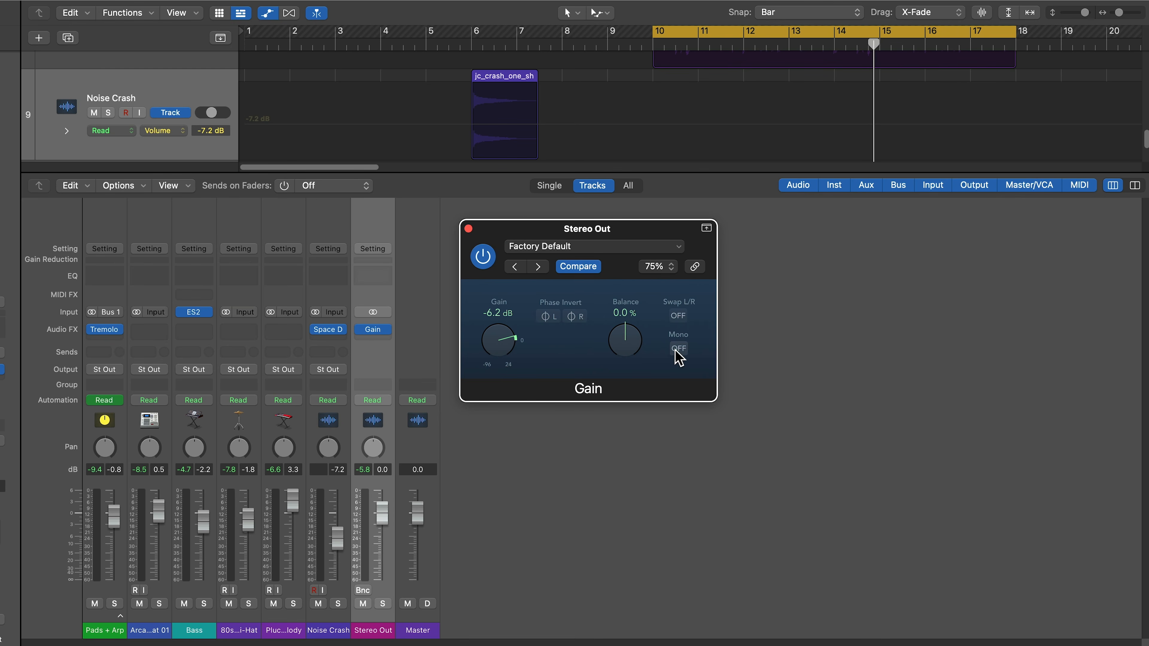
{"action": "left_click", "coordinate": [677, 350]}
{"action": "left_click", "coordinate": [679, 349]}
{"action": "key", "text": "x"}
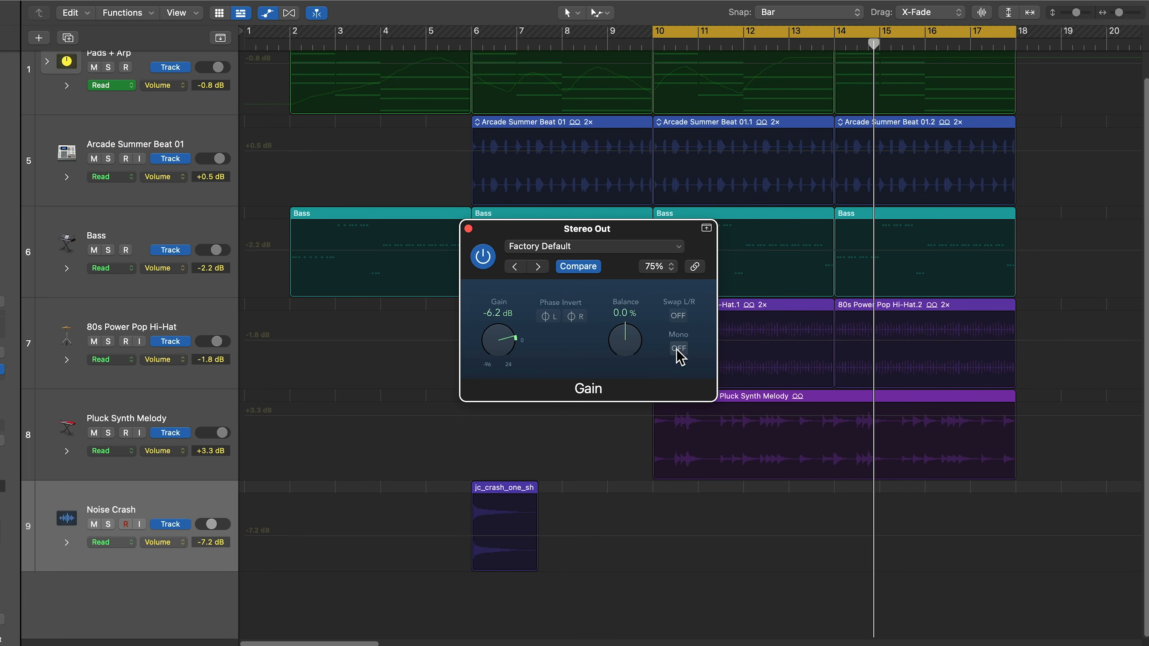
{"action": "scroll", "coordinate": [410, 462], "scroll_direction": "up", "scroll_amount": 1}
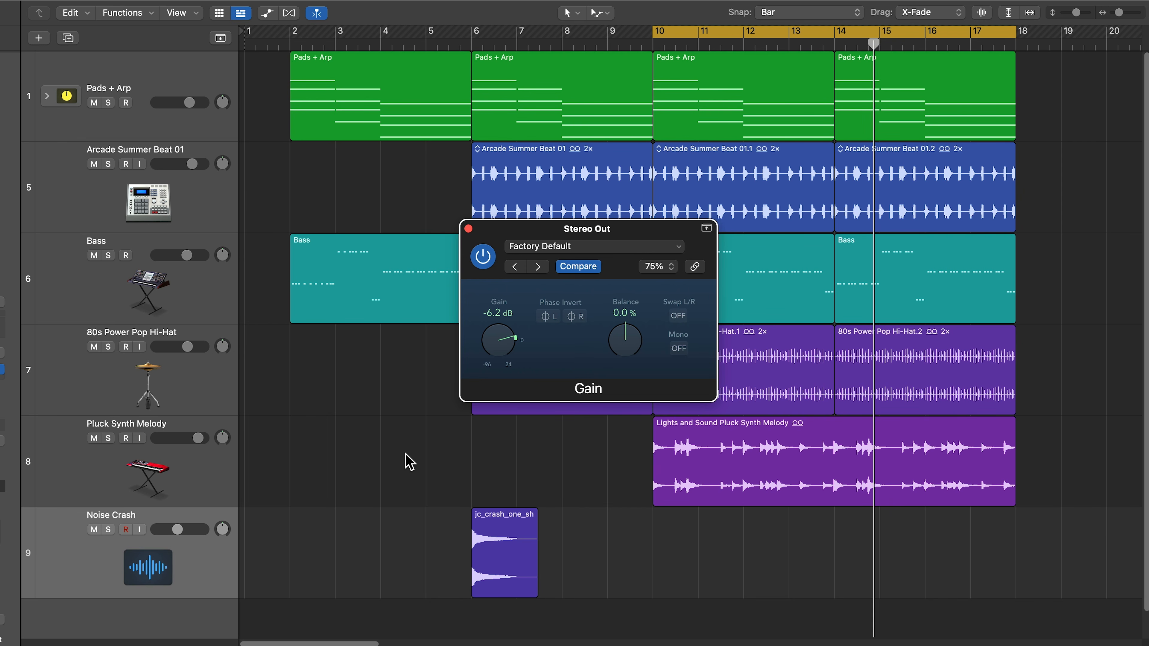
{"action": "key", "text": "x"}
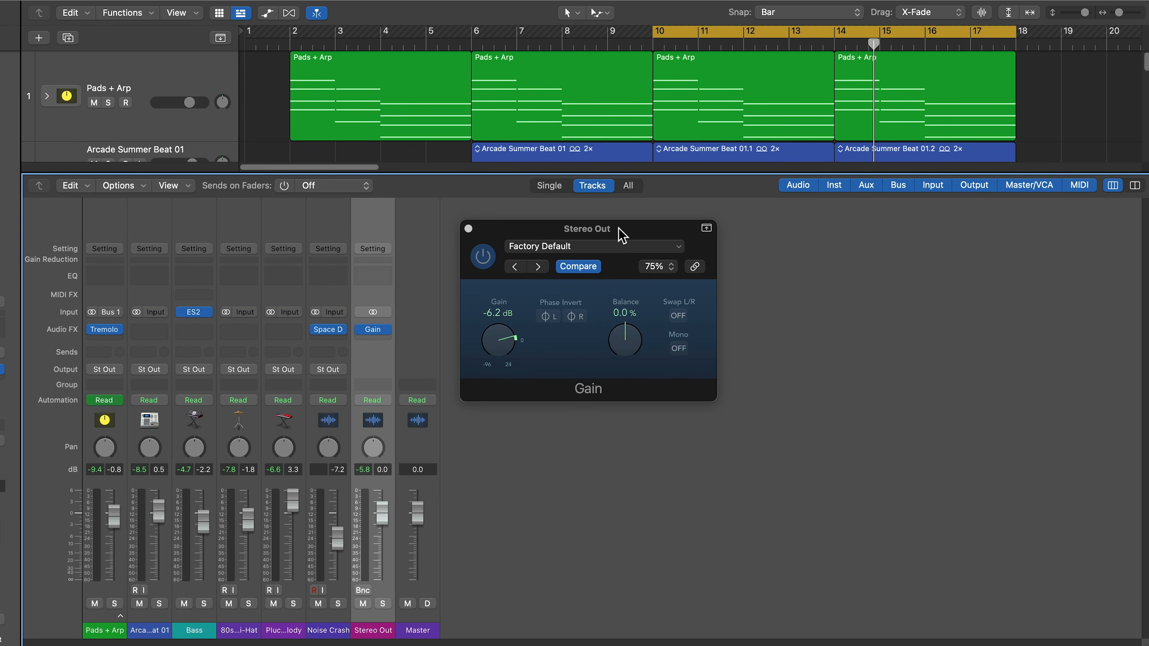
{"action": "left_click", "coordinate": [679, 350]}
{"action": "left_click", "coordinate": [678, 350]}
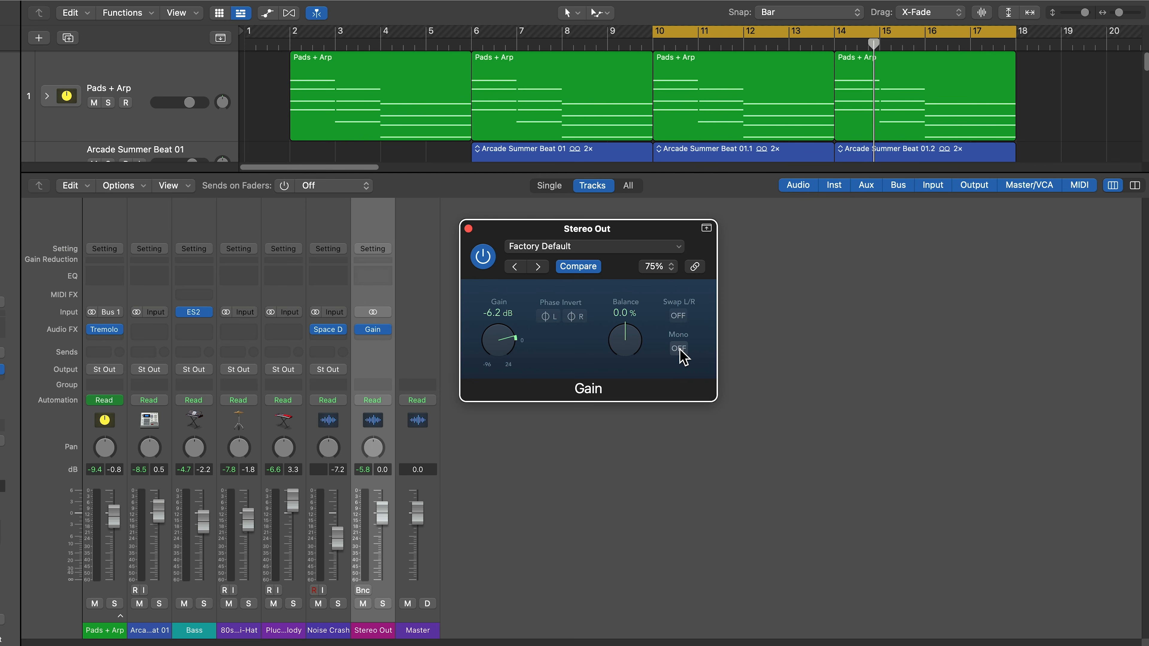
- Play the song while switching the Gain plug-in's Mono button on, then back off
{"action": "key", "text": "space"}
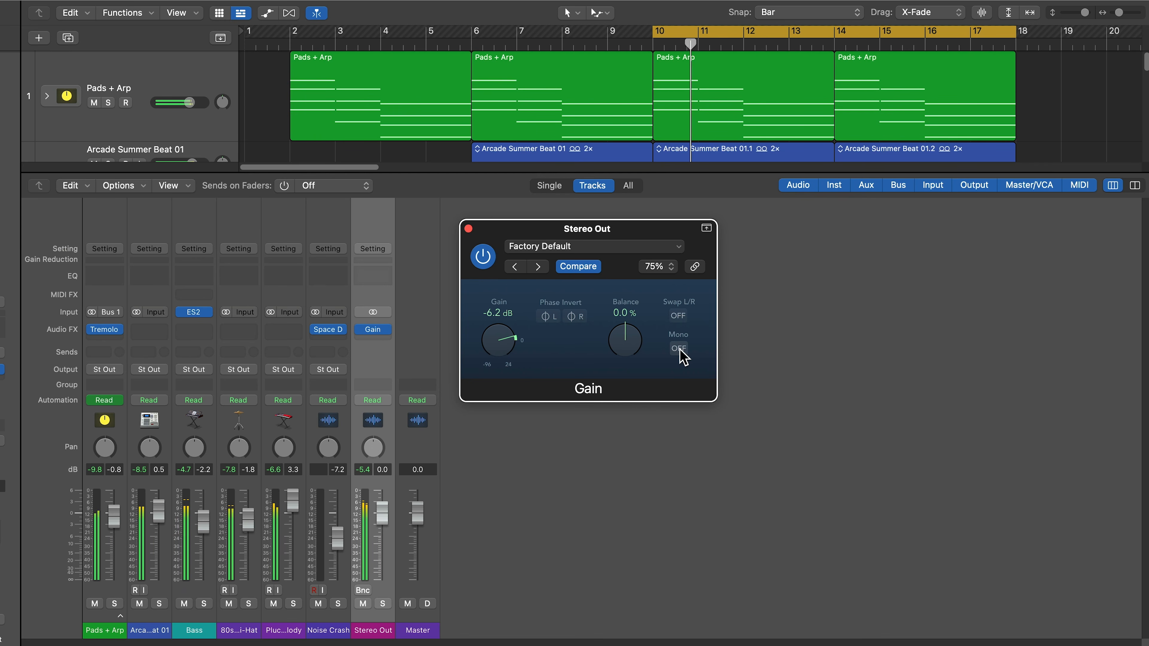
{"action": "left_click", "coordinate": [679, 349]}
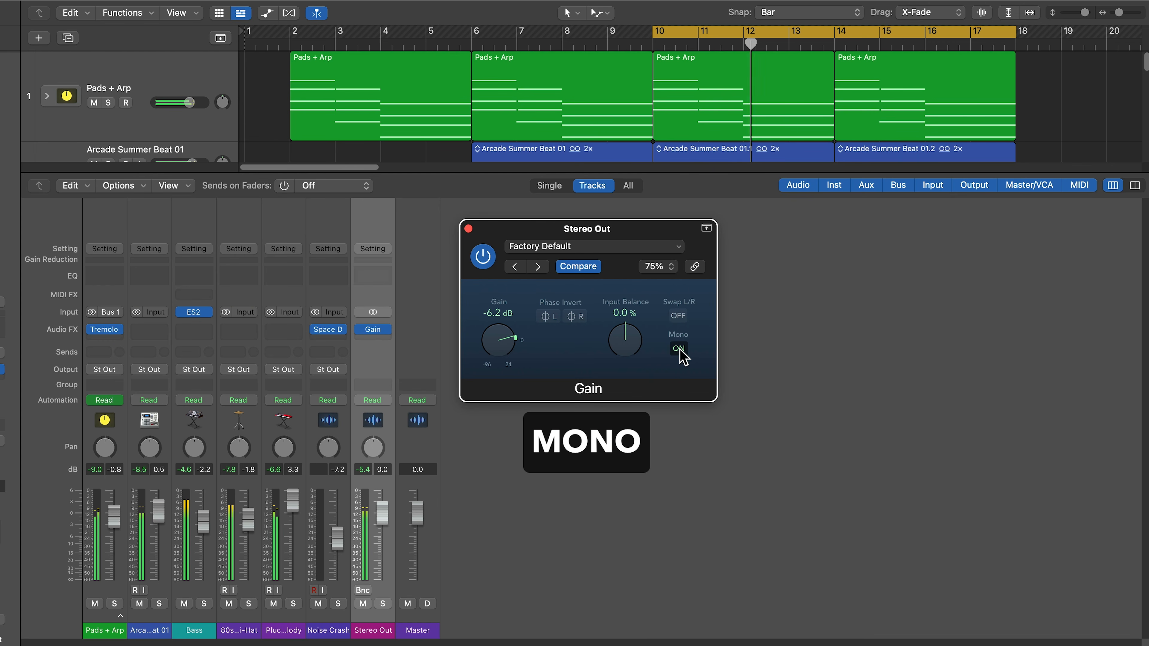
{"action": "left_click", "coordinate": [680, 351]}
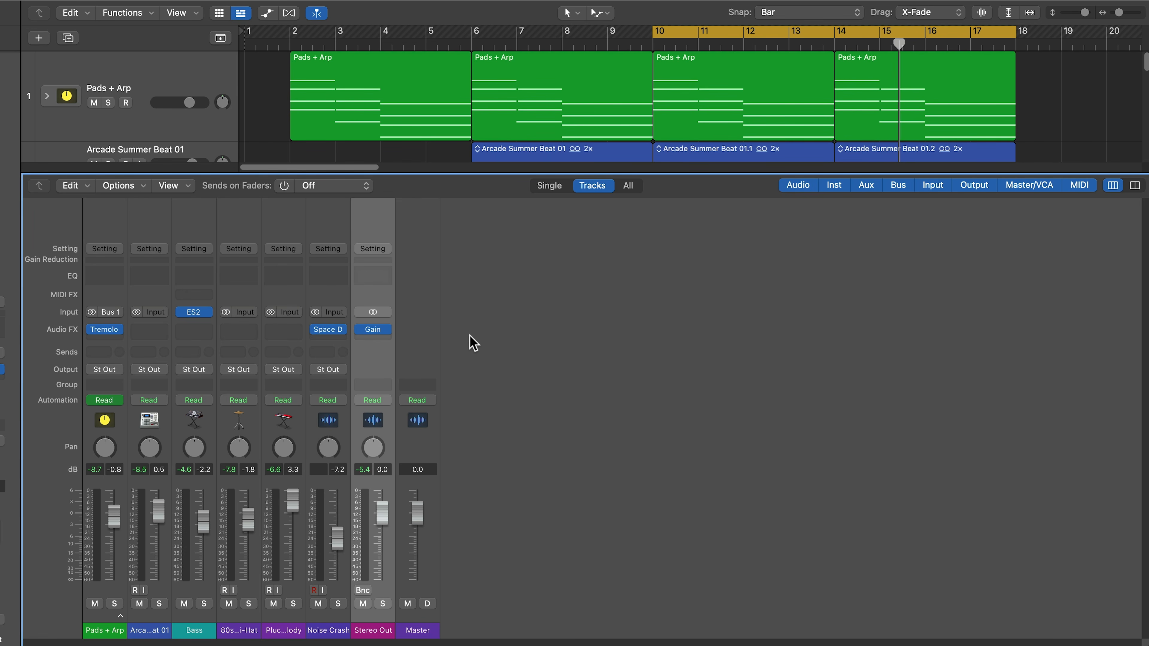
- Turn off Cycle and reopen the mixer with the Stereo Out channel selected
{"action": "left_click", "coordinate": [628, 353]}
{"action": "key", "text": "x"}
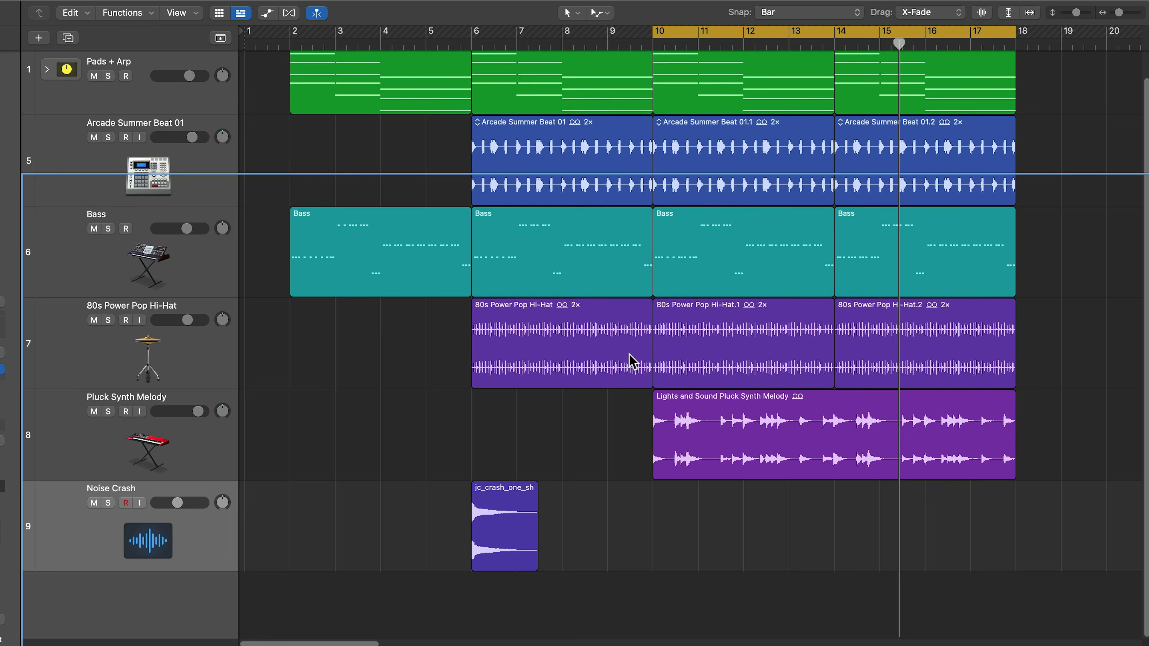
{"action": "key", "text": "a"}
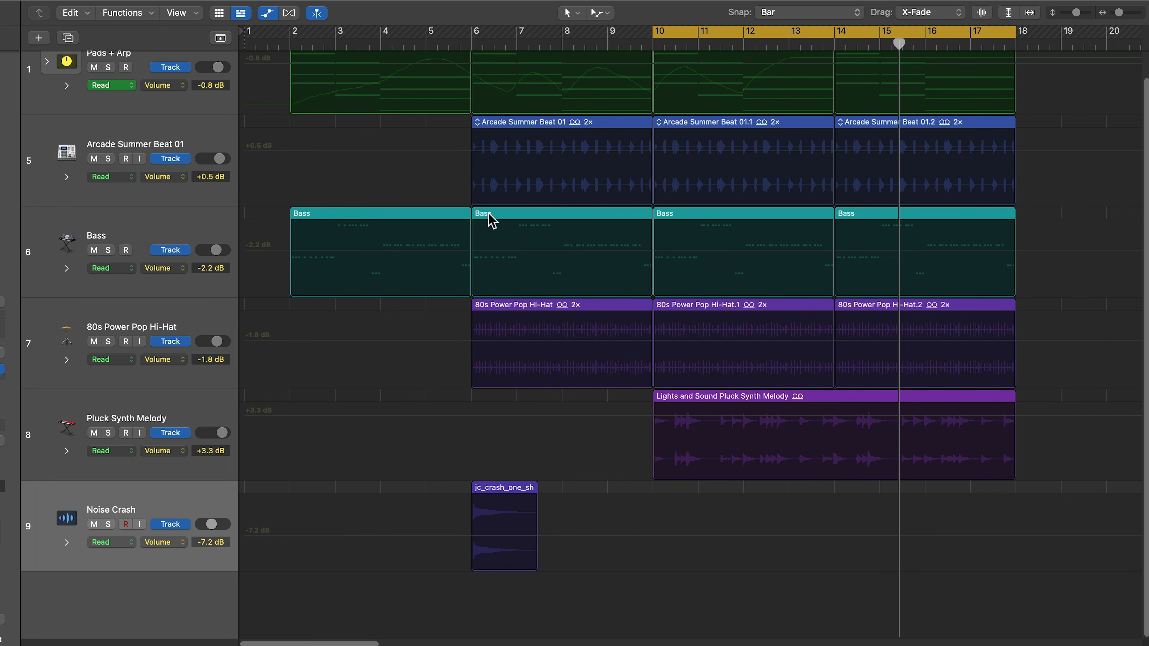
{"action": "key", "text": "a"}
{"action": "key", "text": "c"}
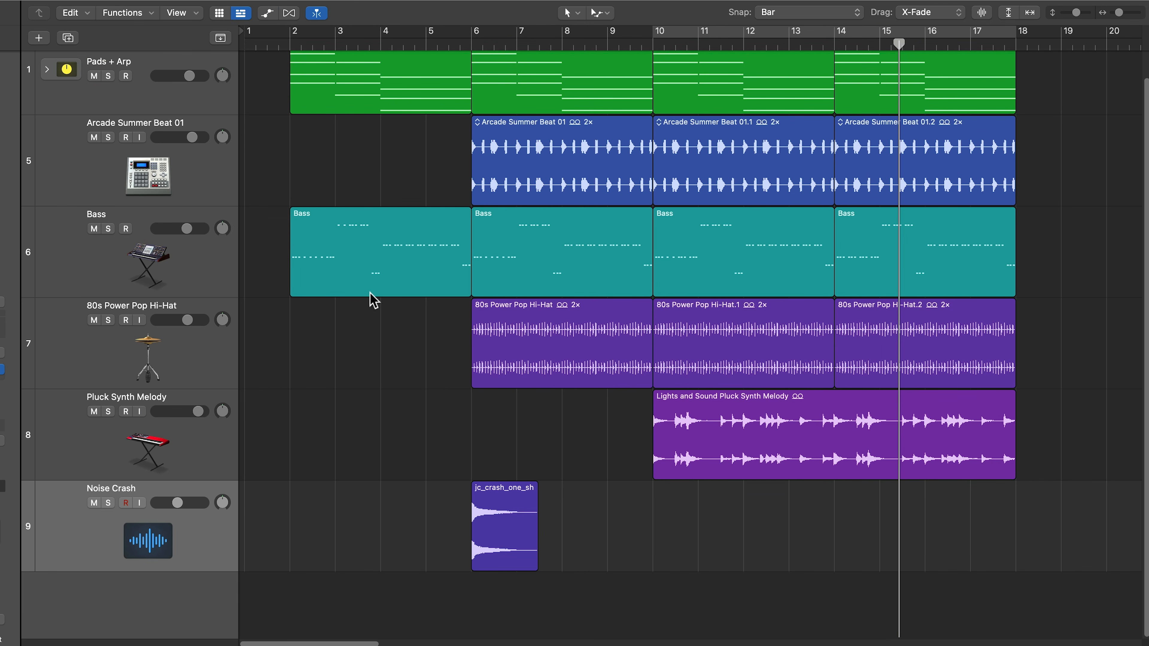
{"action": "key", "text": "x"}
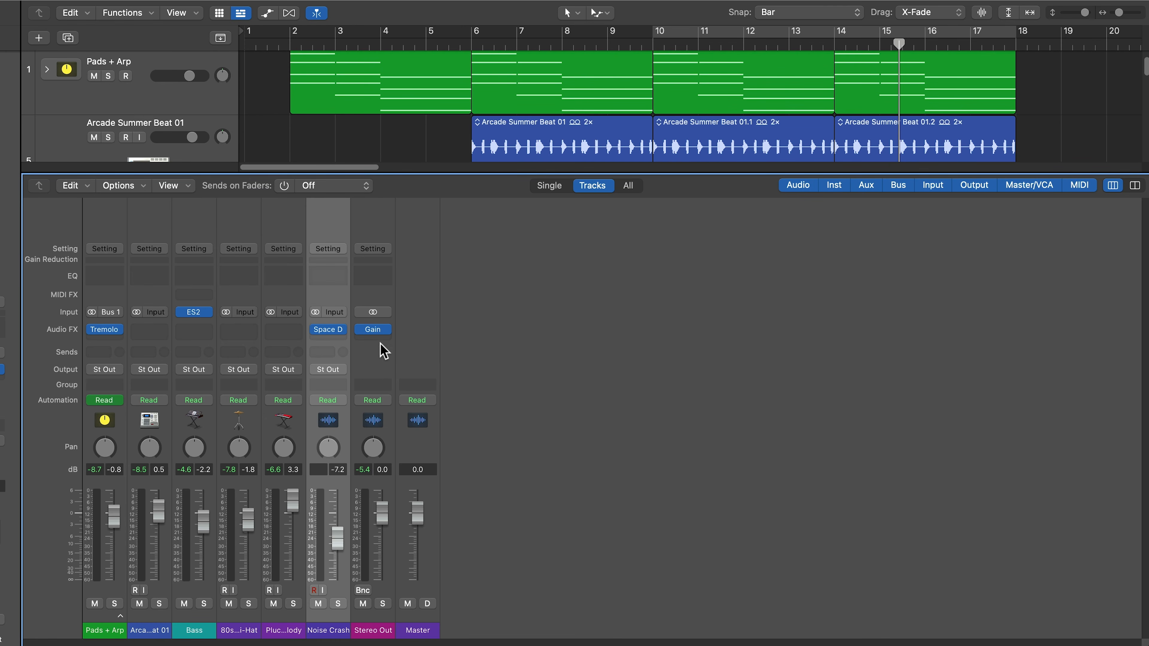
{"action": "left_click", "coordinate": [385, 360]}
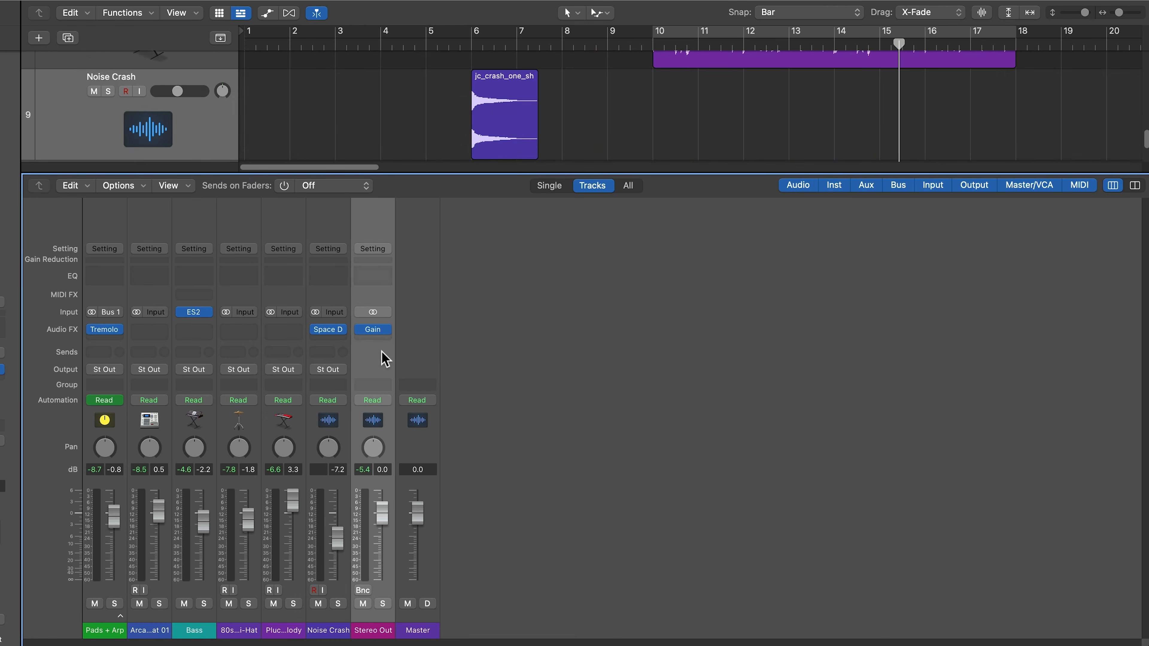
- Insert an AutoFilter on Stereo Out right after the Gain plug-in
{"action": "left_click", "coordinate": [382, 333]}
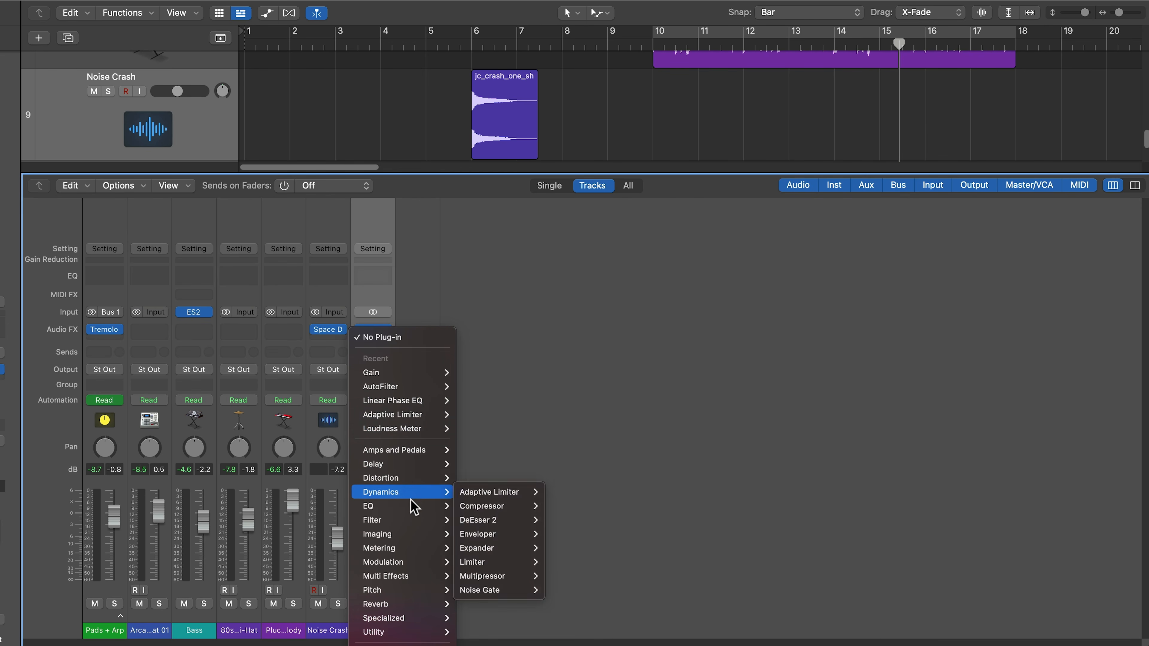
{"action": "mouse_move", "coordinate": [410, 521]}
{"action": "mouse_move", "coordinate": [478, 521]}
{"action": "left_click", "coordinate": [621, 521]}
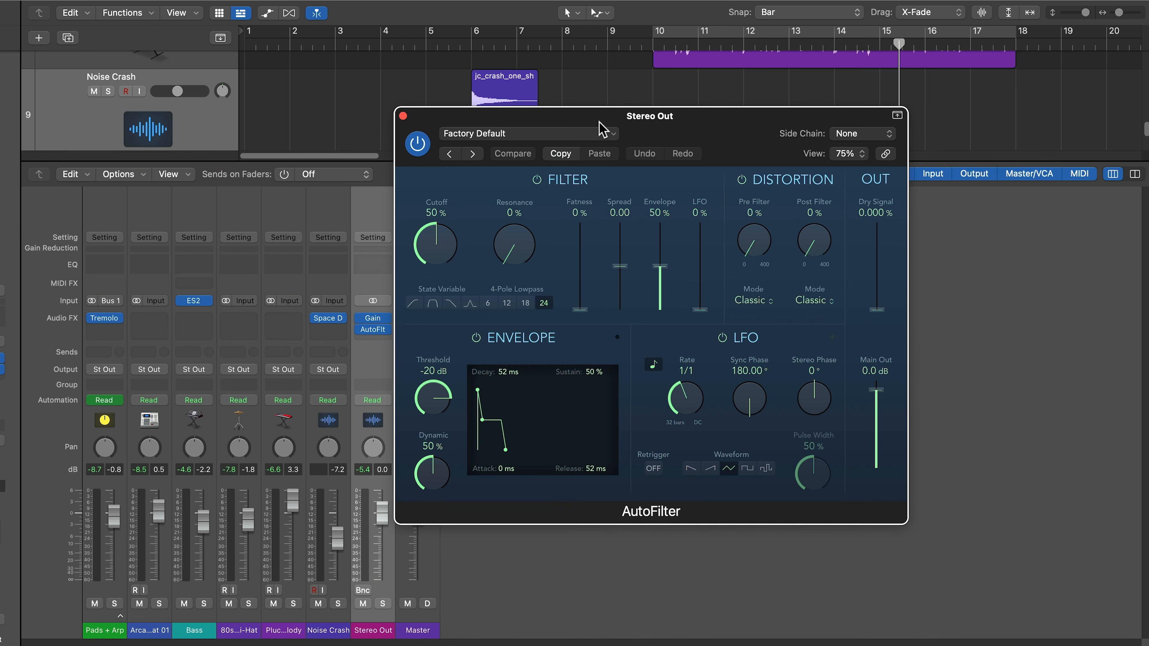
{"action": "left_click_drag", "start_coordinate": [597, 127], "coordinate": [711, 199]}
- Switch off Distortion, LFO and Envelope, set Cutoff to 0% with State Variable lowpass mode
{"action": "left_click", "coordinate": [845, 252]}
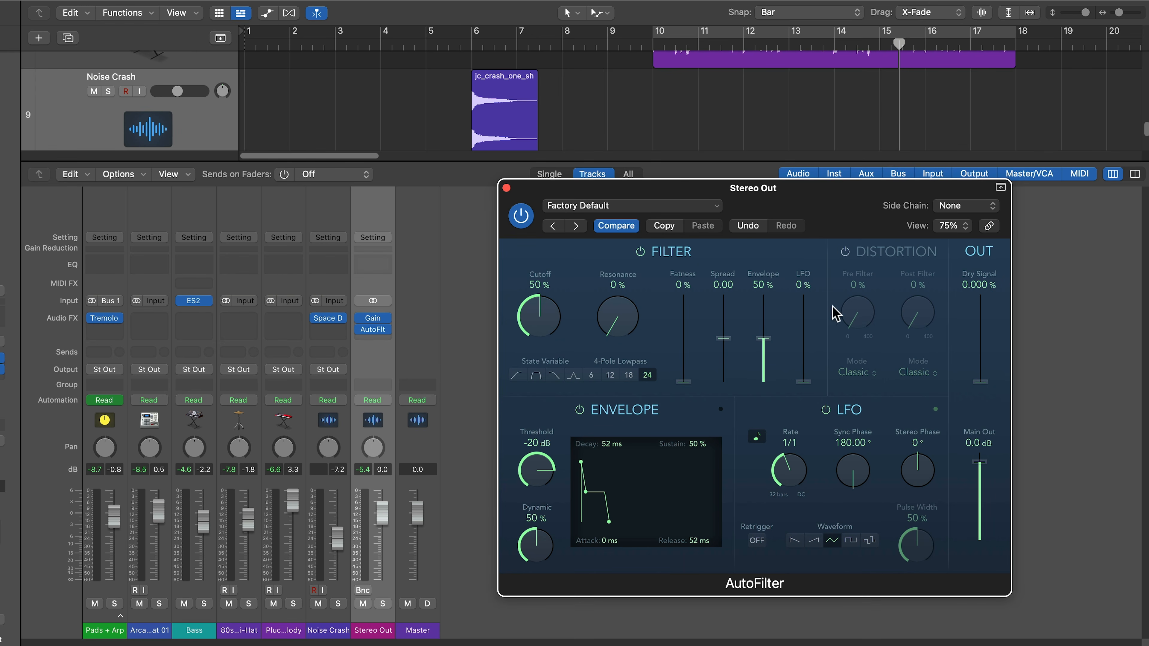
{"action": "left_click", "coordinate": [827, 410]}
{"action": "left_click", "coordinate": [580, 410]}
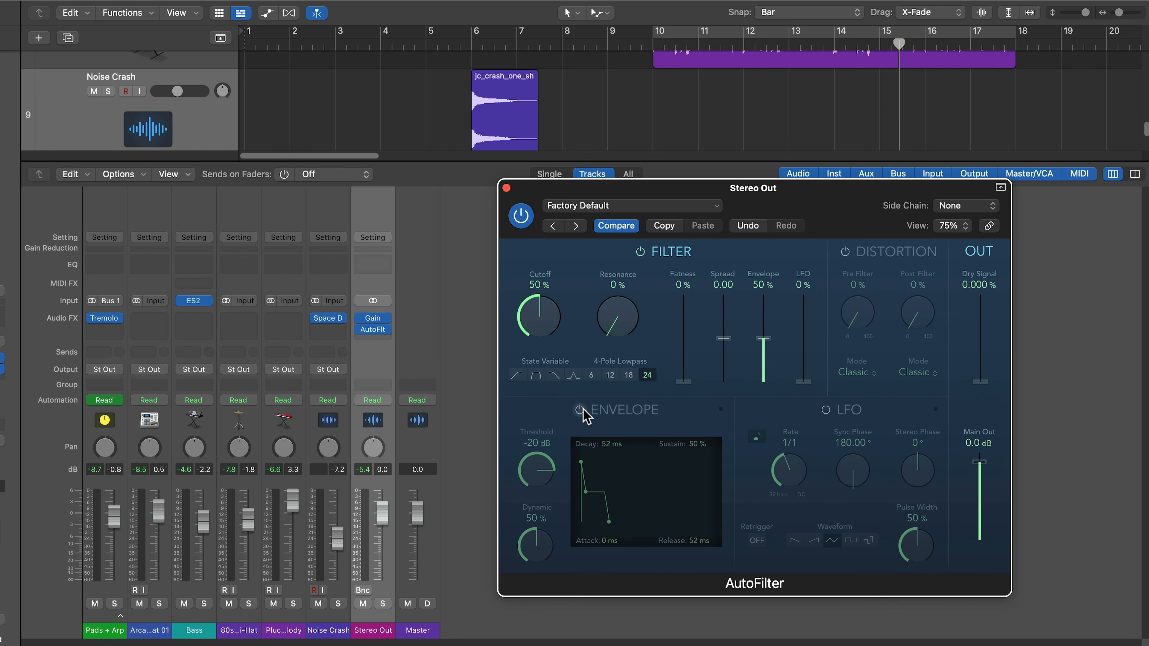
{"action": "left_click_drag", "start_coordinate": [547, 328], "coordinate": [541, 454]}
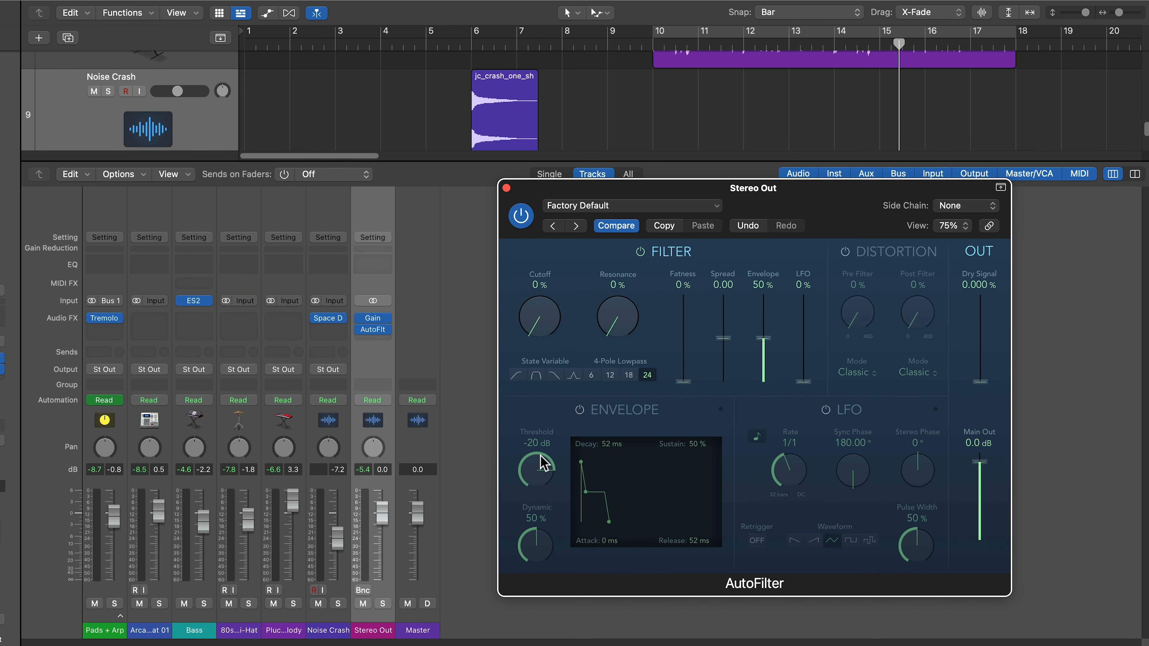
{"action": "left_click", "coordinate": [555, 376]}
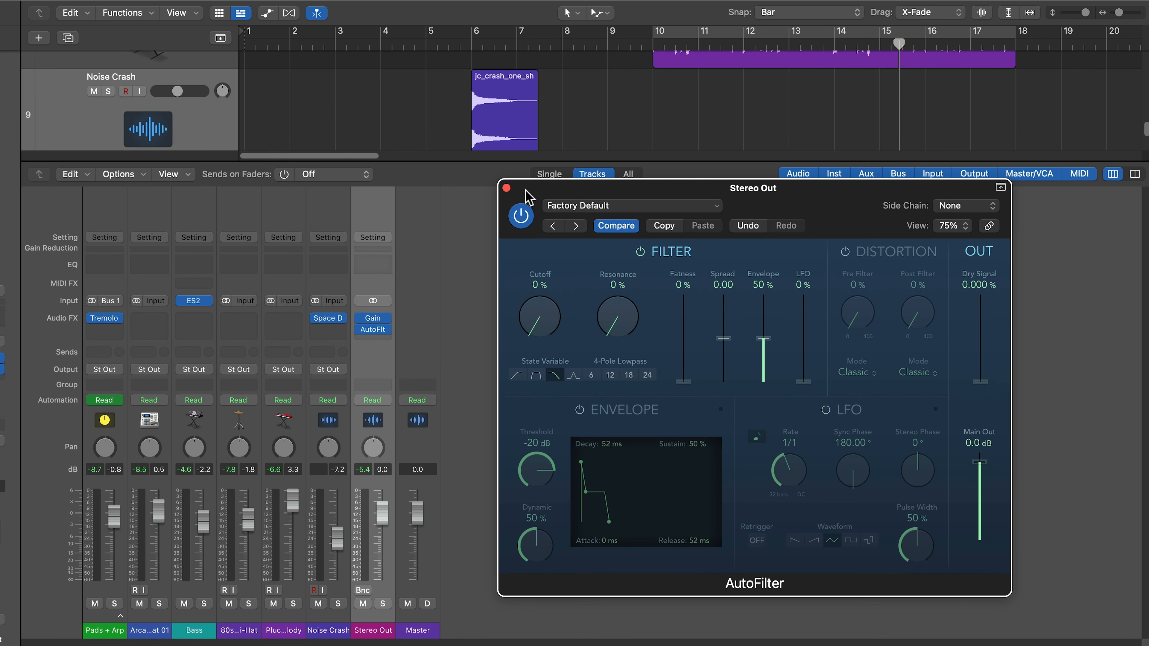
{"action": "left_click", "coordinate": [507, 188]}
- Shrink the track heights and show Stereo Out as an output track
{"action": "key", "text": "x"}
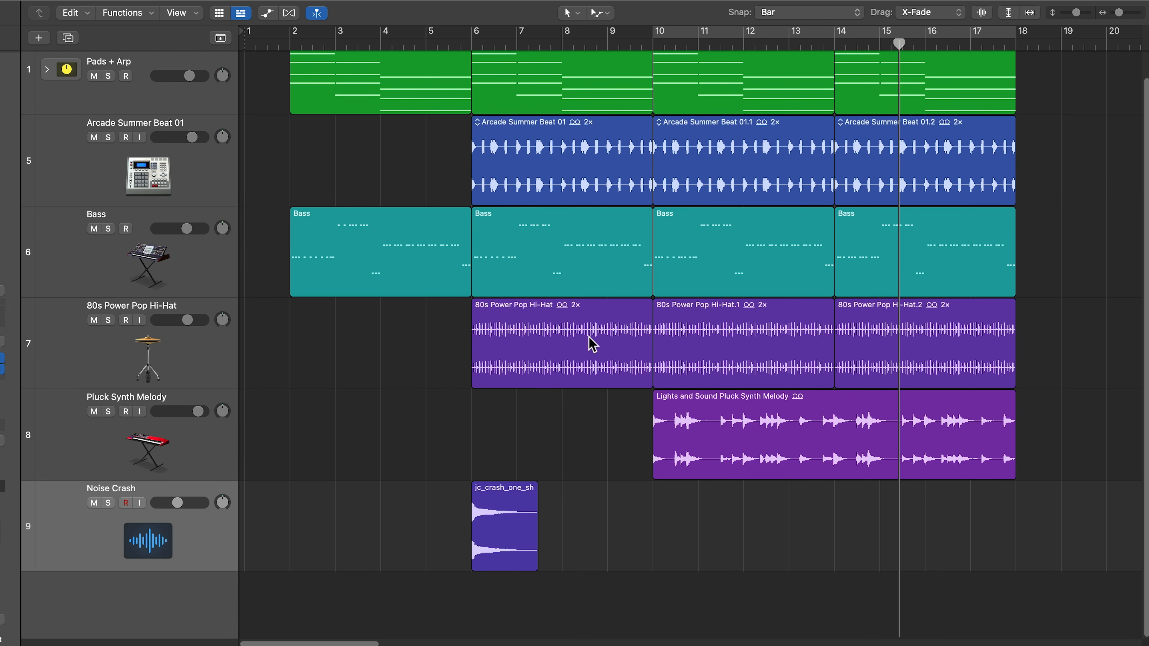
{"action": "key", "text": "super+Up"}
{"action": "key", "text": "super+Up"}
{"action": "key", "text": "super+Up"}
{"action": "key", "text": "super+Up"}
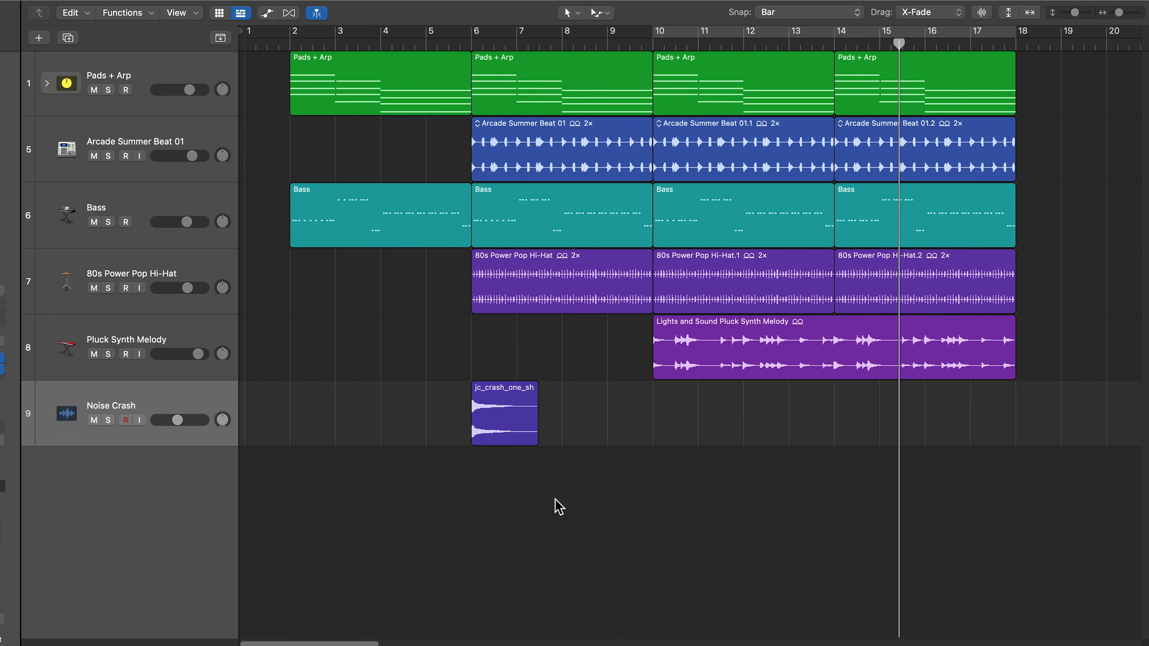
{"action": "key", "text": "x"}
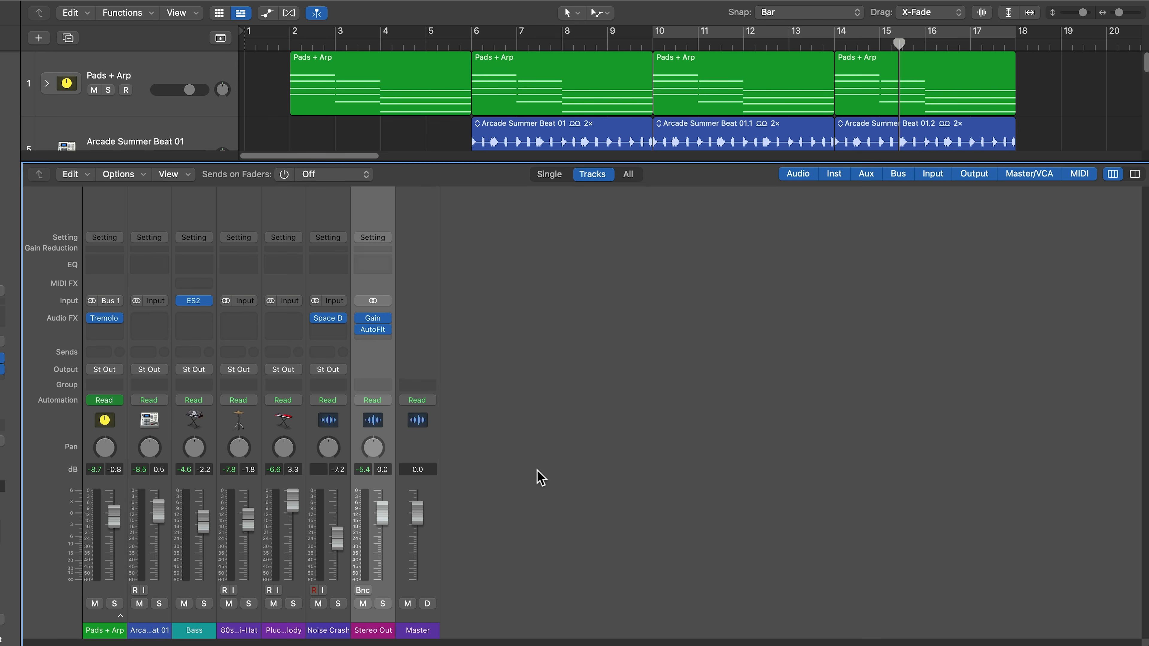
{"action": "right_click", "coordinate": [375, 215]}
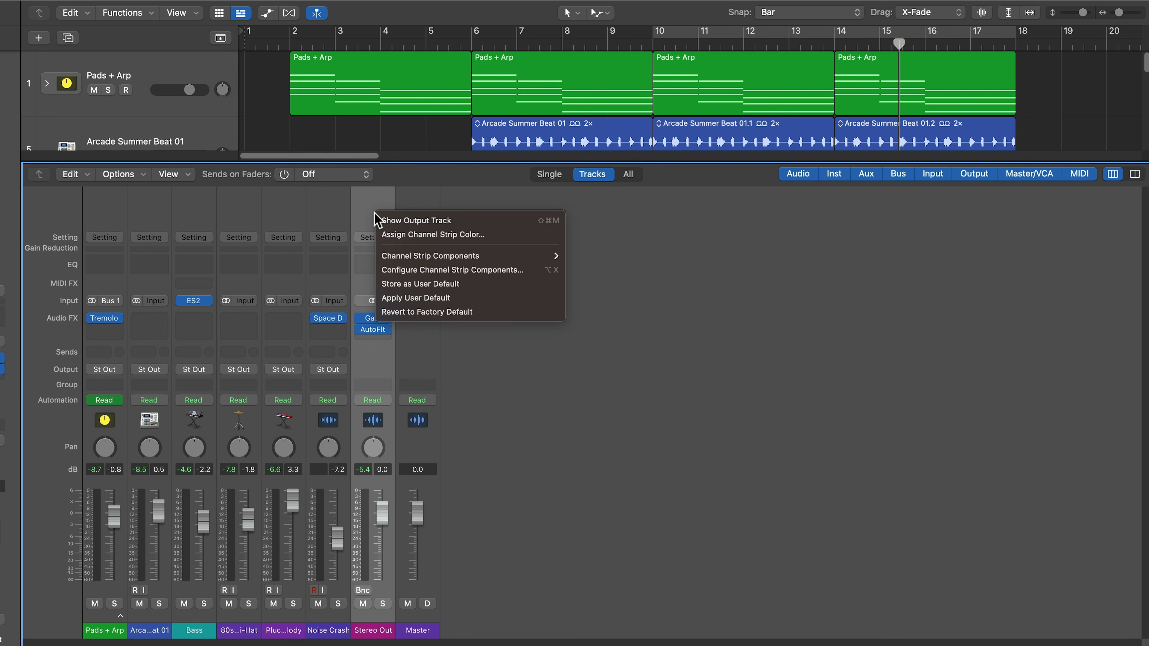
{"action": "left_click", "coordinate": [486, 221]}
- Make the new Stereo Out track (track 10) taller
{"action": "key", "text": "x"}
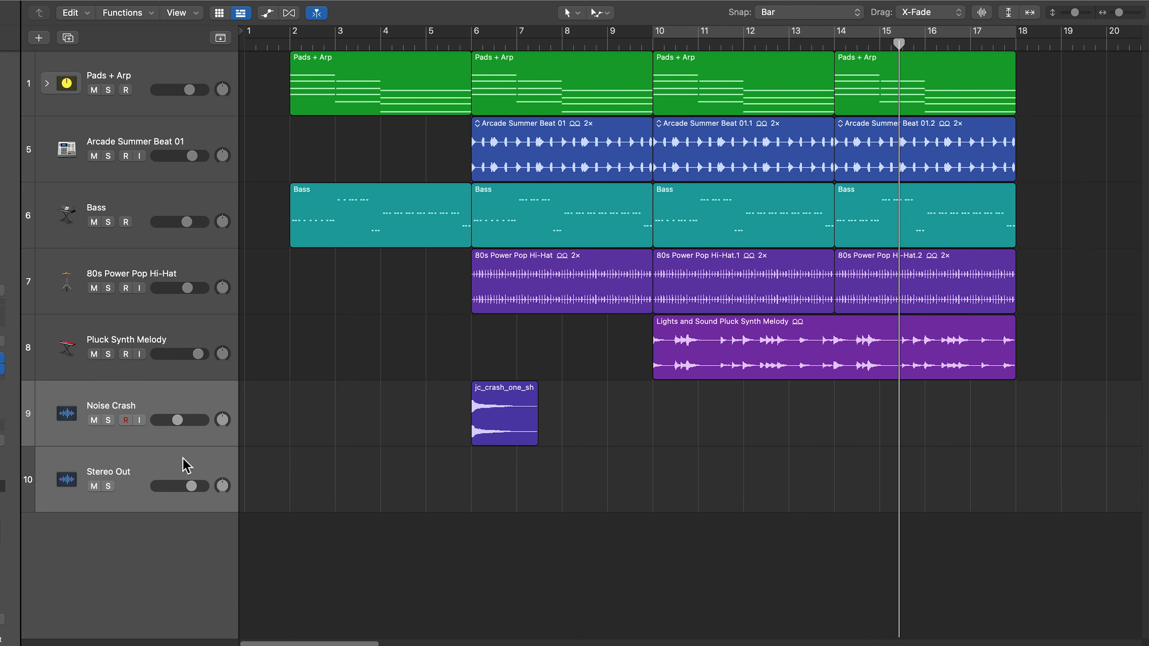
{"action": "left_click", "coordinate": [138, 496]}
{"action": "left_click_drag", "start_coordinate": [129, 512], "coordinate": [131, 585]}
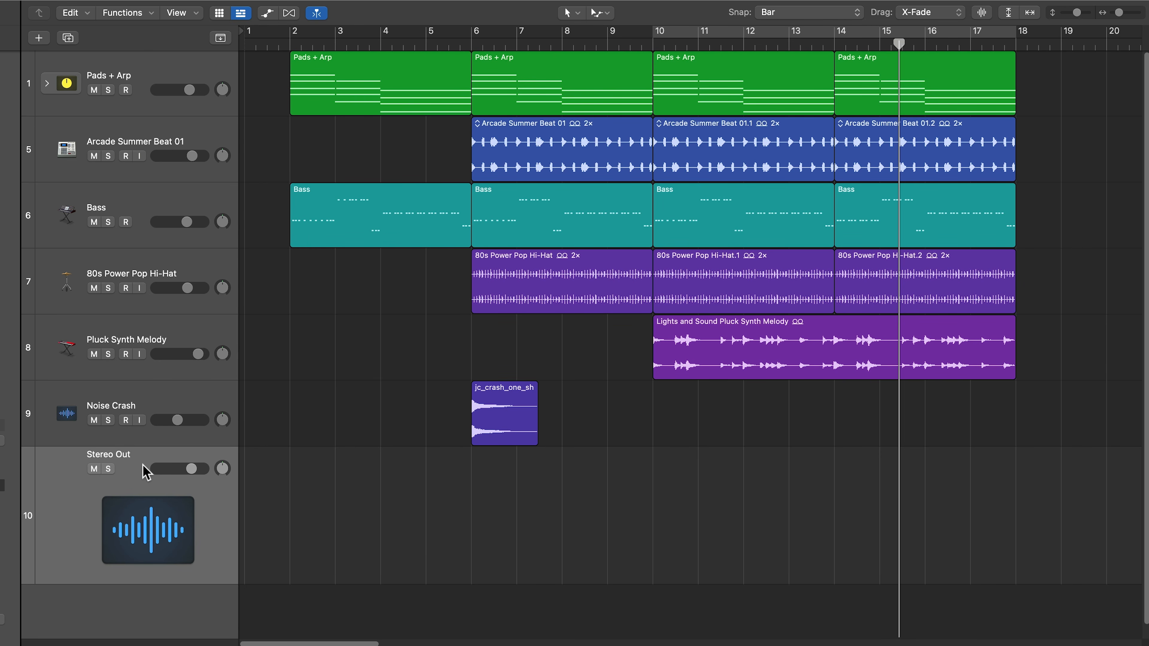
- Show the AutoFilter Cutoff automation lane on the Stereo Out track
{"action": "key", "text": "a"}
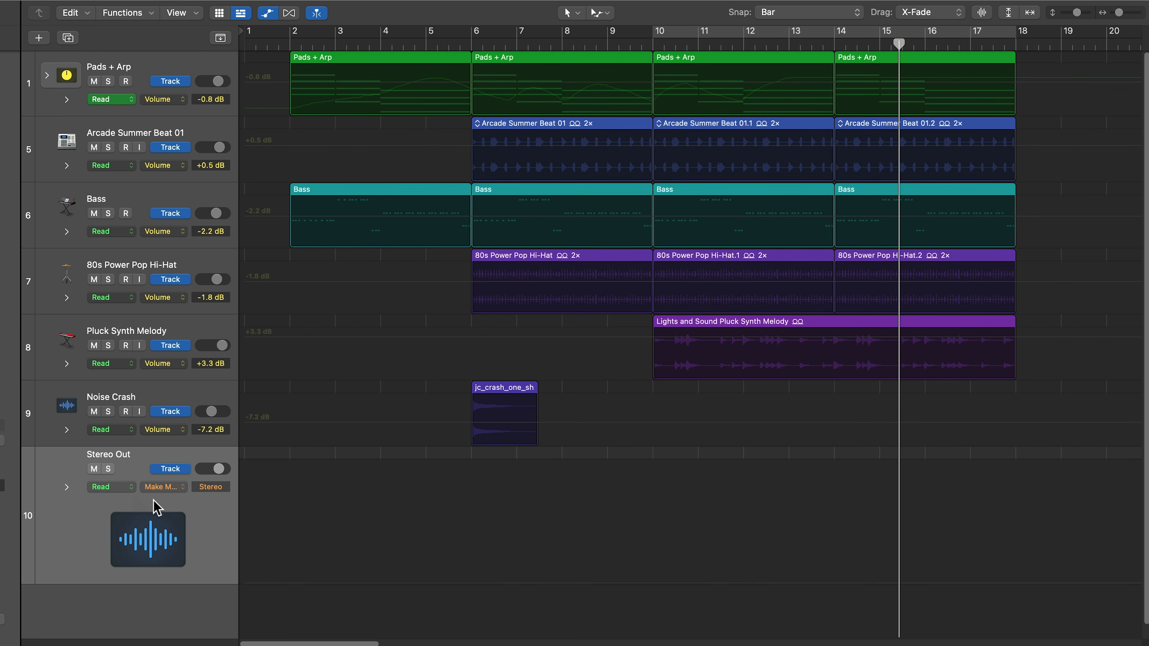
{"action": "left_click", "coordinate": [163, 487]}
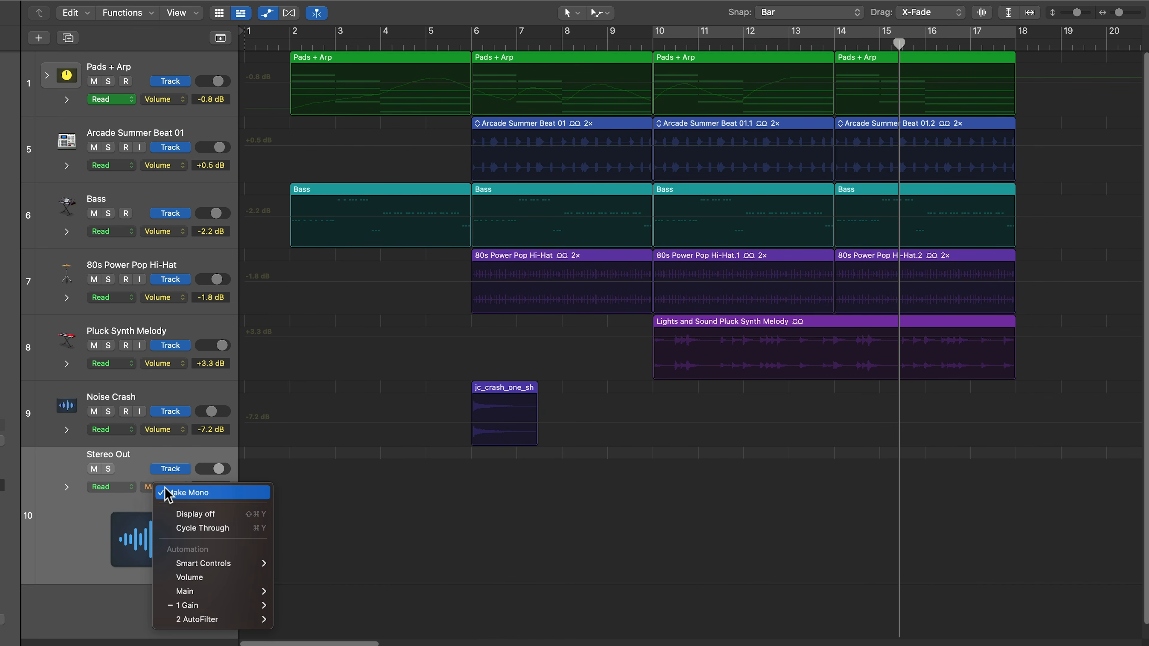
{"action": "mouse_move", "coordinate": [222, 570]}
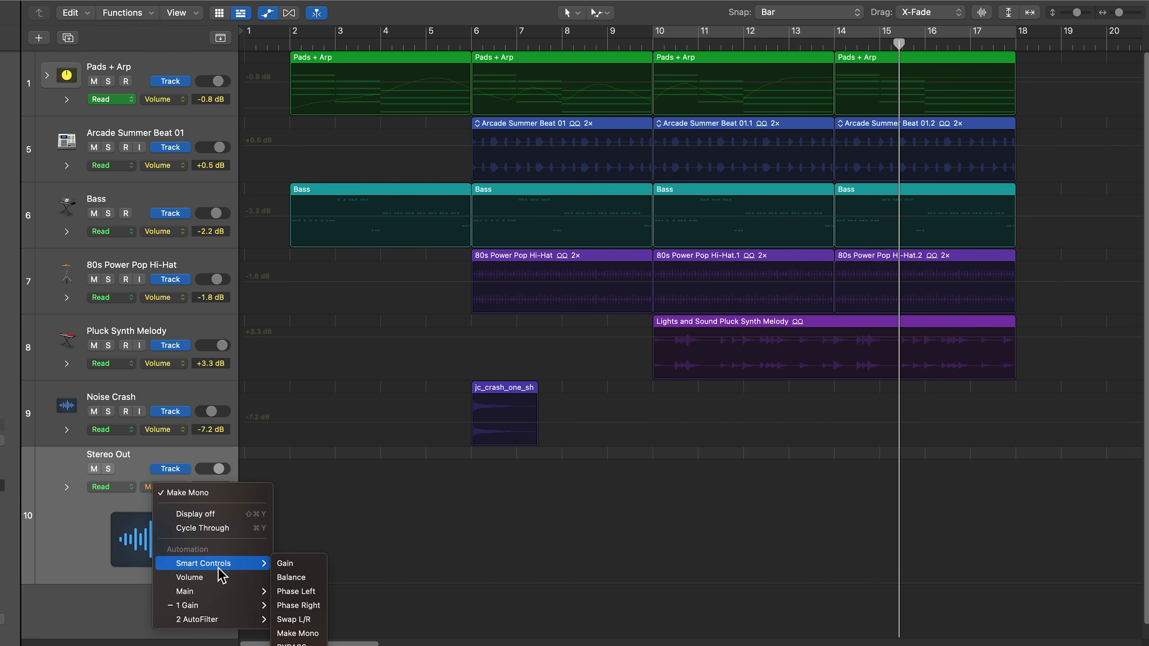
{"action": "mouse_move", "coordinate": [214, 608]}
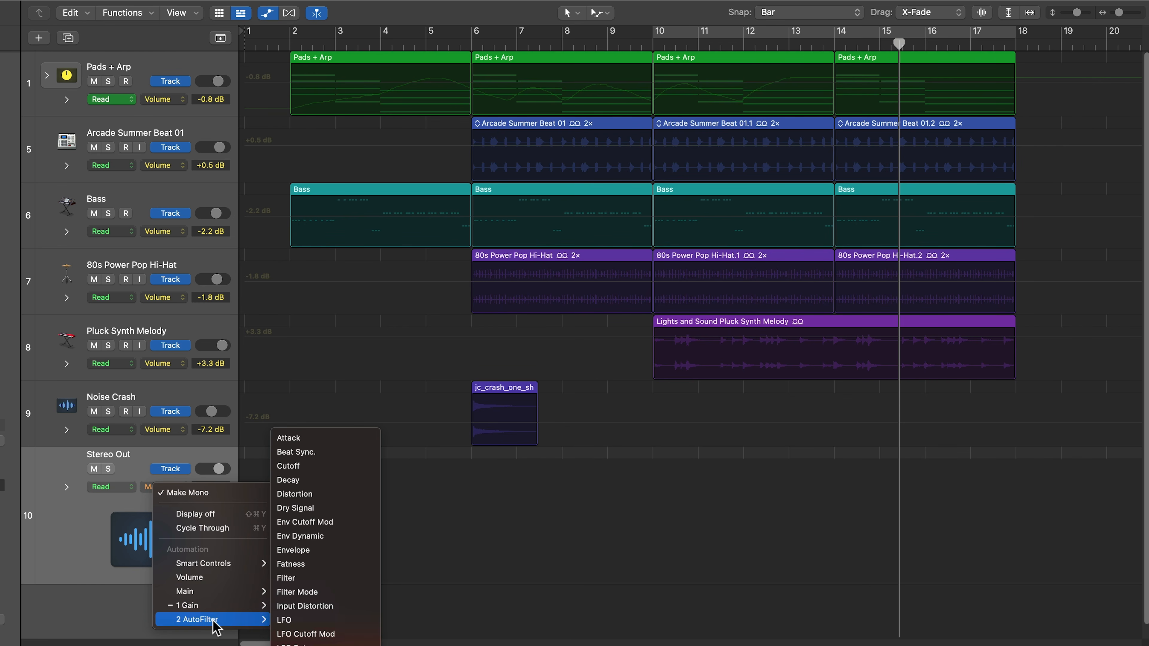
{"action": "left_click", "coordinate": [328, 467]}
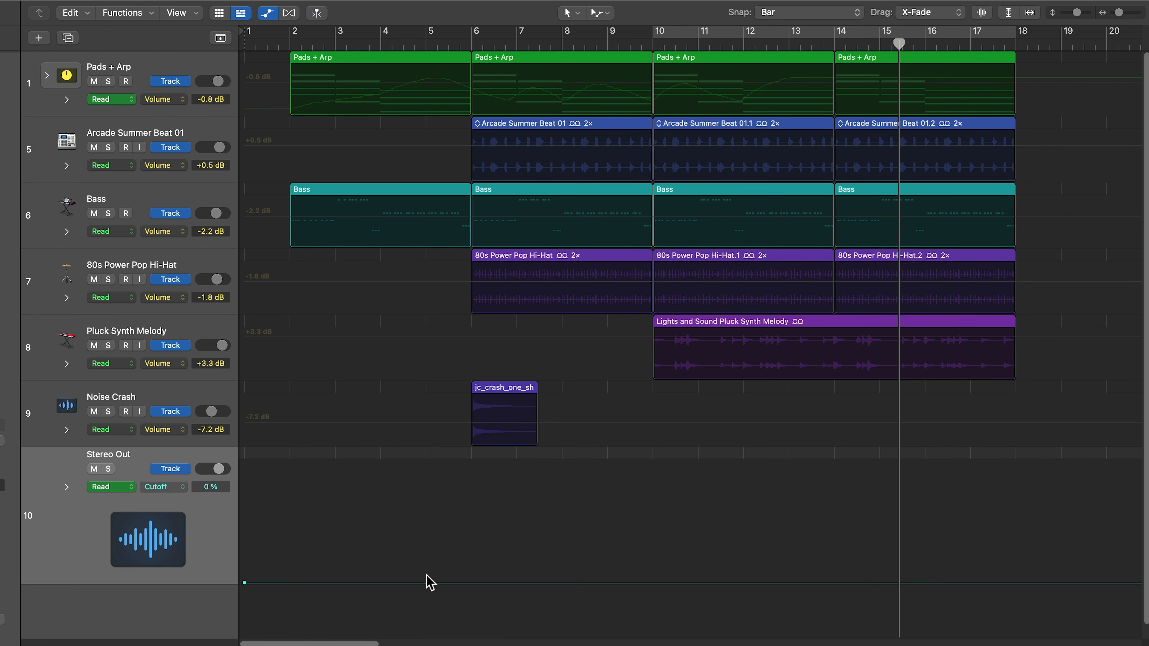
- Shape the Cutoff ramp from 24% at bar 2 to 100% by bar 6, and play from bar 2
{"action": "left_click_drag", "start_coordinate": [454, 584], "coordinate": [509, 428]}
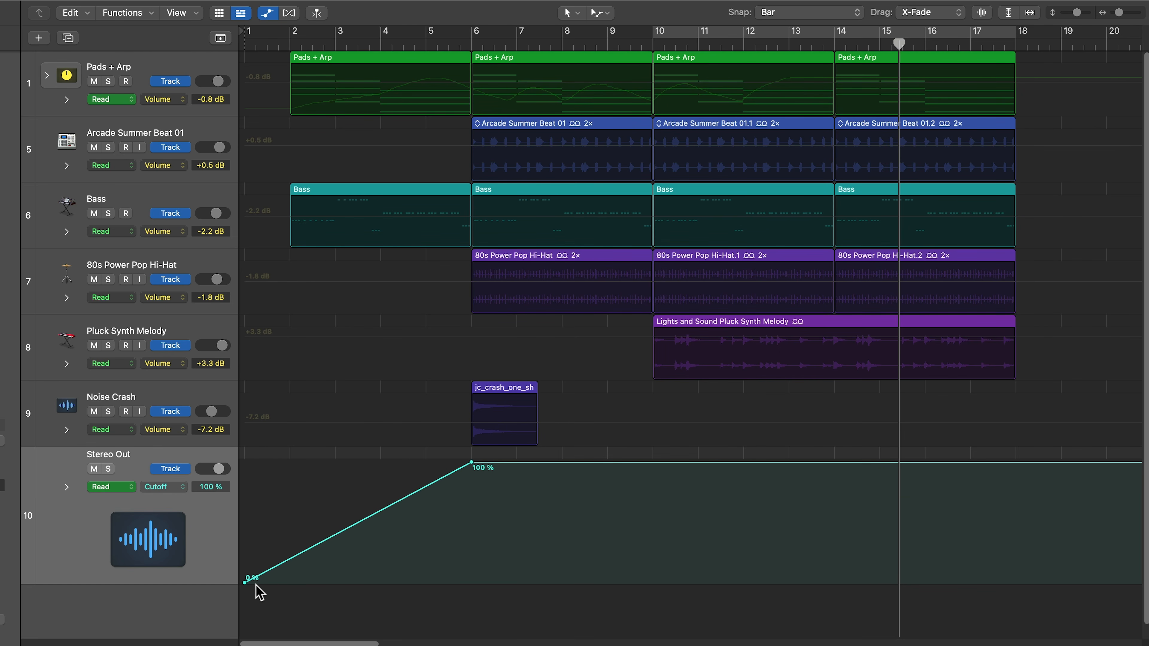
{"action": "left_click_drag", "start_coordinate": [244, 584], "coordinate": [262, 540]}
{"action": "left_click", "coordinate": [262, 571]}
{"action": "left_click", "coordinate": [280, 45]}
{"action": "key", "text": "v"}
{"action": "key", "text": "space"}
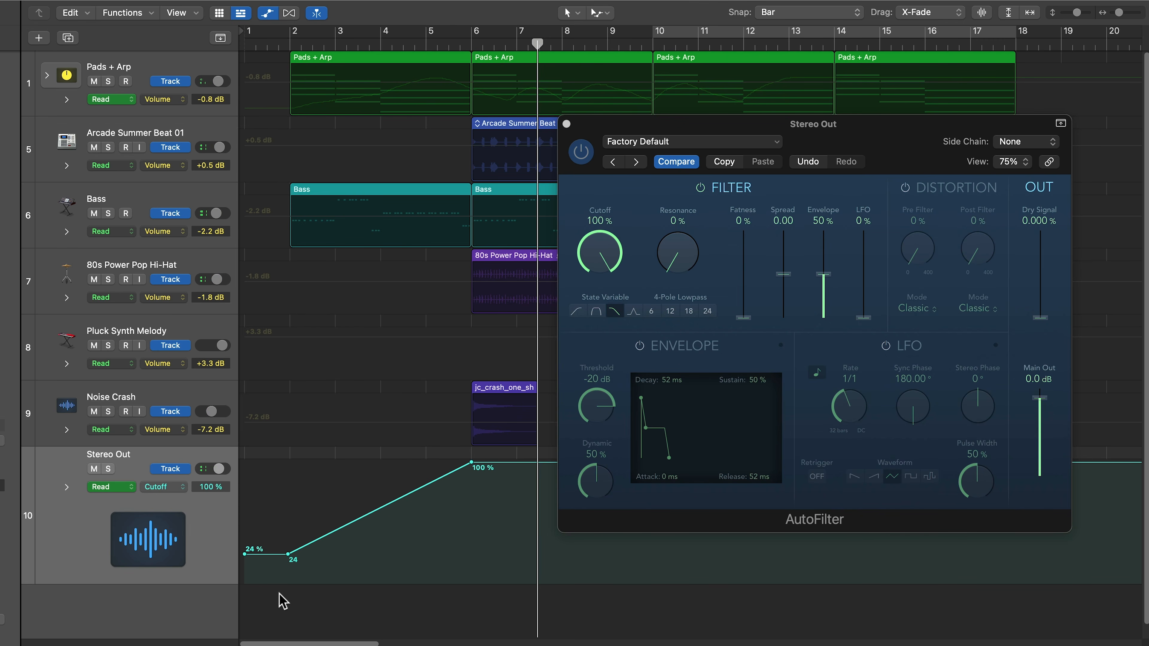
{"action": "left_click", "coordinate": [567, 123]}
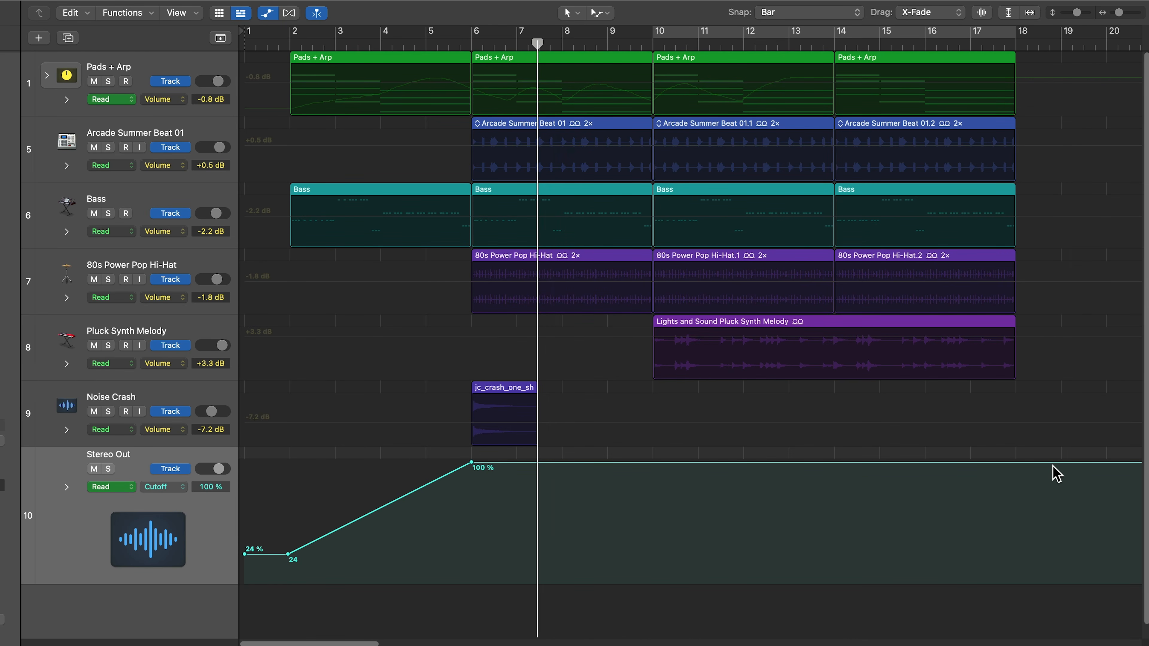
- Hide automation, reopen the mixer and browse Stereo Out's effect list to EQ > Channel EQ stereo
{"action": "key", "text": "a"}
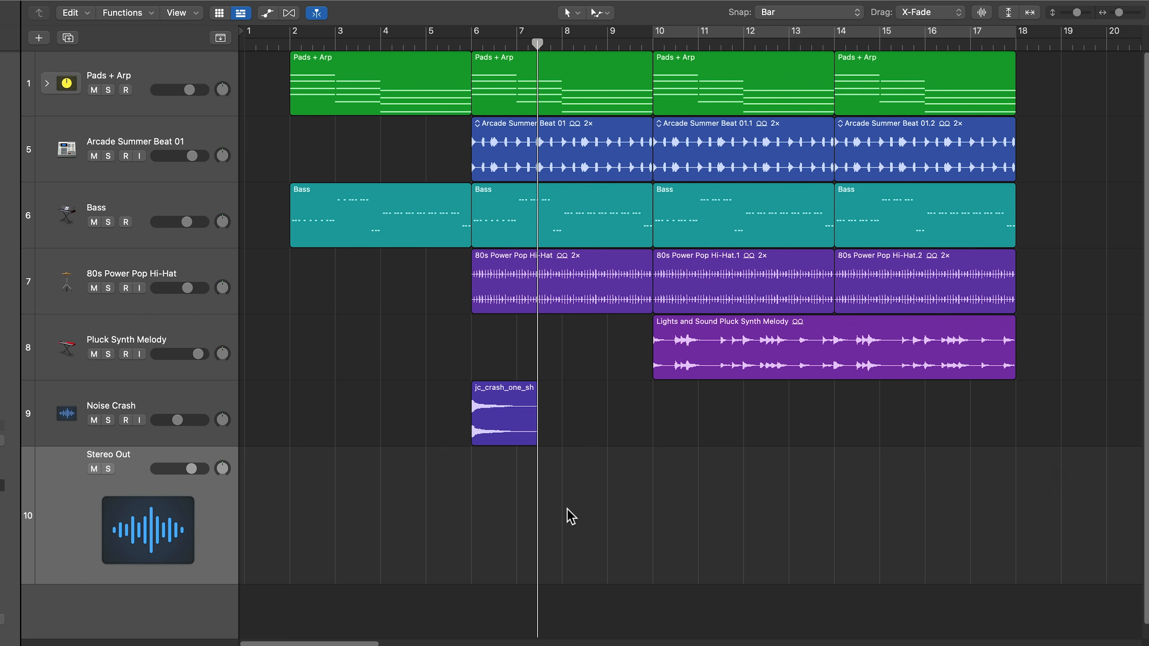
{"action": "key", "text": "x"}
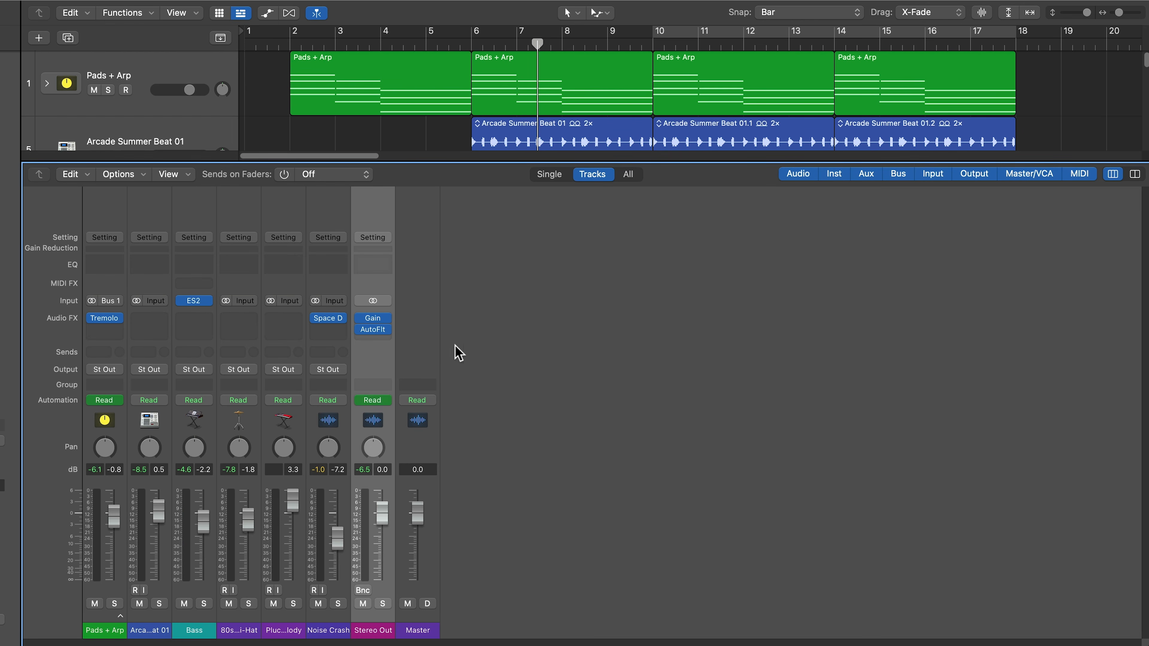
{"action": "left_click", "coordinate": [379, 339]}
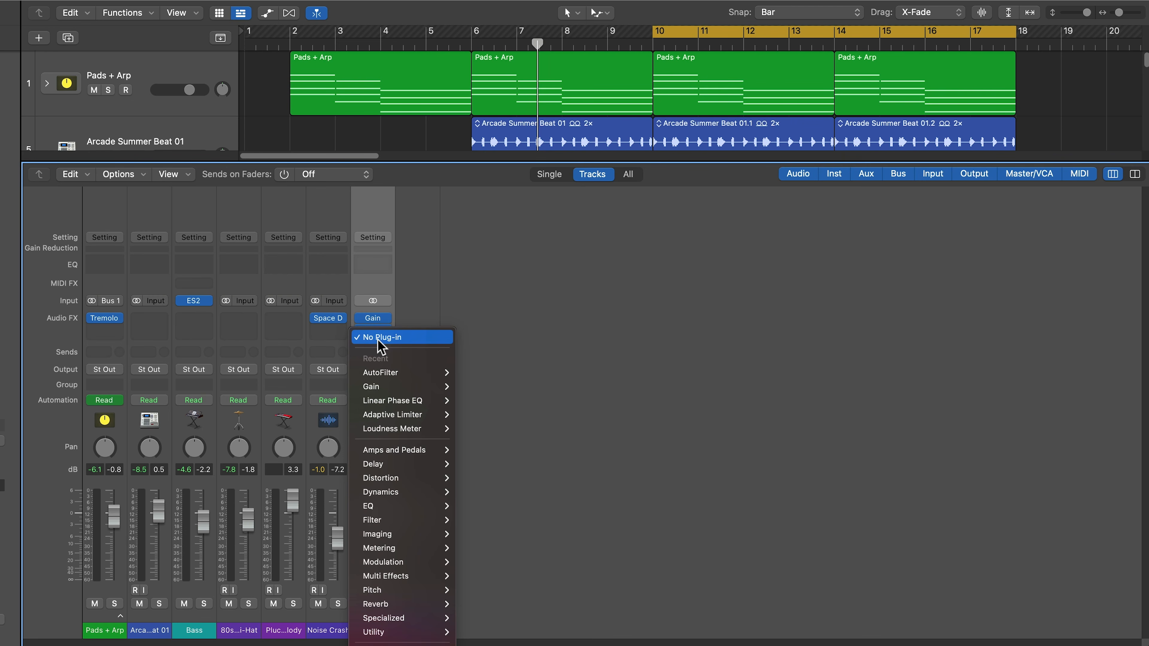
{"action": "mouse_move", "coordinate": [372, 506]}
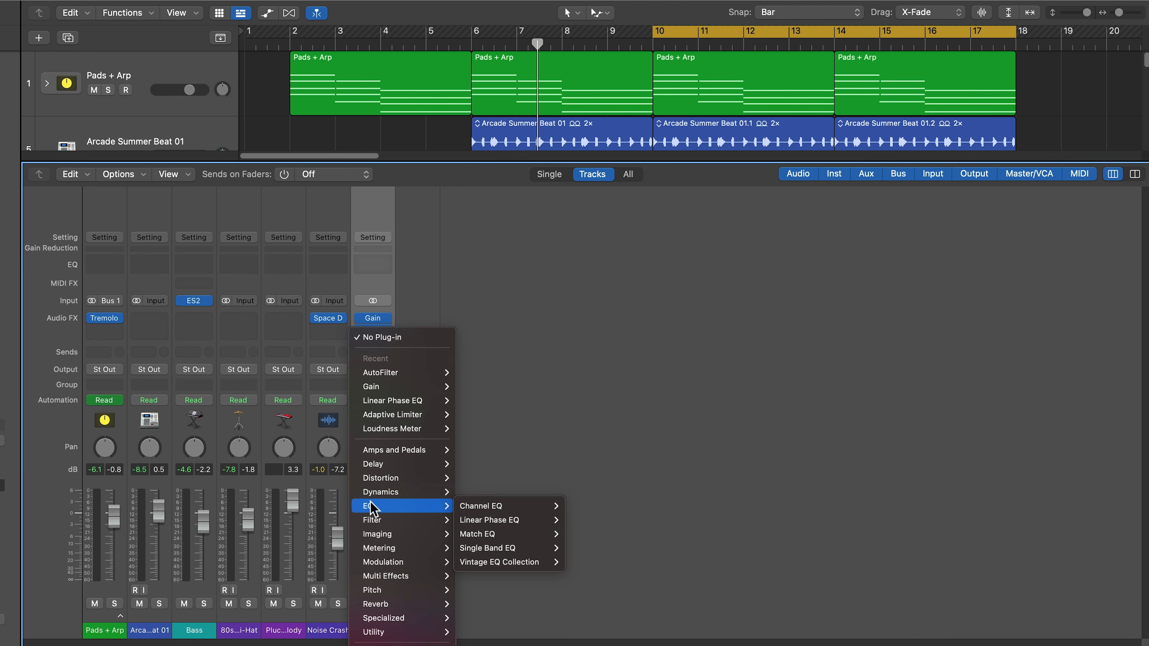
{"action": "mouse_move", "coordinate": [530, 523]}
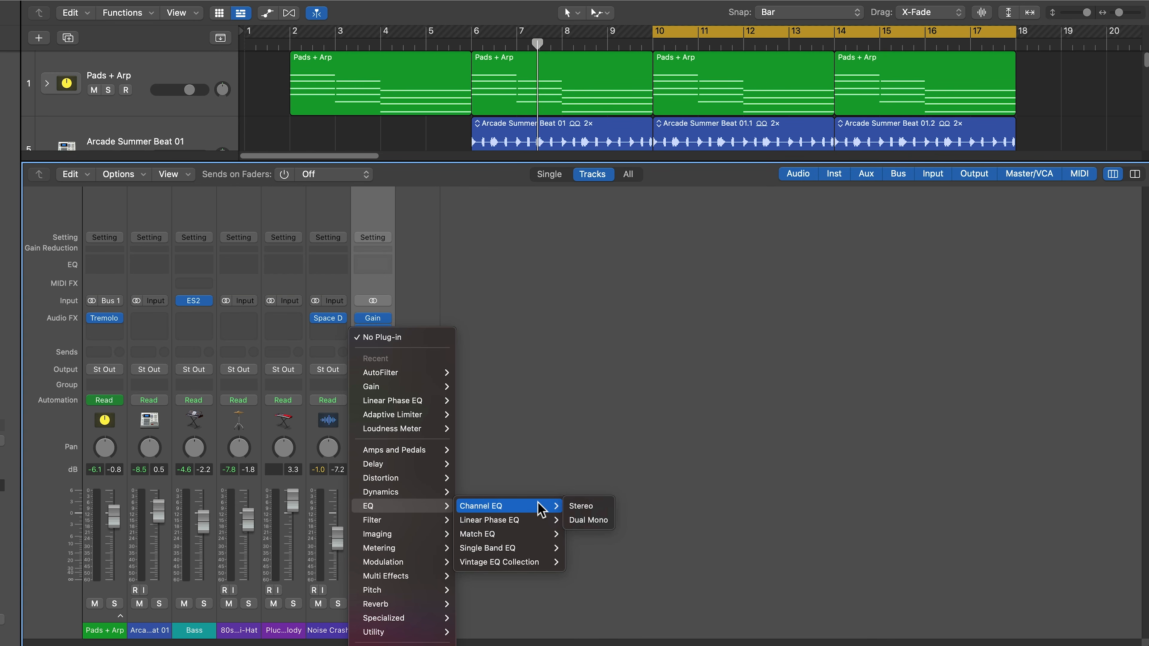
- Insert a stereo Channel EQ after AutoFilter, boosting 181 Hz +8.8 dB and 1850 Hz +7.8 dB
{"action": "left_click", "coordinate": [581, 506]}
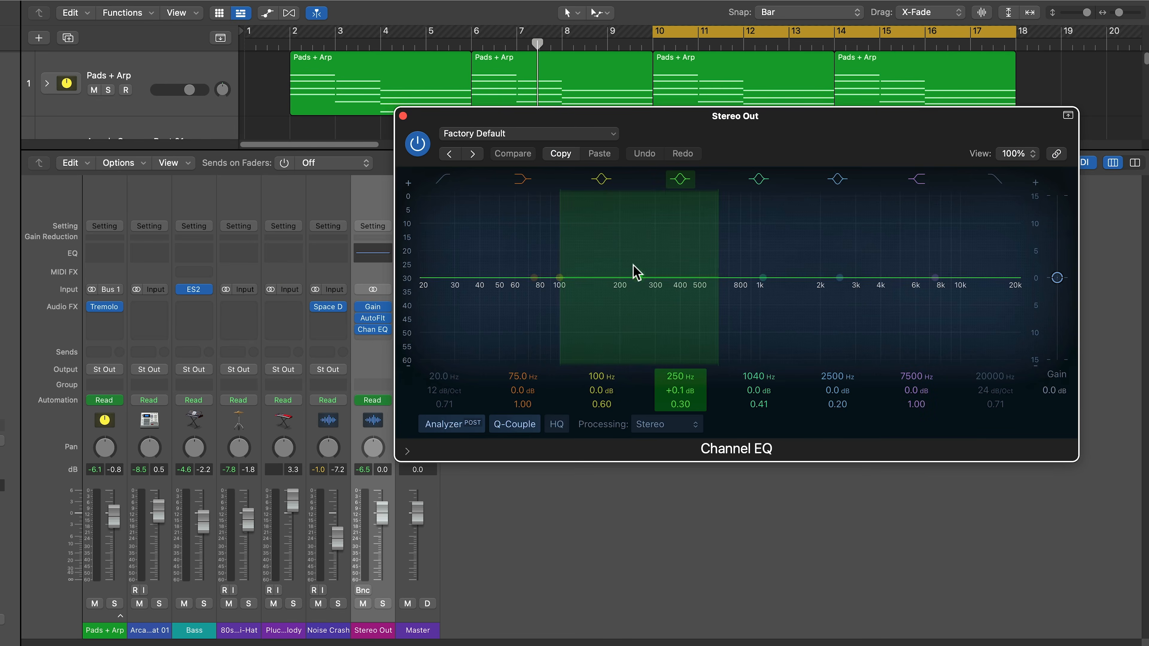
{"action": "left_click_drag", "start_coordinate": [637, 274], "coordinate": [643, 252]}
{"action": "left_click_drag", "start_coordinate": [760, 278], "coordinate": [813, 237]}
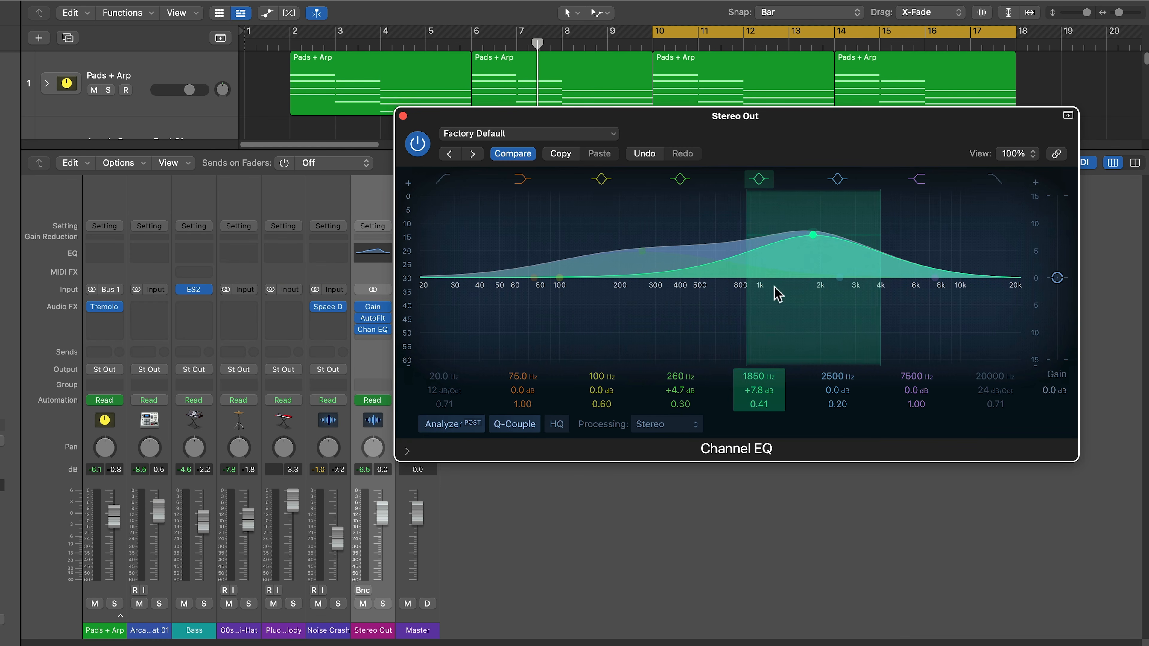
{"action": "left_click", "coordinate": [644, 250]}
{"action": "left_click_drag", "start_coordinate": [647, 250], "coordinate": [613, 229]}
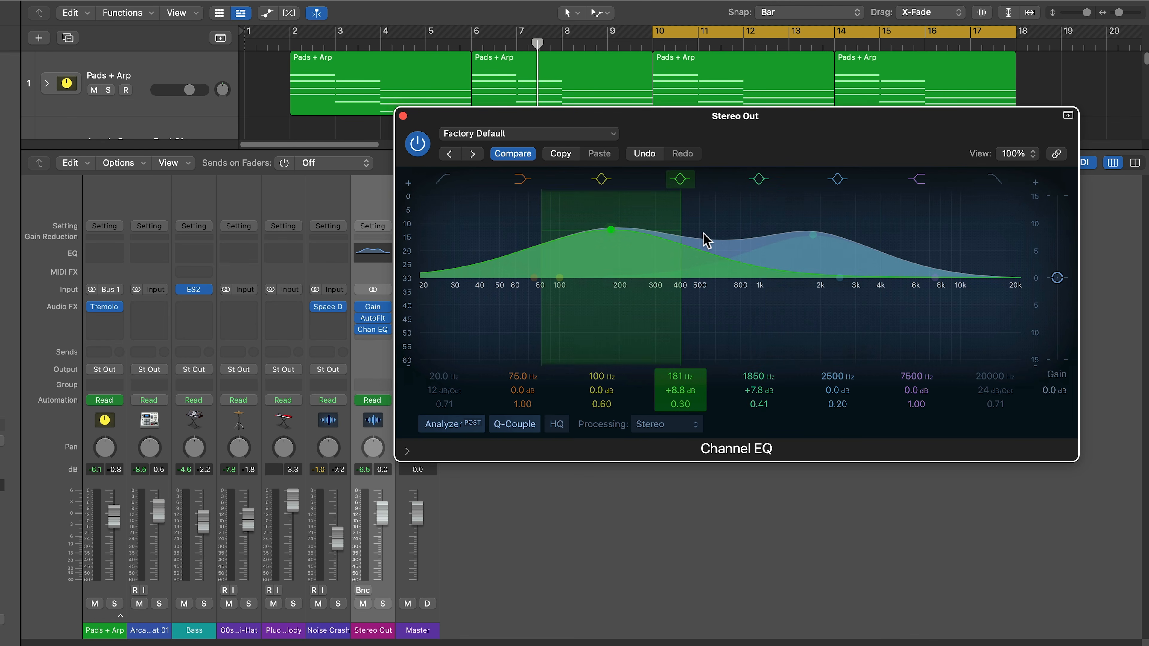
{"action": "left_click", "coordinate": [404, 115]}
- Replace the Channel EQ with a Linear Phase EQ and recall its Factory Default setting
{"action": "left_click", "coordinate": [388, 330]}
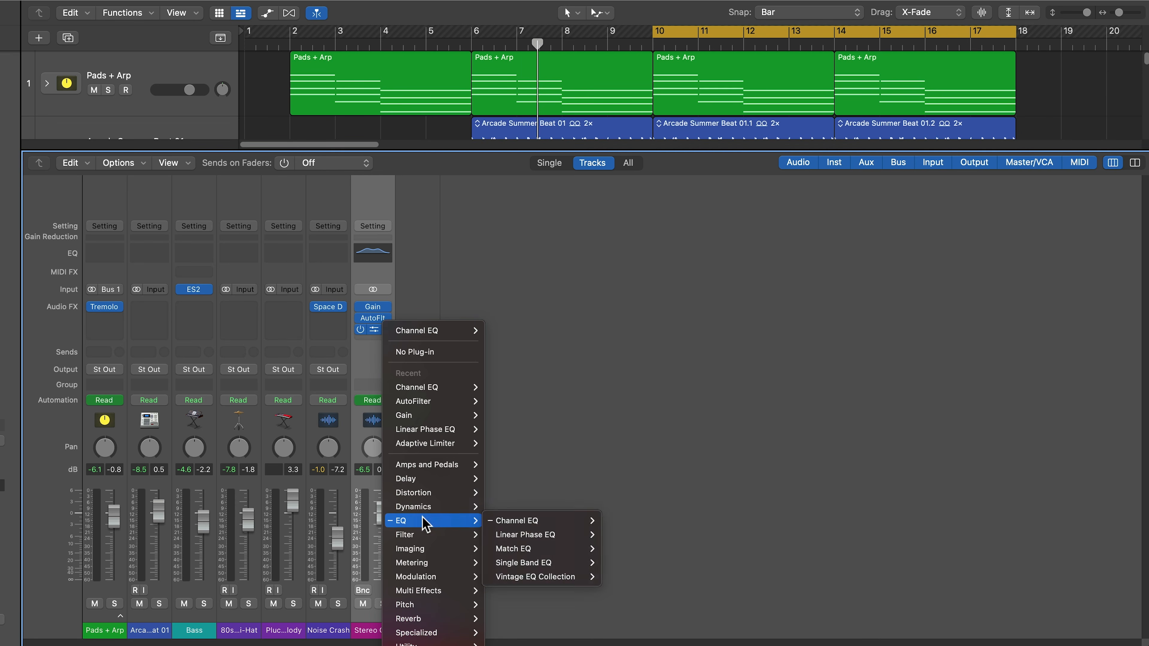
{"action": "left_click", "coordinate": [507, 534]}
{"action": "left_click", "coordinate": [372, 330]}
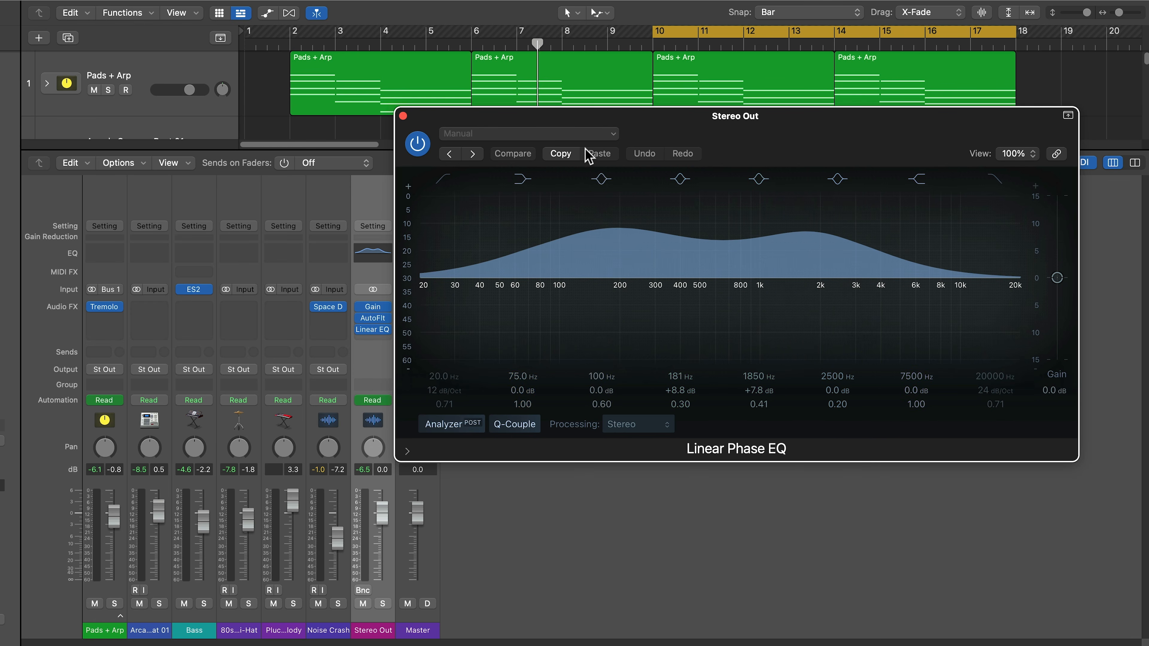
{"action": "left_click", "coordinate": [583, 134]}
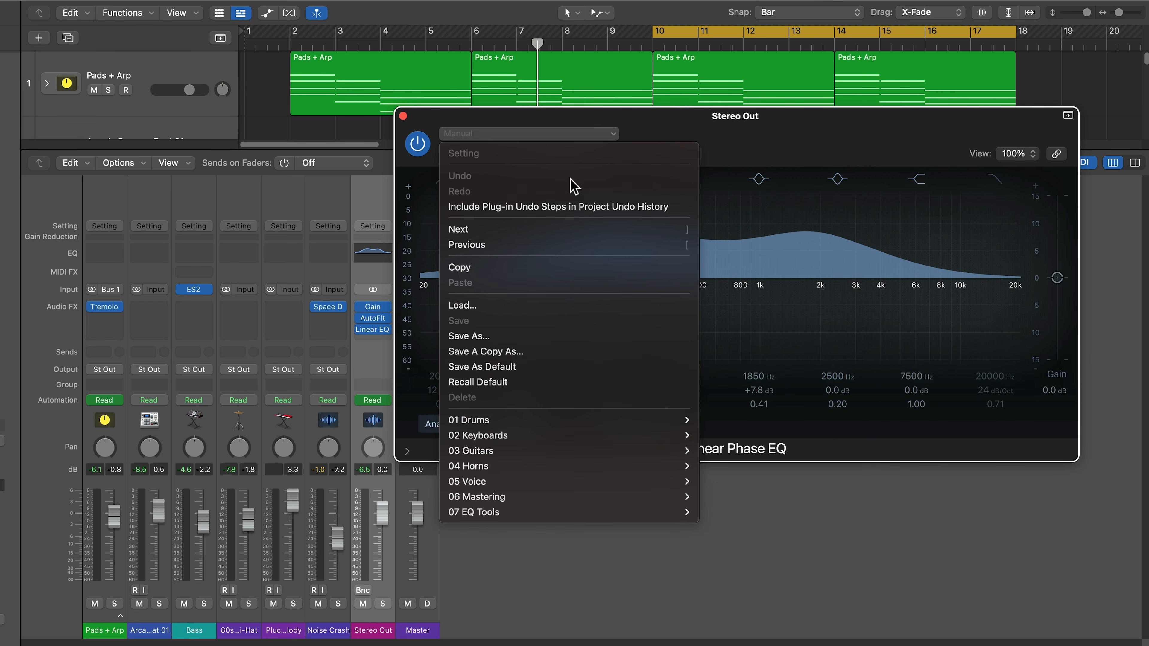
{"action": "left_click", "coordinate": [532, 385]}
- While playing, boost the Linear Phase EQ near 61.5 Hz and 1190 Hz +3.9 dB, with -2 dB gain
{"action": "left_click_drag", "start_coordinate": [741, 130], "coordinate": [794, 212]}
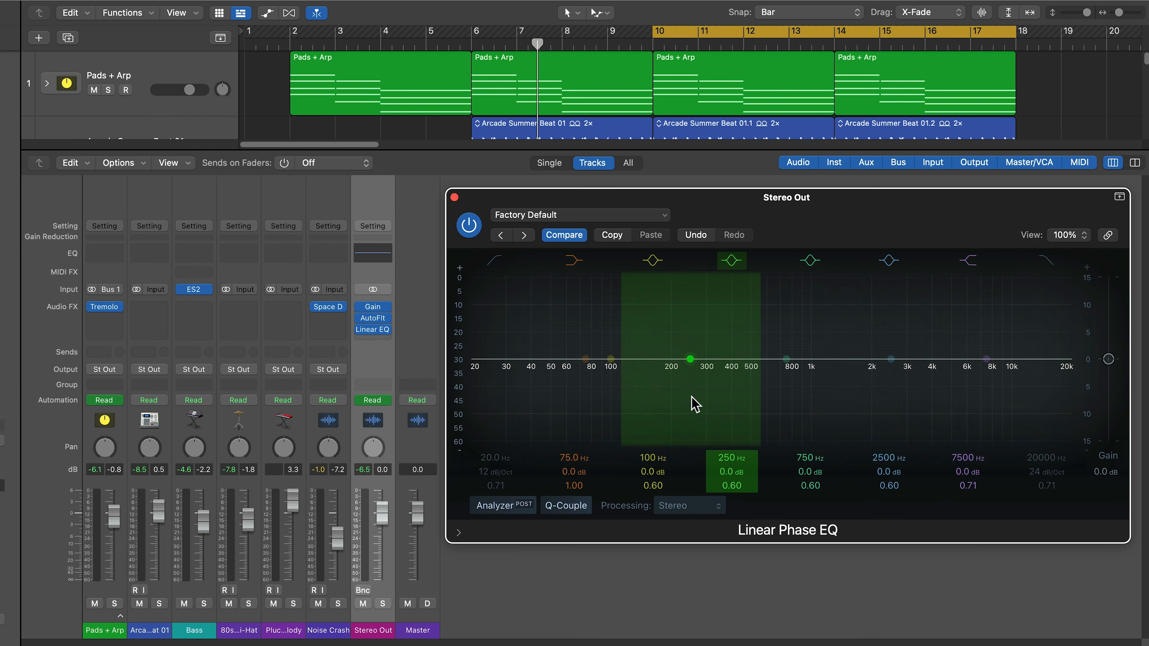
{"action": "key", "text": "space"}
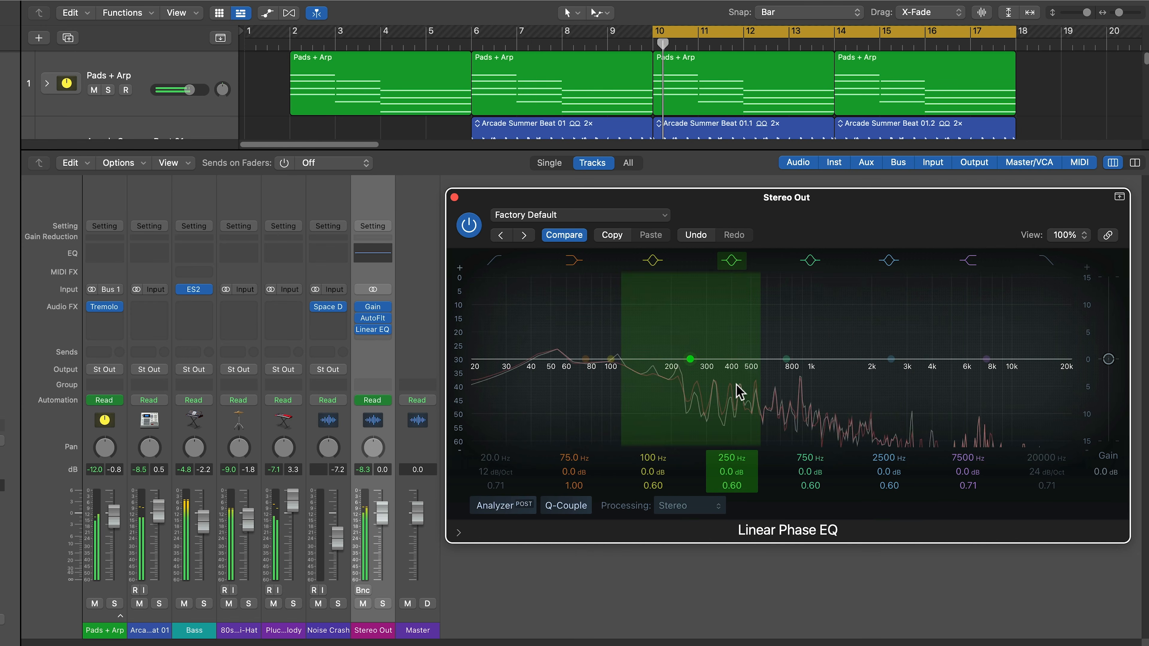
{"action": "left_click_drag", "start_coordinate": [789, 359], "coordinate": [836, 336]}
{"action": "left_click_drag", "start_coordinate": [811, 485], "coordinate": [810, 500]}
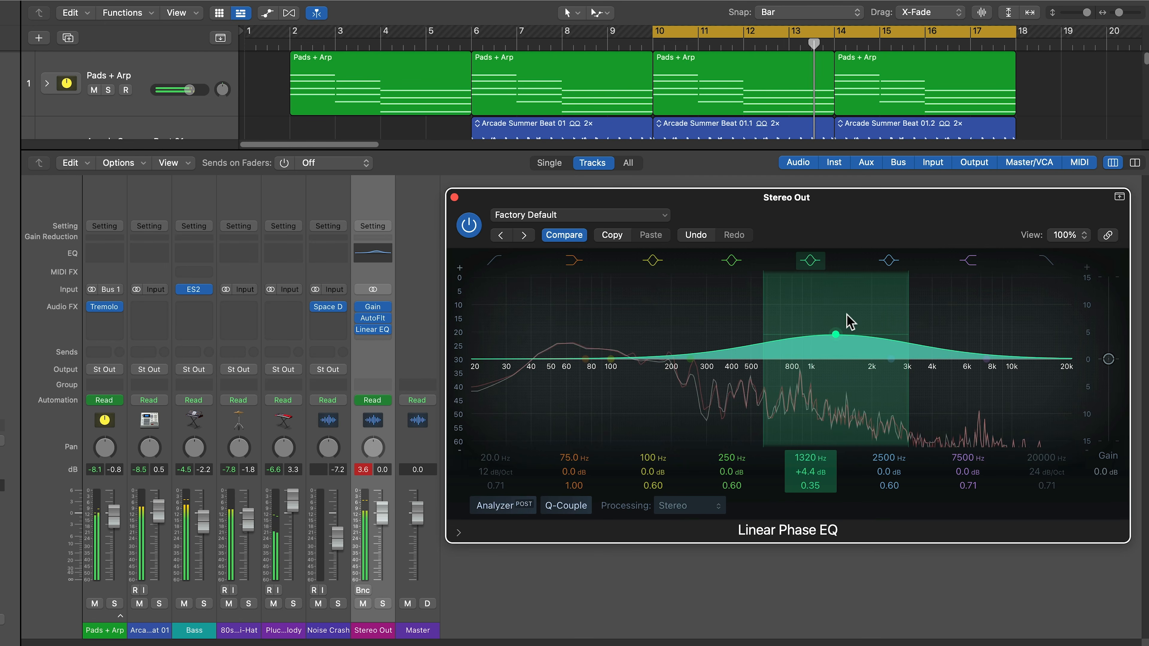
{"action": "left_click_drag", "start_coordinate": [836, 335], "coordinate": [825, 338]}
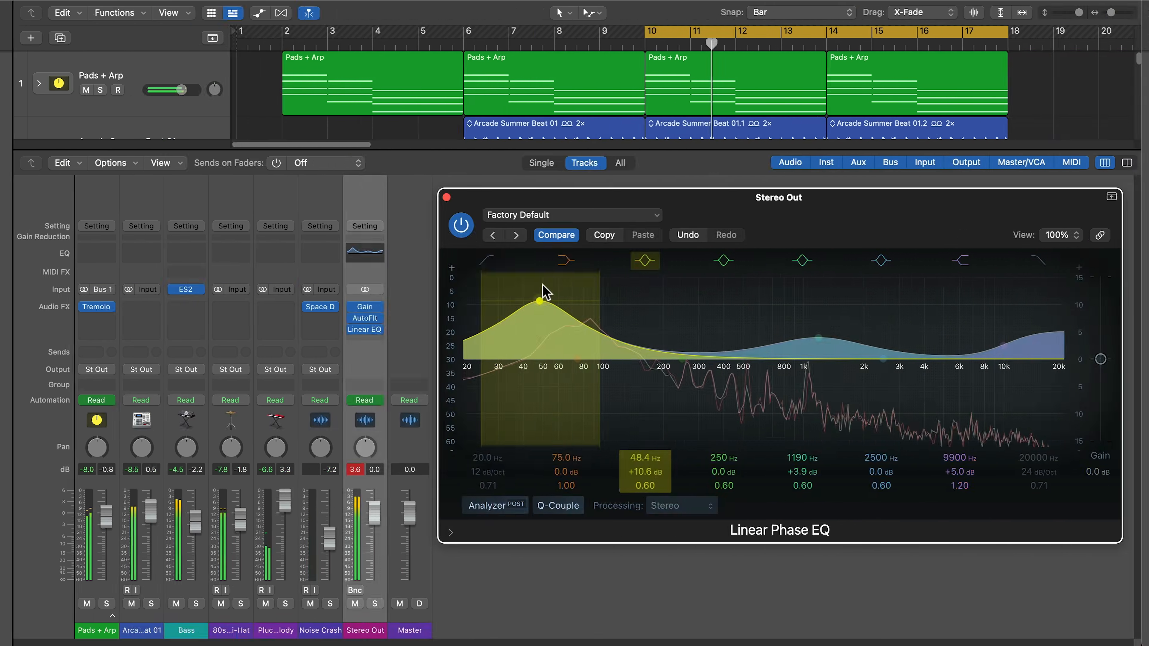
{"action": "left_click_drag", "start_coordinate": [548, 291], "coordinate": [571, 343]}
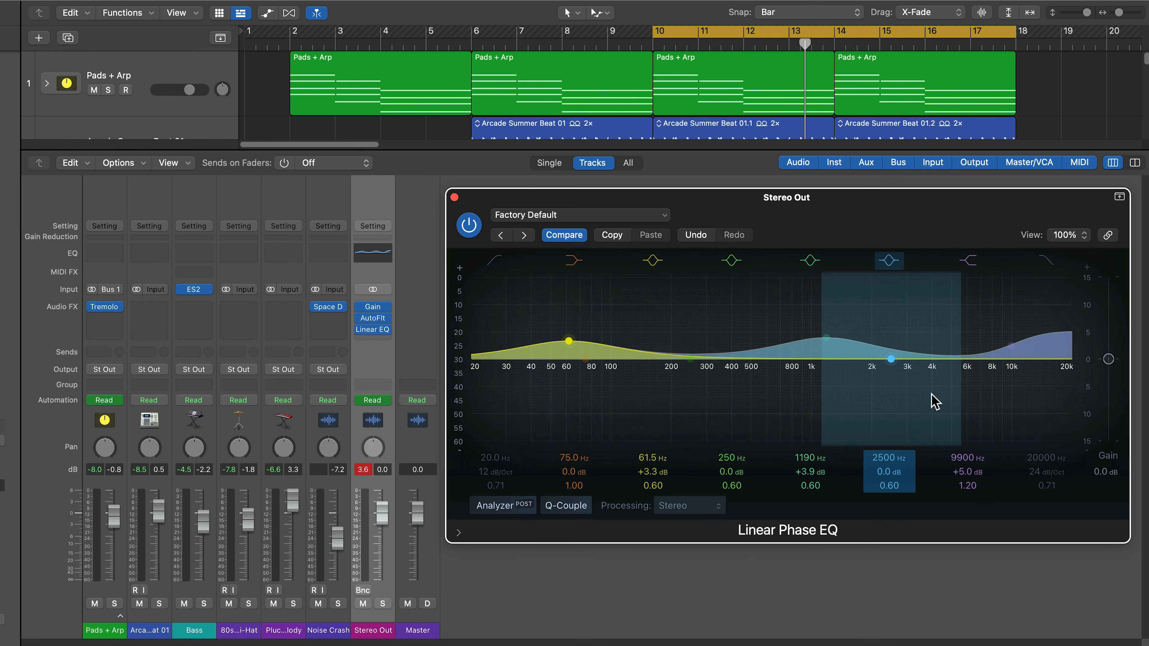
{"action": "left_click_drag", "start_coordinate": [1108, 361], "coordinate": [1107, 367]}
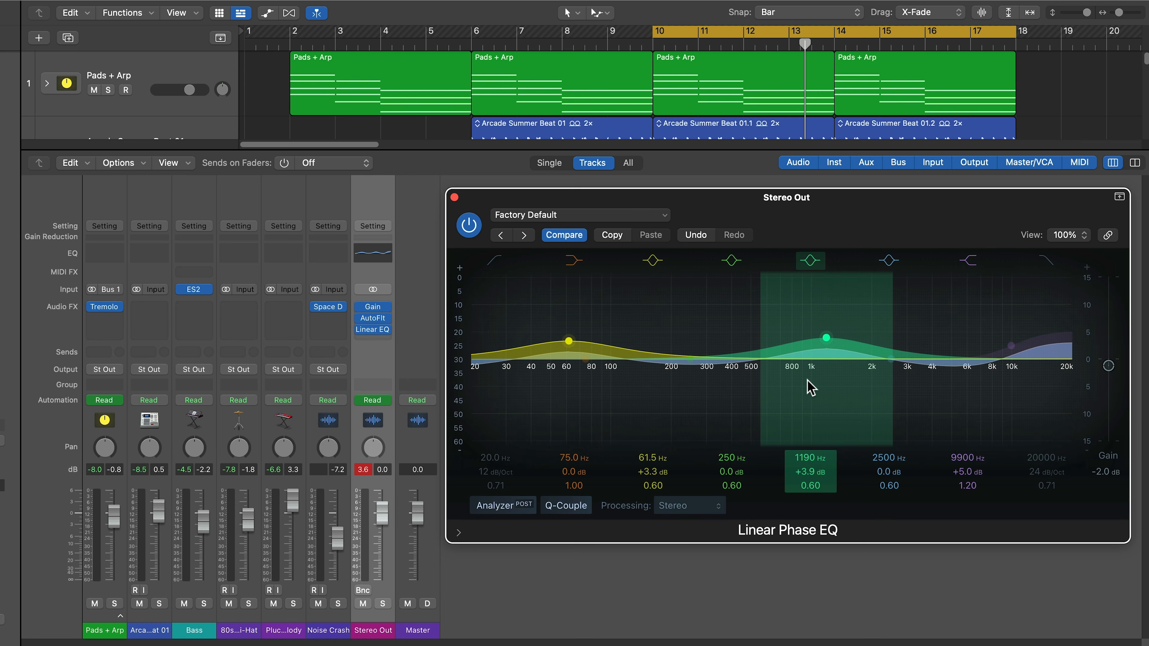
{"action": "left_click", "coordinate": [369, 470]}
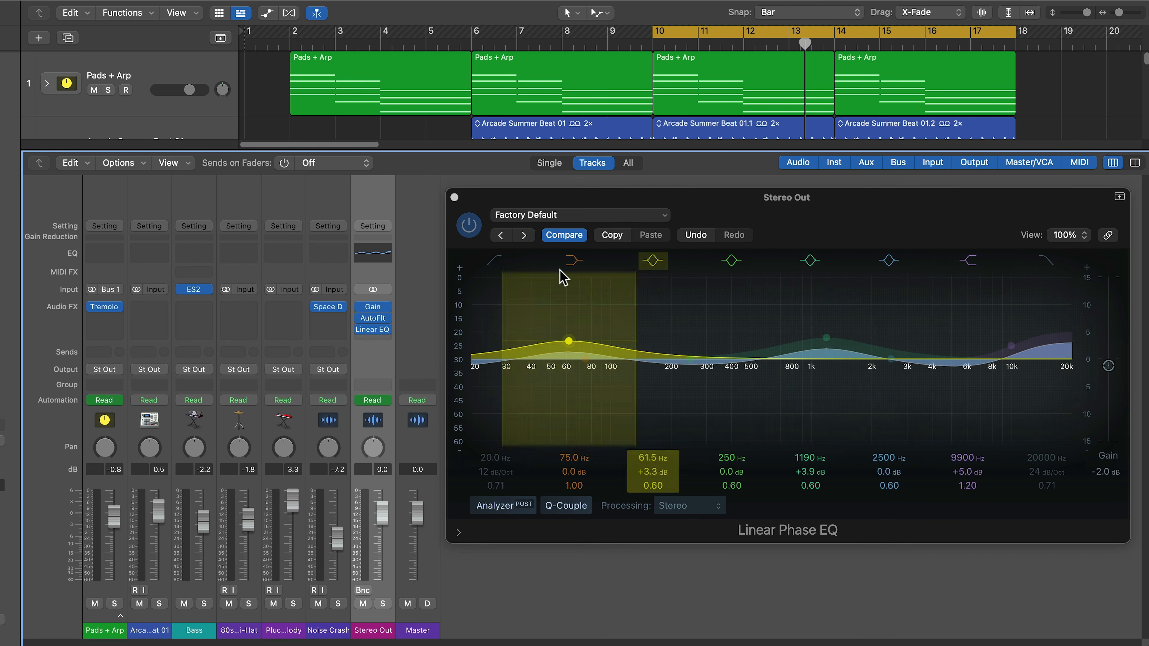
- Enable a 48 dB/Oct low cut at 24 Hz
{"action": "left_click", "coordinate": [495, 261]}
{"action": "left_click_drag", "start_coordinate": [495, 472], "coordinate": [497, 455]}
{"action": "double_click", "coordinate": [498, 456]}
{"action": "type", "text": "24"}
{"action": "key", "text": "Return"}
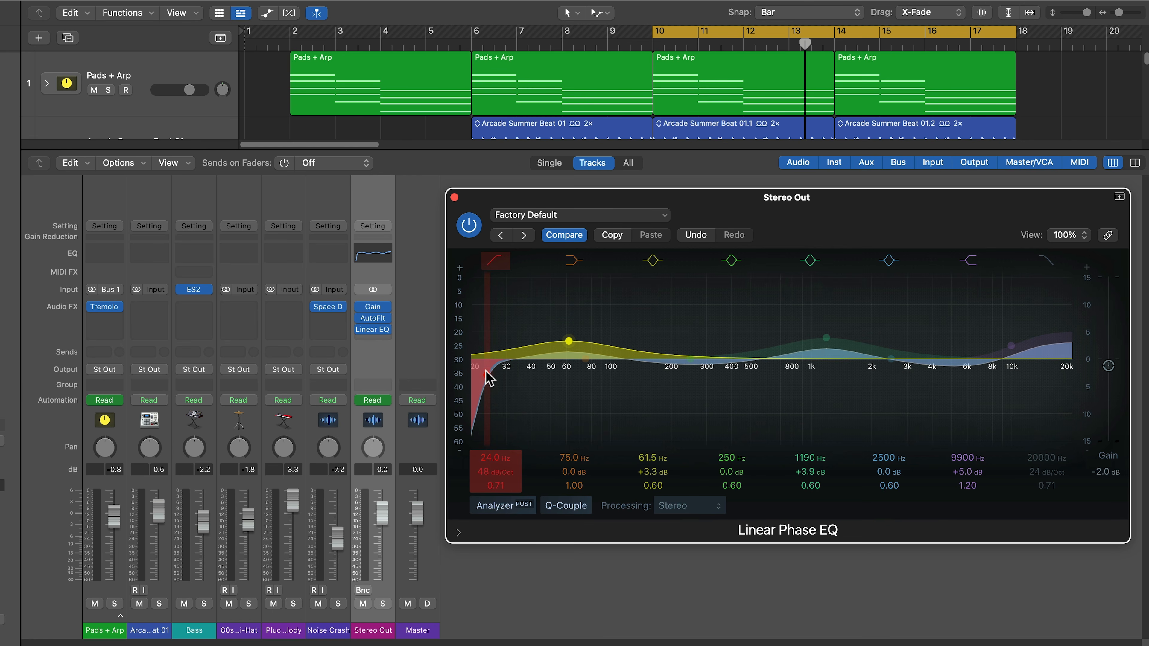
- Retune boosts to 58.5 Hz +4.9 dB, 1150 Hz +3.9 dB and 8200 Hz shelf, comparing via bypass
{"action": "key", "text": "space"}
{"action": "left_click_drag", "start_coordinate": [570, 341], "coordinate": [570, 336]}
{"action": "mouse_move", "coordinate": [828, 338]}
{"action": "left_mouse_down"}
{"action": "mouse_move", "coordinate": [875, 345]}
{"action": "mouse_move", "coordinate": [791, 335]}
{"action": "mouse_move", "coordinate": [830, 340]}
{"action": "left_mouse_up"}
{"action": "mouse_move", "coordinate": [1012, 346]}
{"action": "left_mouse_down"}
{"action": "mouse_move", "coordinate": [1001, 357]}
{"action": "mouse_move", "coordinate": [1008, 352]}
{"action": "mouse_move", "coordinate": [982, 339]}
{"action": "mouse_move", "coordinate": [995, 348]}
{"action": "left_mouse_up"}
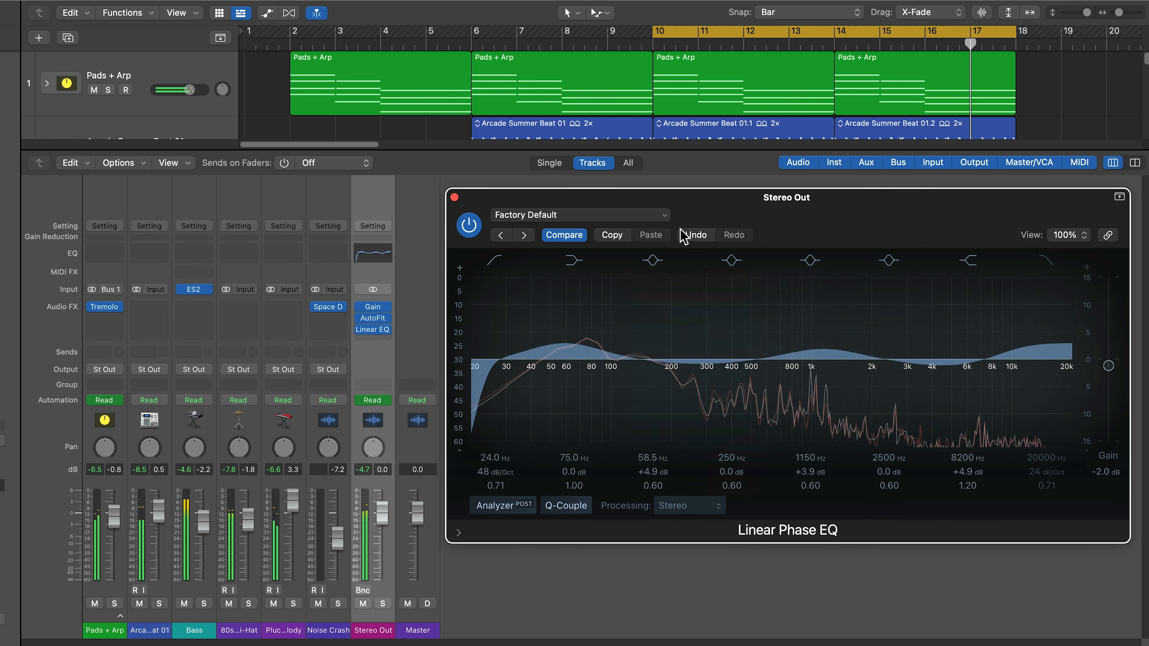
{"action": "left_click", "coordinate": [472, 229]}
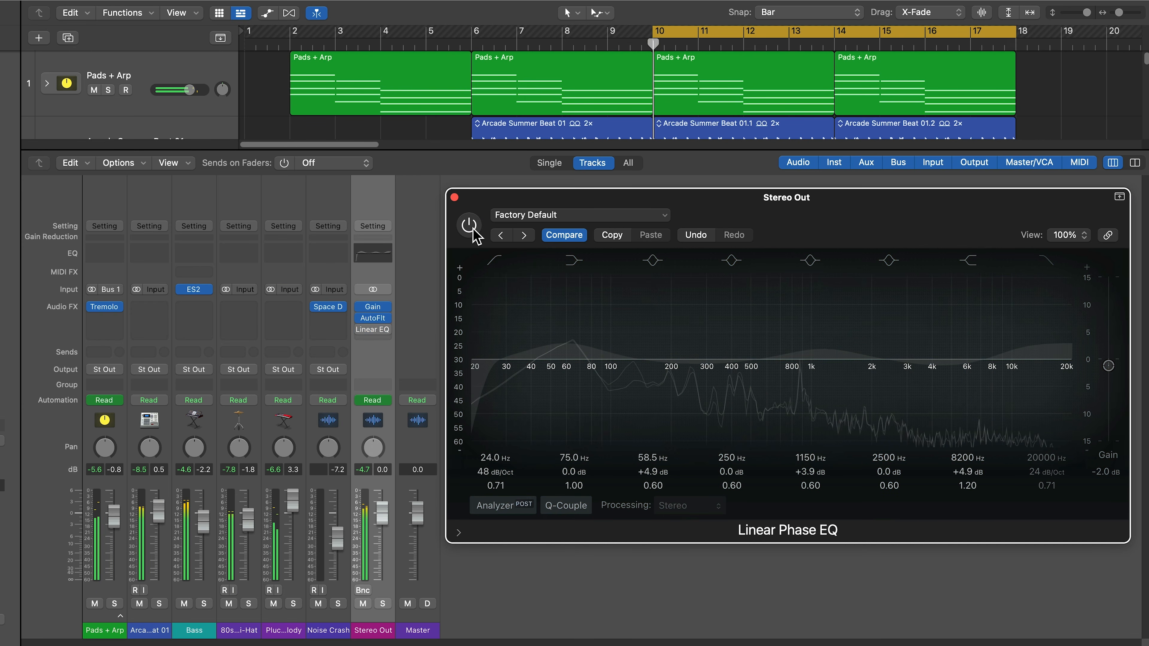
{"action": "left_click", "coordinate": [473, 229]}
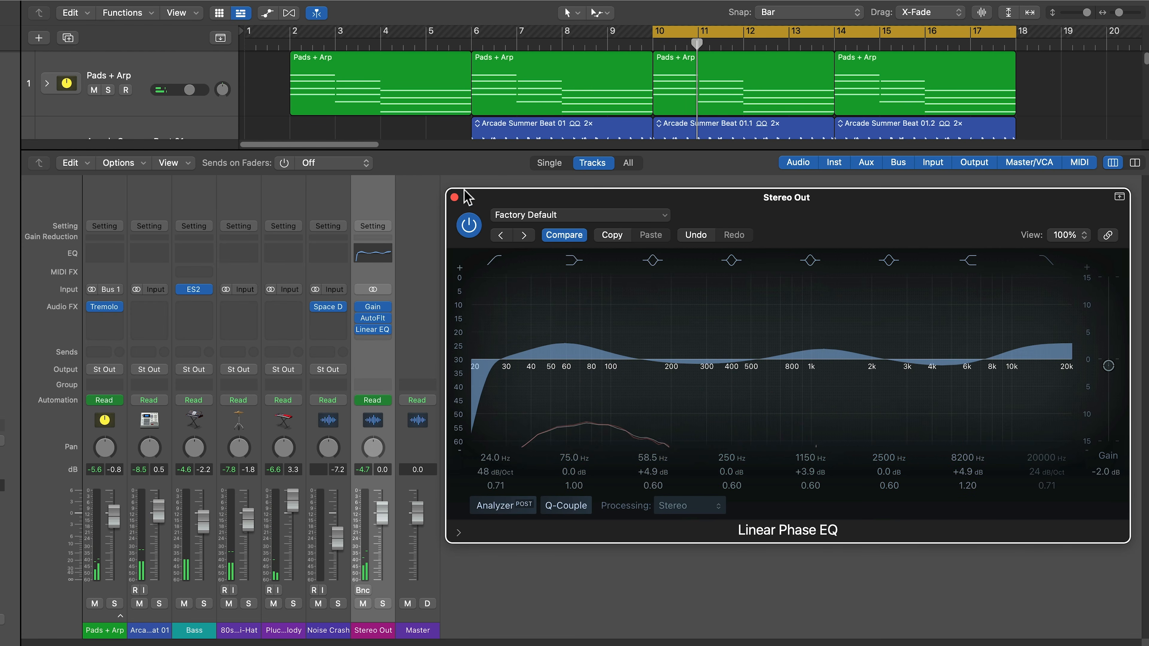
- Insert a stereo Compressor after the Linear Phase EQ and open its Factory Default window
{"action": "left_click", "coordinate": [455, 197]}
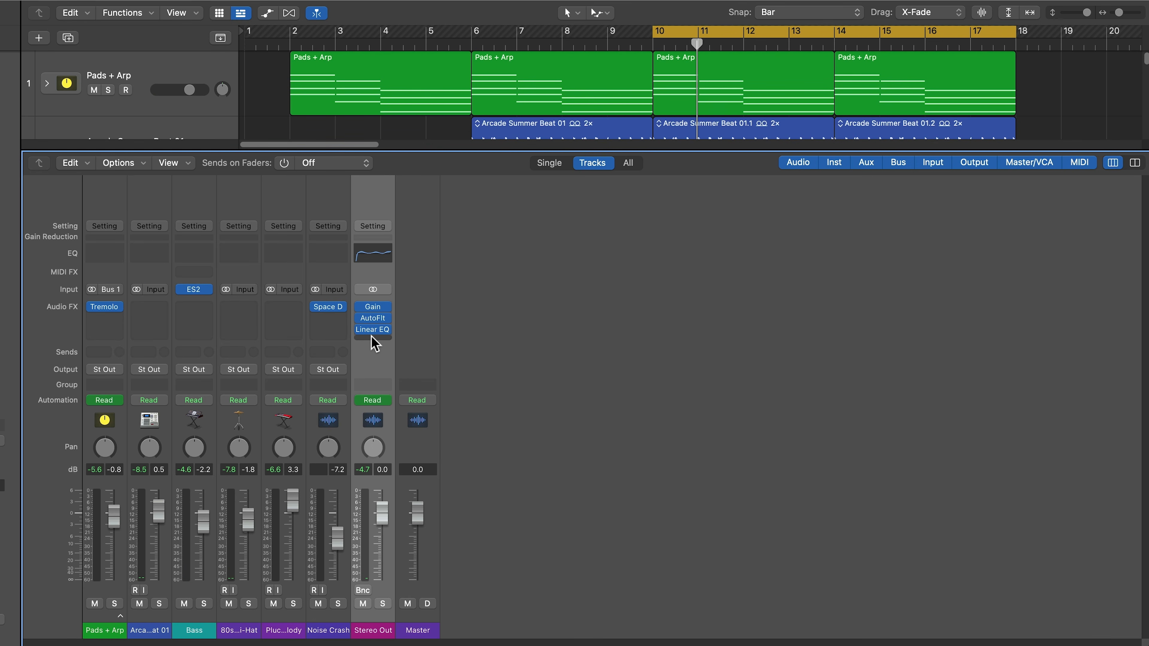
{"action": "left_click", "coordinate": [380, 340]}
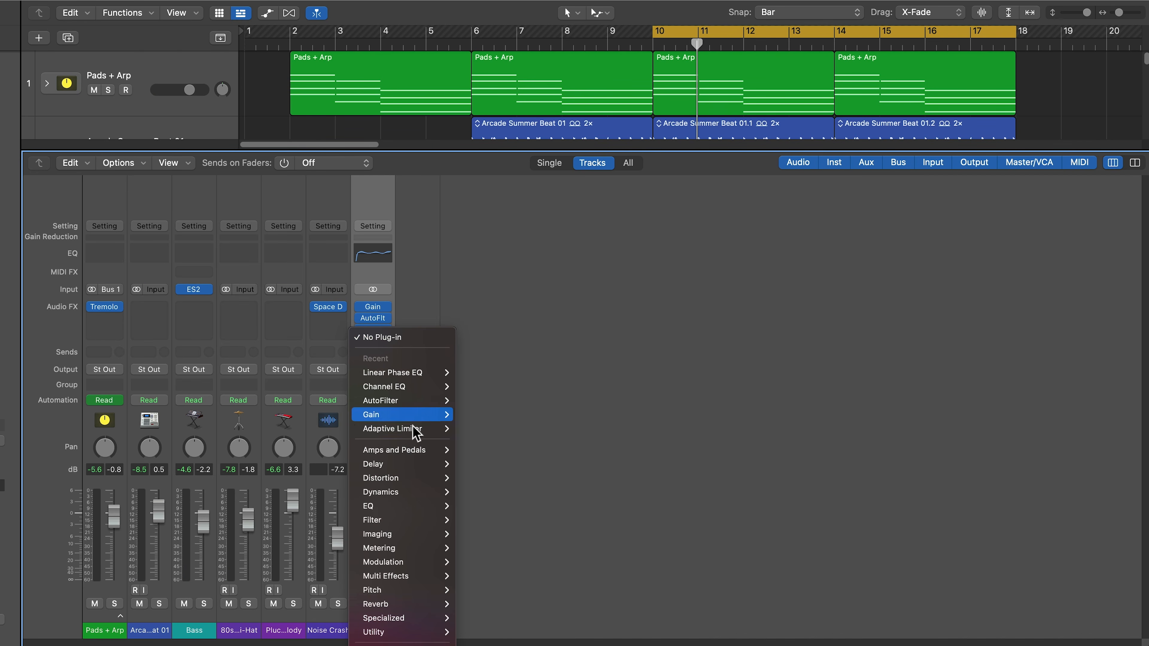
{"action": "mouse_move", "coordinate": [419, 492]}
{"action": "mouse_move", "coordinate": [491, 496]}
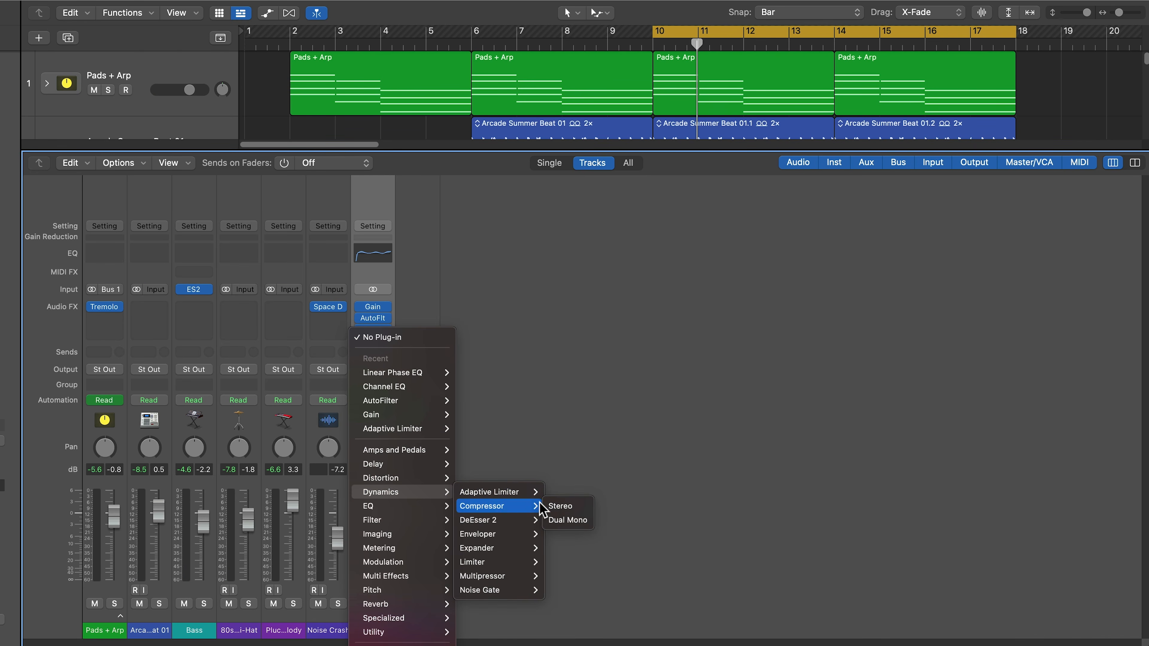
{"action": "left_click", "coordinate": [557, 505]}
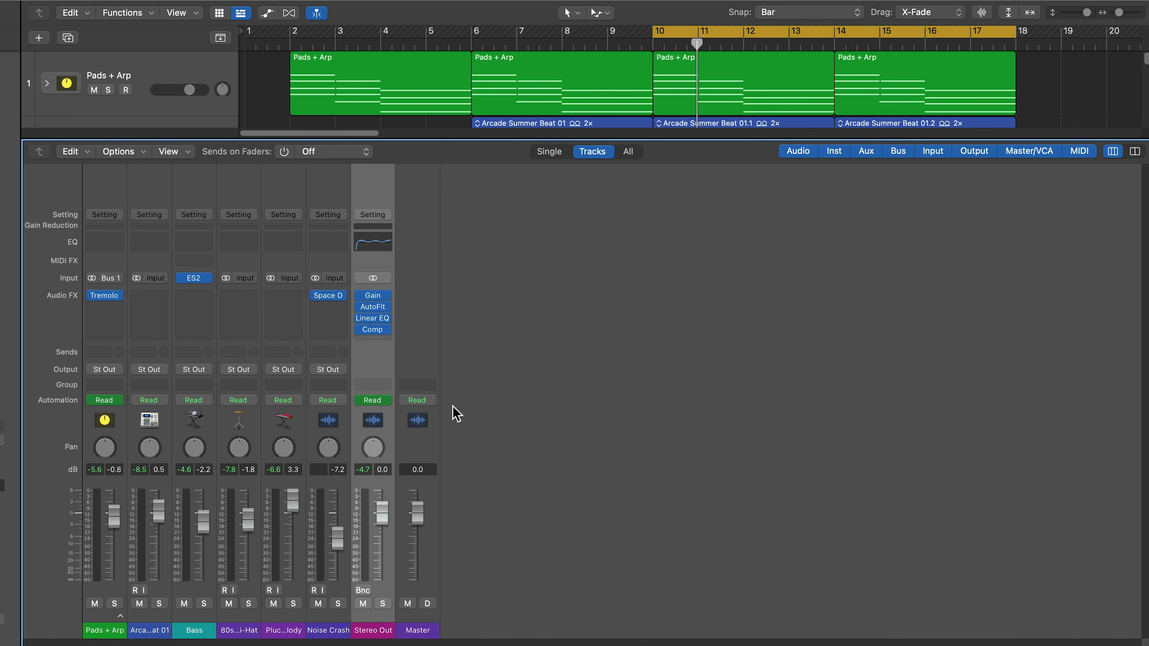
{"action": "left_click", "coordinate": [373, 330]}
{"action": "left_click_drag", "start_coordinate": [662, 132], "coordinate": [731, 128]}
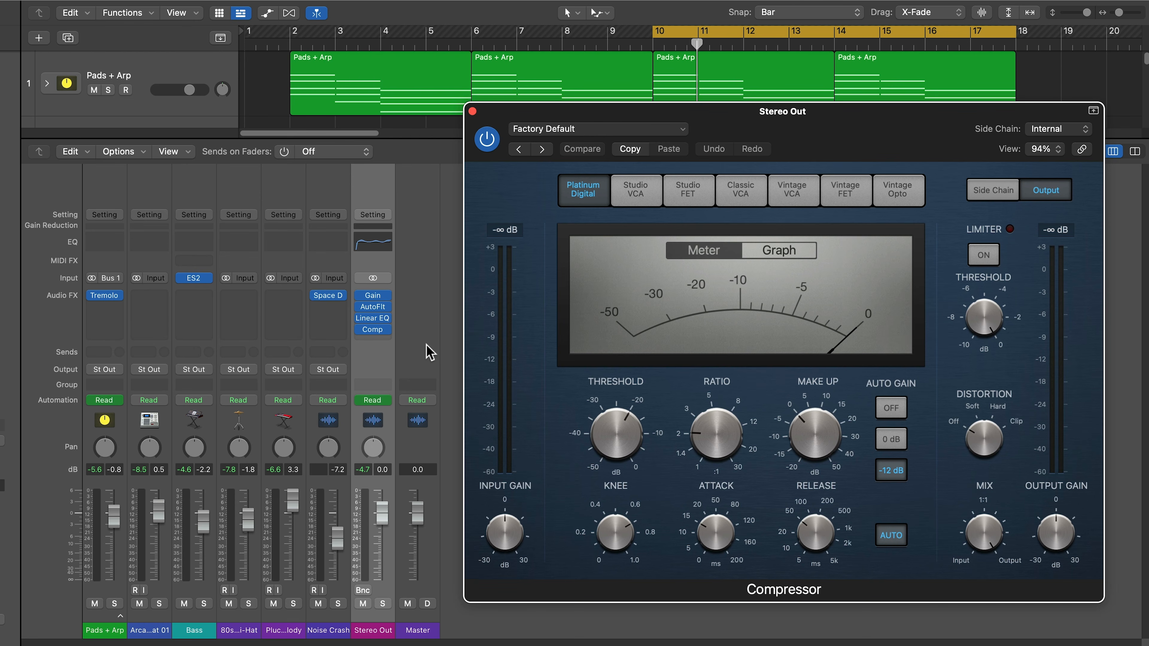
- Switch the Stereo Out compressor to Vintage VCA with Auto Gain off, and start playback
{"action": "left_click", "coordinate": [792, 192]}
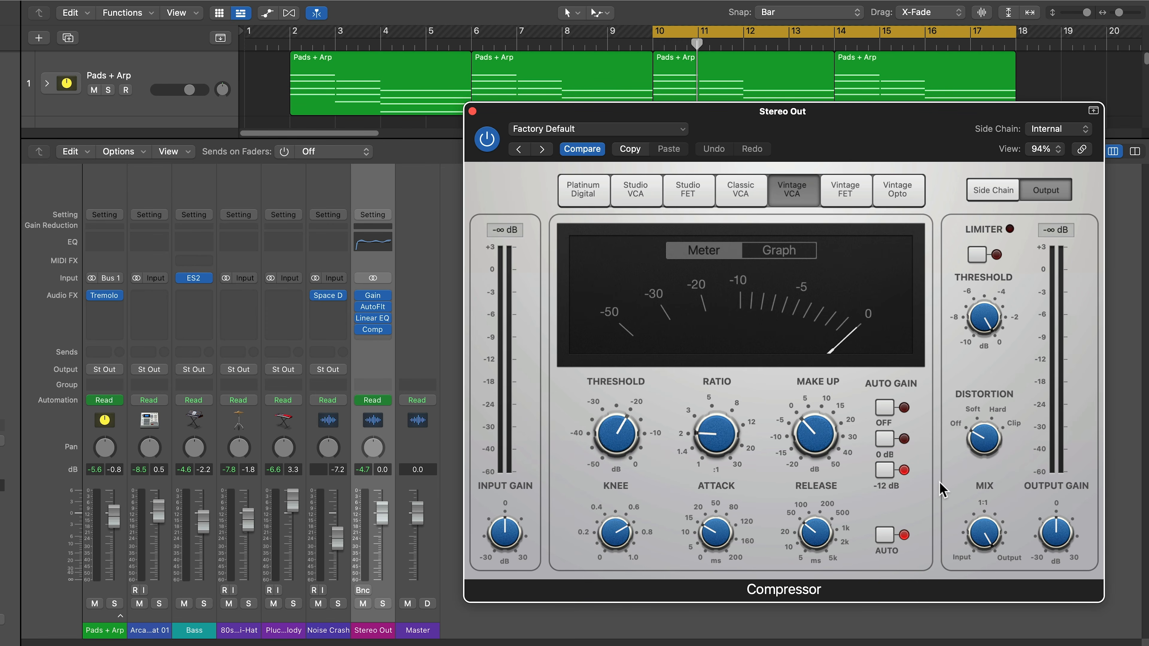
{"action": "left_click", "coordinate": [884, 409]}
{"action": "key", "text": "space"}
- Set threshold -22.5 dB, ratio 2.4:1, attack 41 ms, release 77 ms, knee 0.5, soft distortion, mix 66%, output -2.5 dB
{"action": "left_click_drag", "start_coordinate": [627, 431], "coordinate": [628, 434]}
{"action": "left_click_drag", "start_coordinate": [729, 437], "coordinate": [729, 430]}
{"action": "left_click_drag", "start_coordinate": [724, 540], "coordinate": [723, 510]}
{"action": "left_click_drag", "start_coordinate": [815, 532], "coordinate": [815, 523]}
{"action": "left_click_drag", "start_coordinate": [647, 538], "coordinate": [647, 550]}
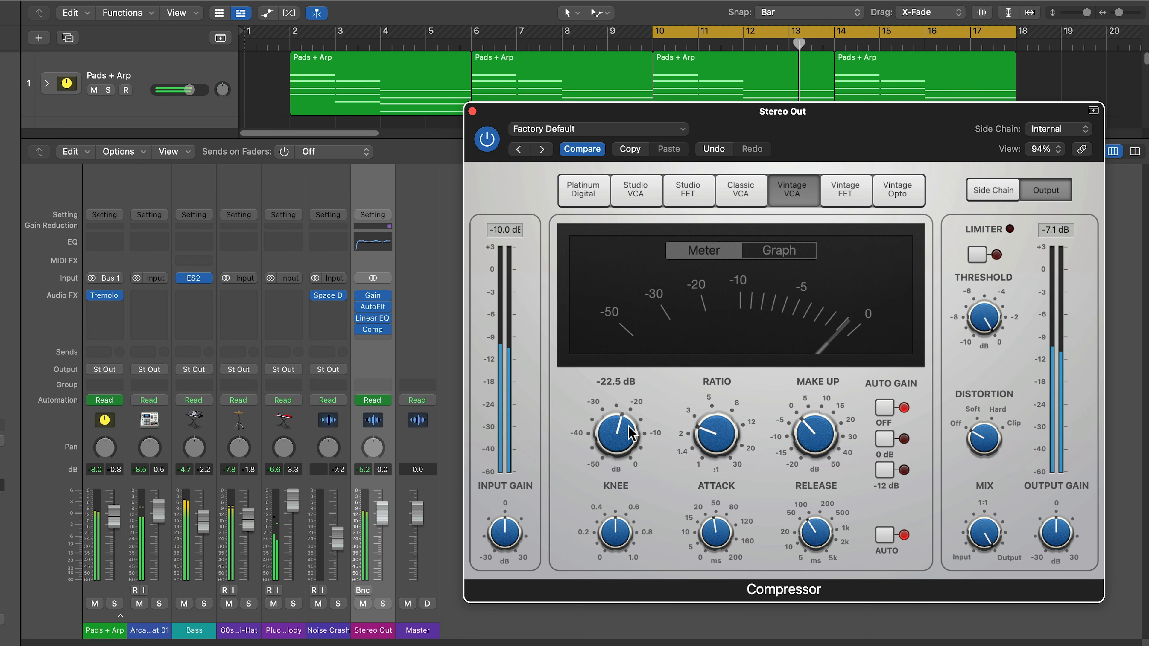
{"action": "left_click_drag", "start_coordinate": [982, 447], "coordinate": [982, 443]}
{"action": "left_click_drag", "start_coordinate": [982, 527], "coordinate": [984, 591]}
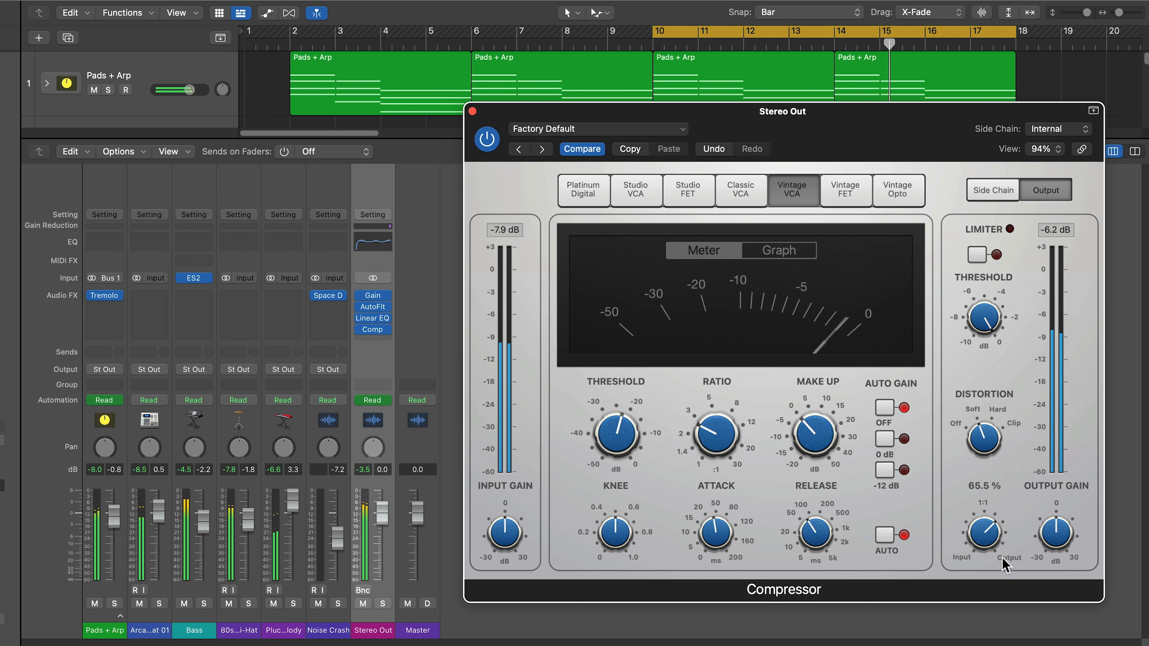
{"action": "left_click_drag", "start_coordinate": [1066, 538], "coordinate": [1066, 541]}
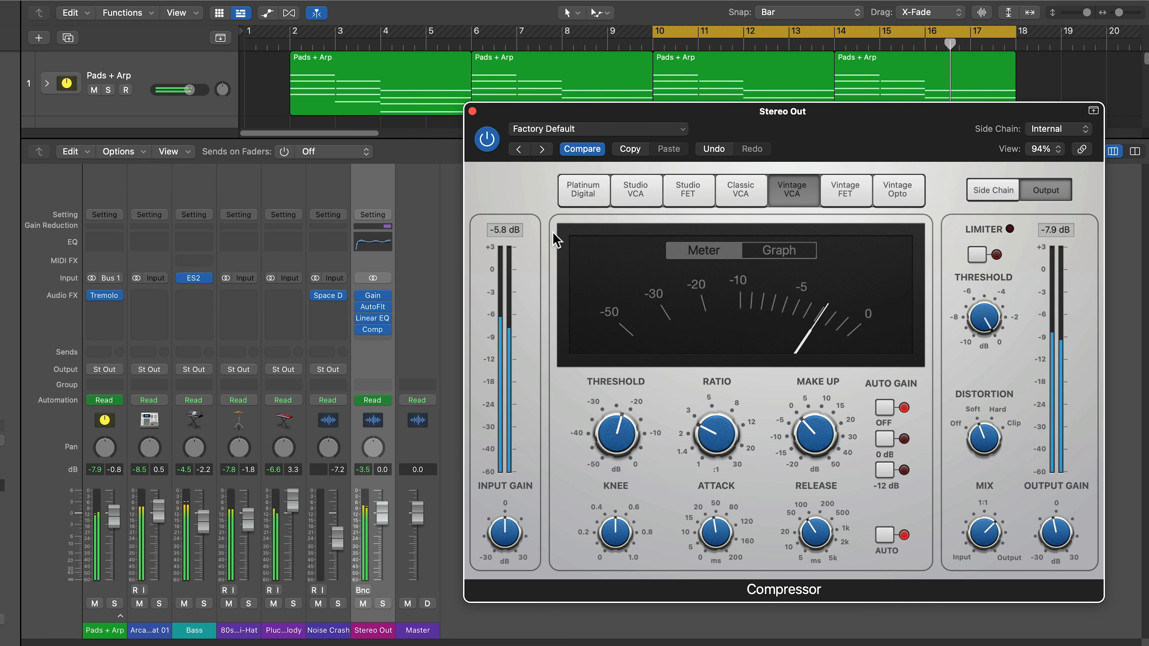
- A/B the compressor by bypassing and re-enabling it, and raise its mix to 85%
{"action": "left_click", "coordinate": [486, 139]}
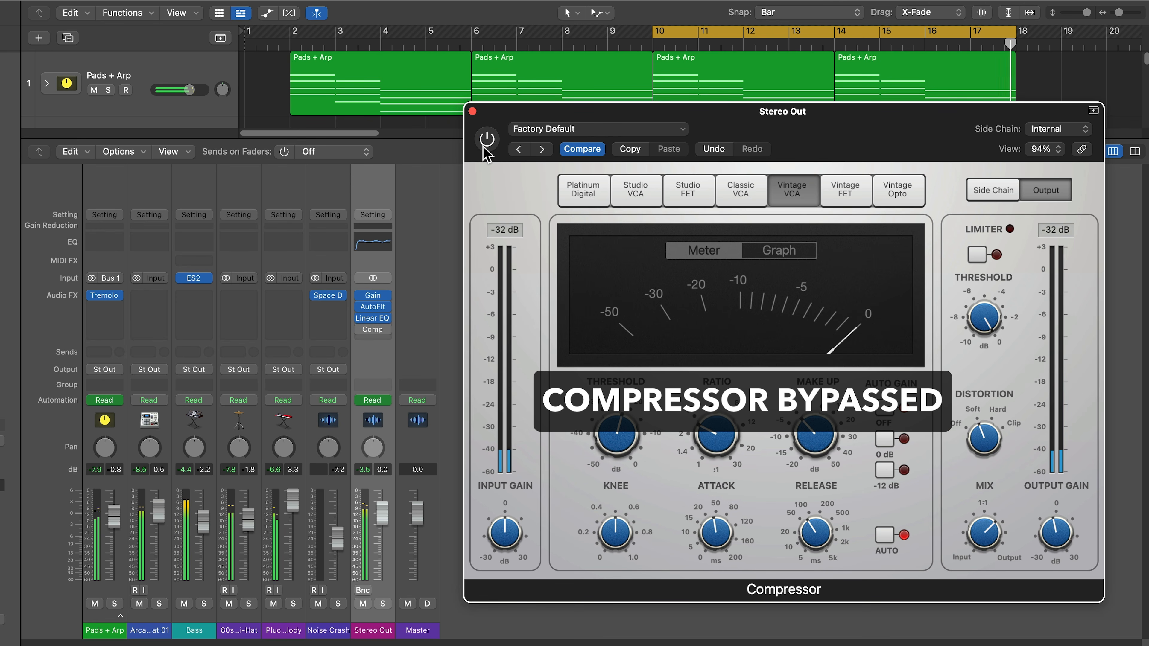
{"action": "left_click", "coordinate": [485, 147]}
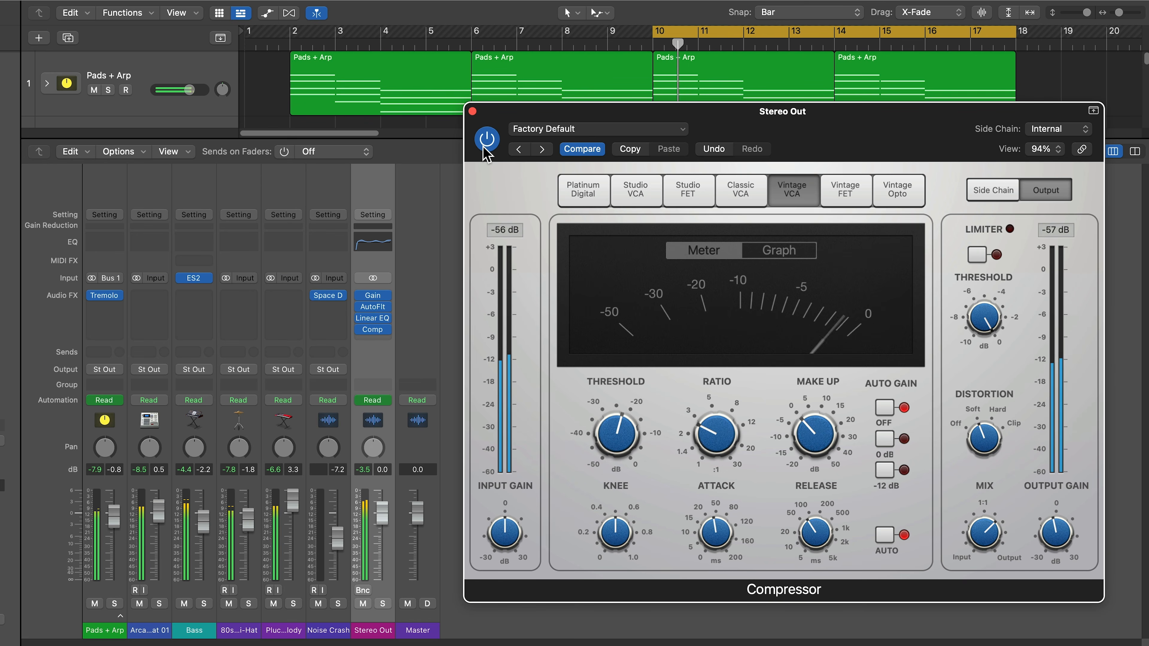
{"action": "left_click_drag", "start_coordinate": [982, 526], "coordinate": [979, 480]}
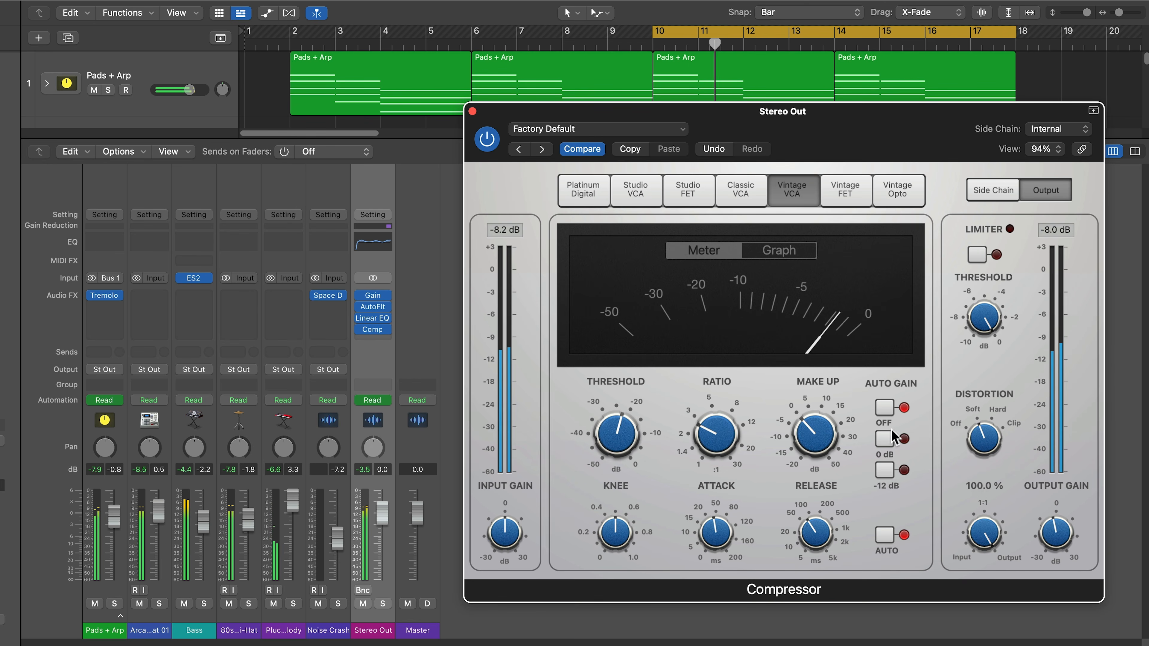
{"action": "left_click", "coordinate": [487, 139]}
{"action": "left_click", "coordinate": [487, 140]}
- Raise the compressor make-up gain to 6 dB and A/B it bypassed during playback from bar 10
{"action": "mouse_move", "coordinate": [623, 450]}
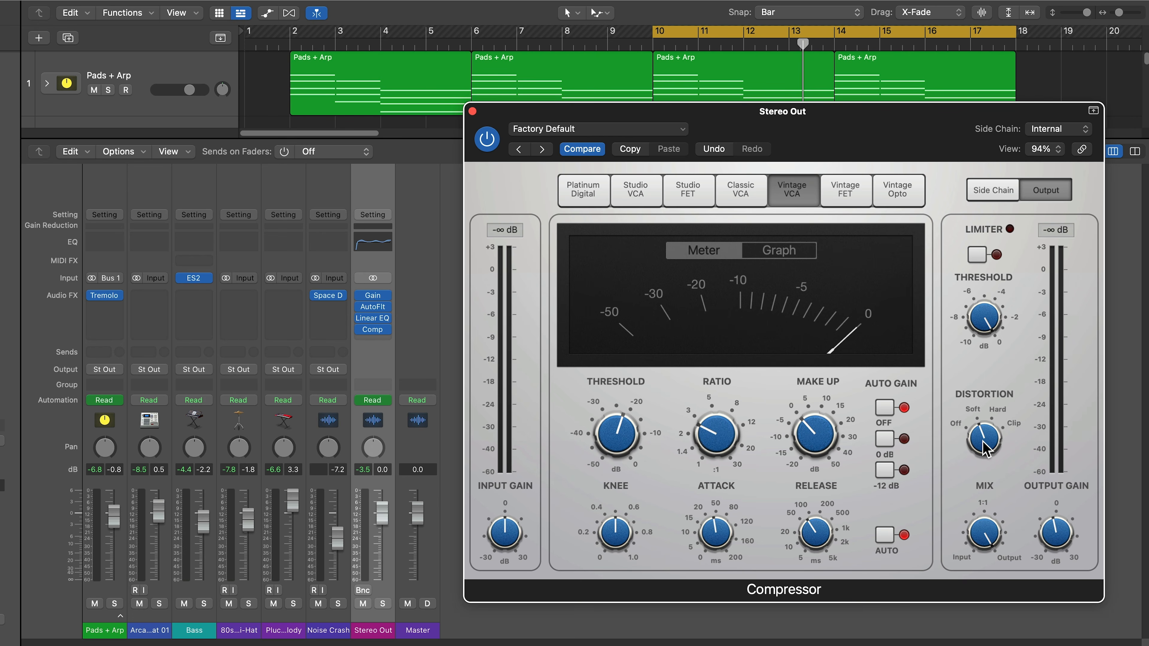
{"action": "left_click_drag", "start_coordinate": [825, 459], "coordinate": [813, 434]}
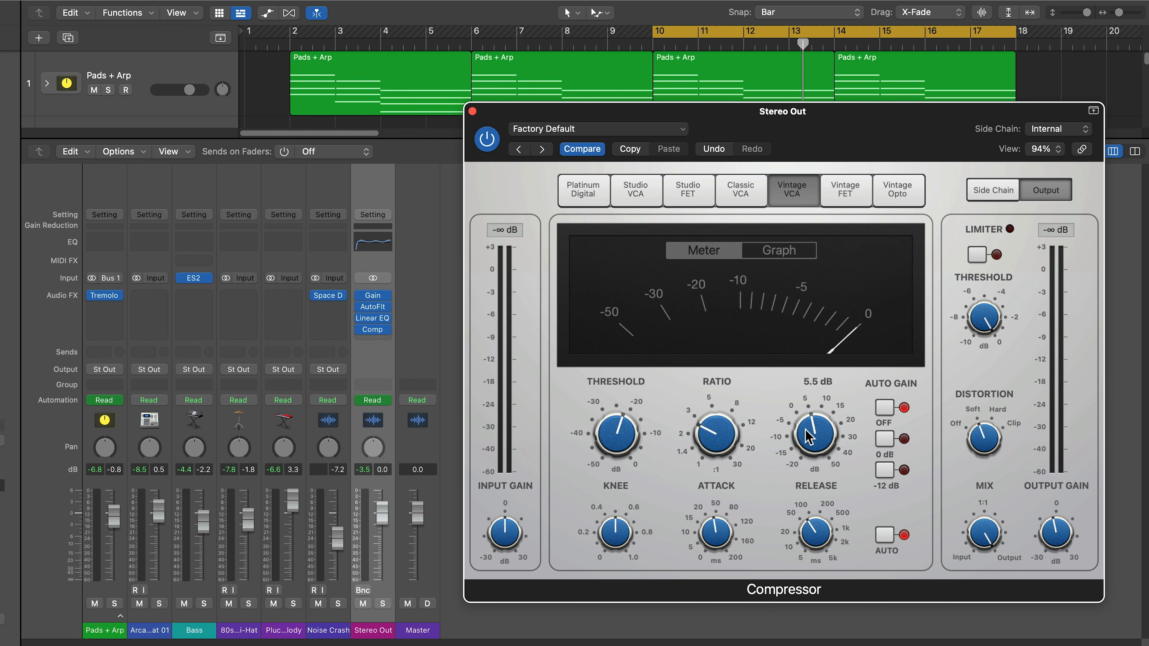
{"action": "left_click", "coordinate": [487, 148]}
{"action": "left_click", "coordinate": [487, 148]}
{"action": "left_click", "coordinate": [488, 142]}
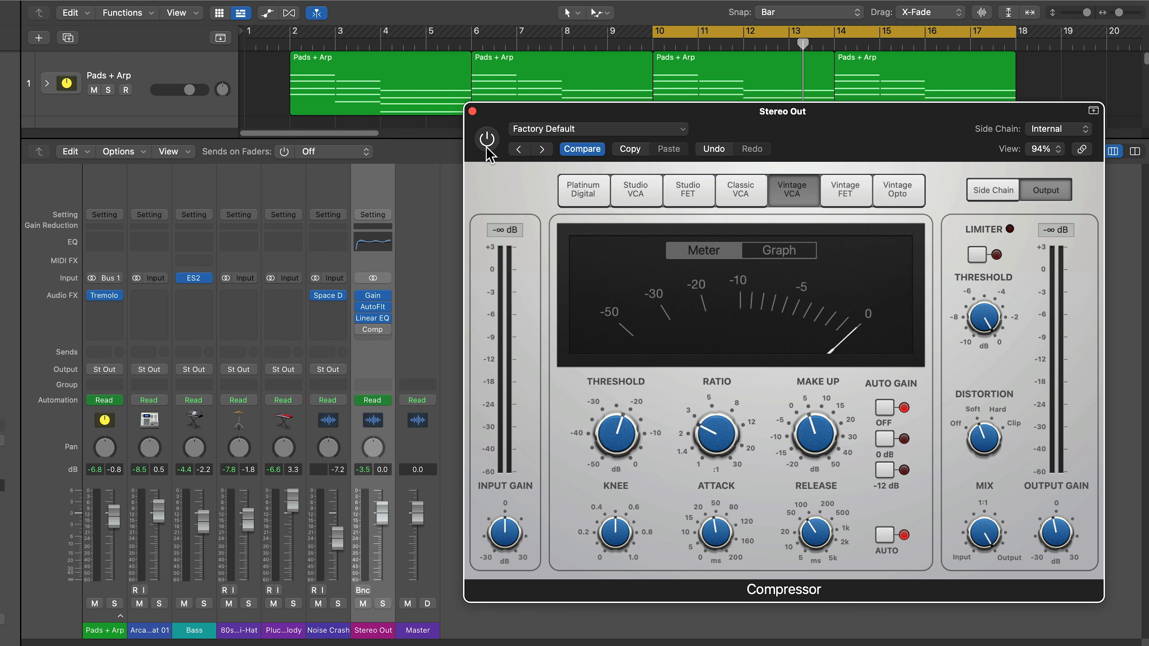
{"action": "left_click", "coordinate": [489, 151]}
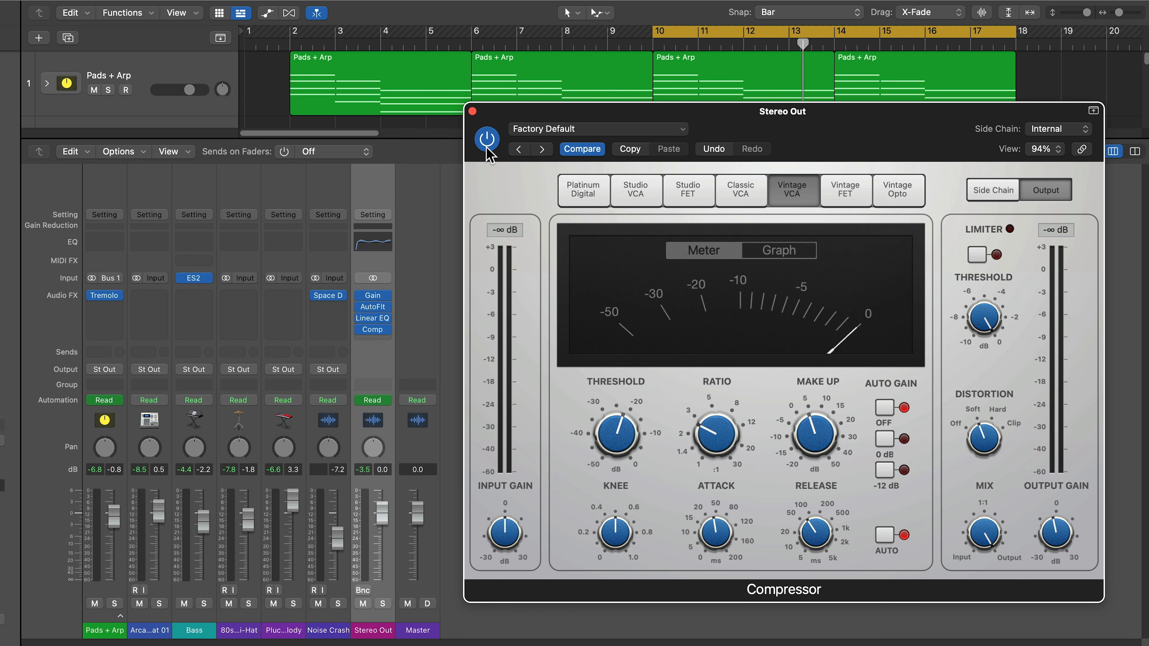
{"action": "key", "text": "space"}
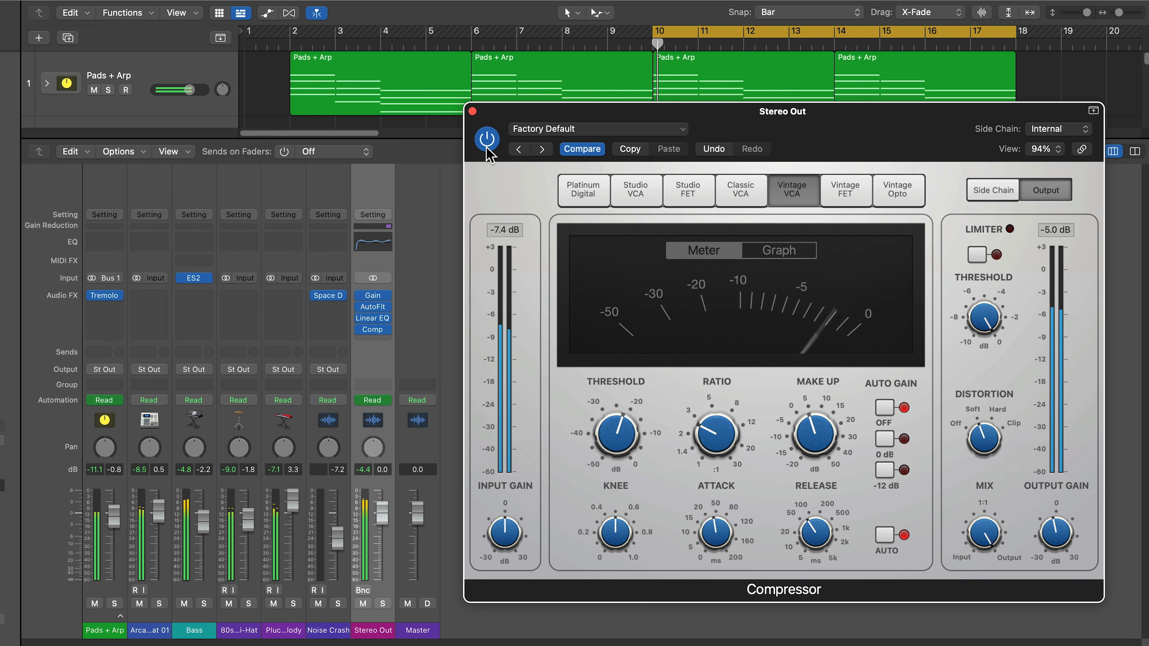
{"action": "left_click", "coordinate": [487, 144]}
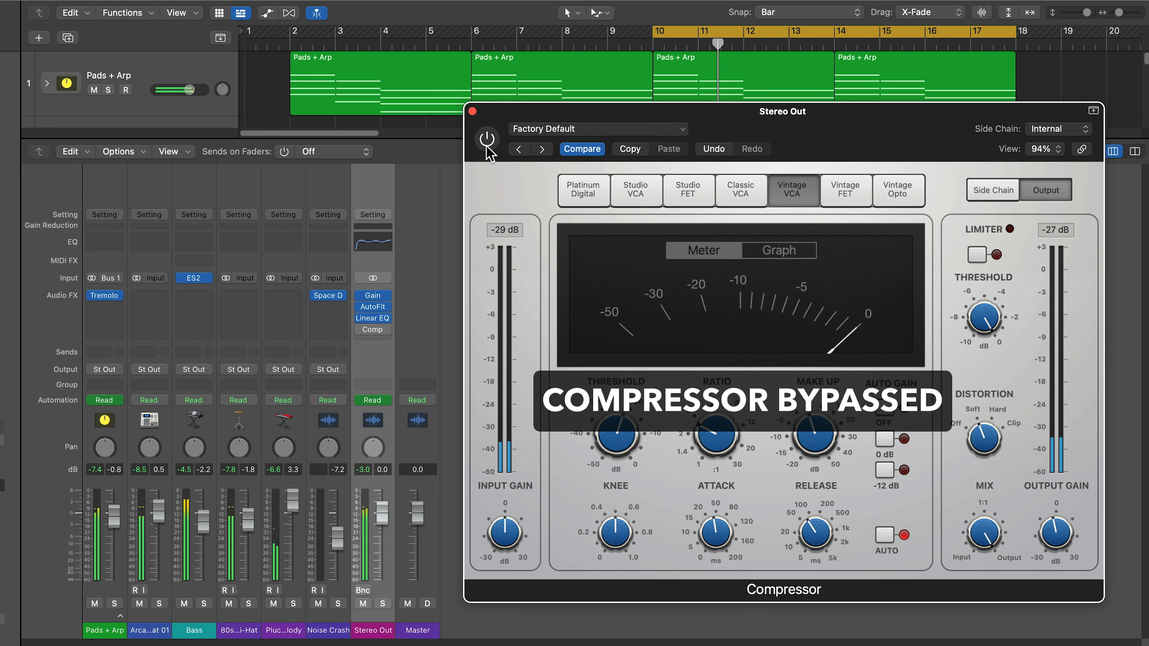
{"action": "left_click", "coordinate": [487, 144]}
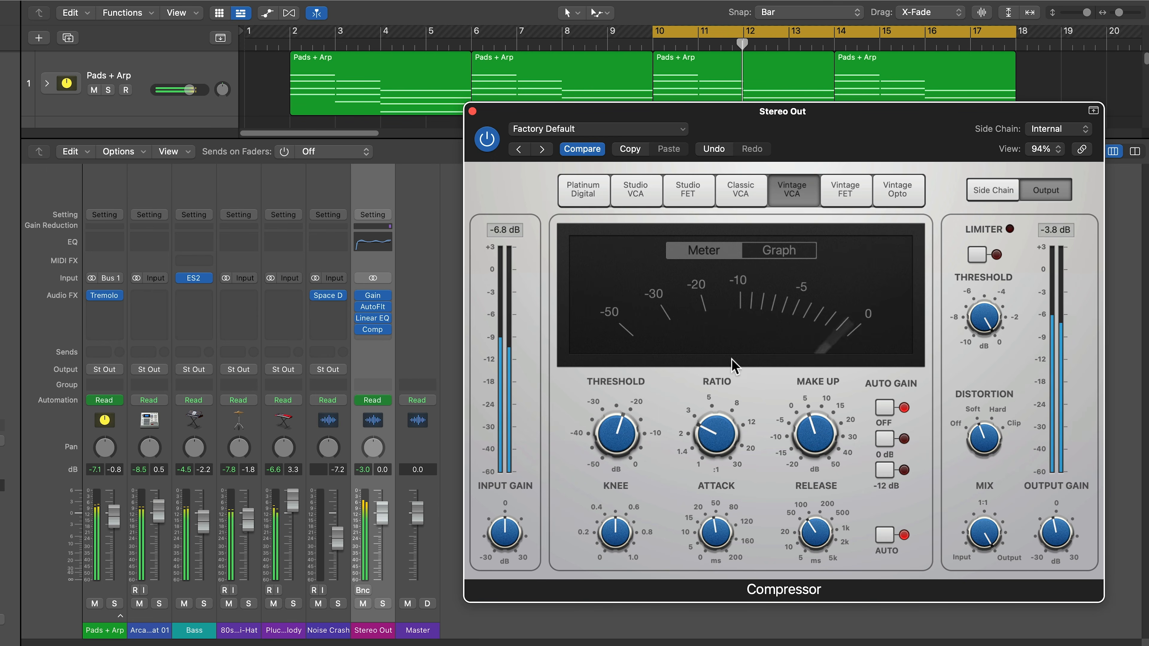
- Return the compressor make-up gain to 0 dB and compare it bypassed versus active
{"action": "mouse_move", "coordinate": [808, 444]}
{"action": "left_click_drag", "start_coordinate": [808, 443], "coordinate": [809, 459]}
{"action": "mouse_move", "coordinate": [779, 469]}
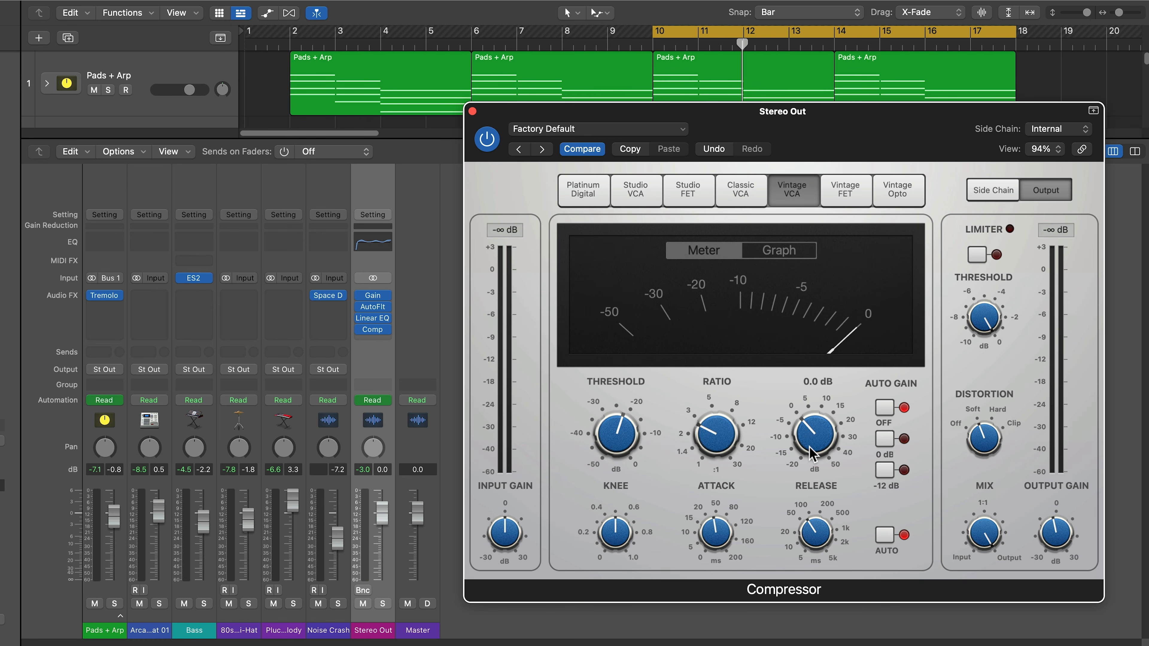
{"action": "left_click", "coordinate": [485, 140]}
{"action": "left_click", "coordinate": [484, 139]}
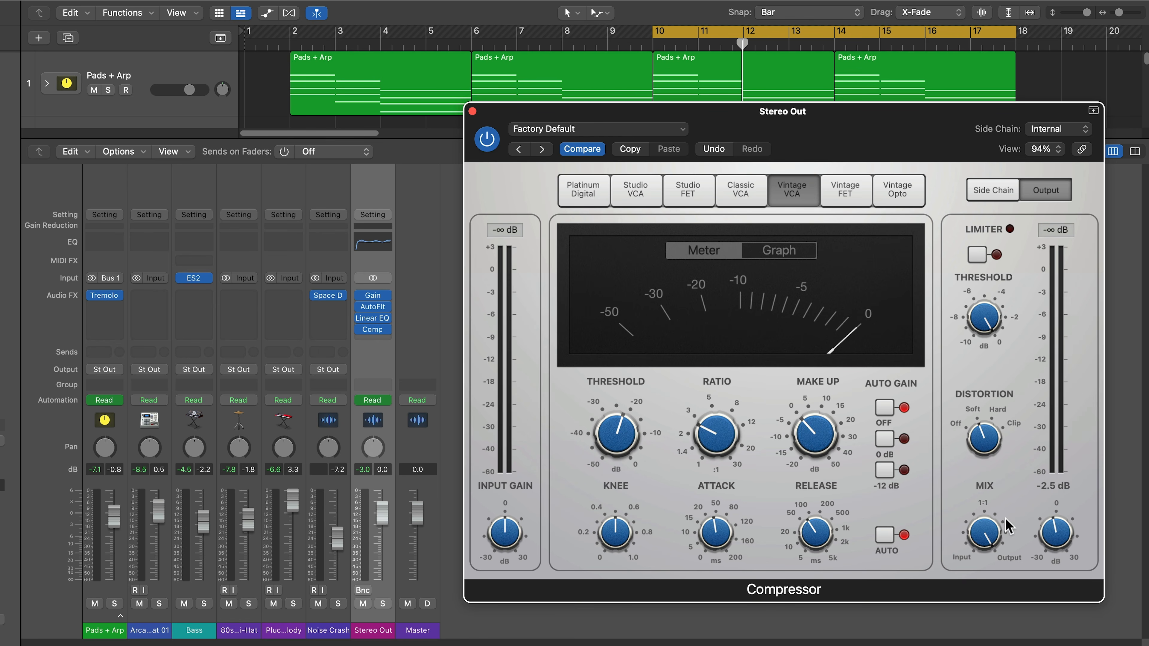
- Play from bar 10, A/B the compressor bypass while listening, then stop playback
{"action": "mouse_move", "coordinate": [1066, 536]}
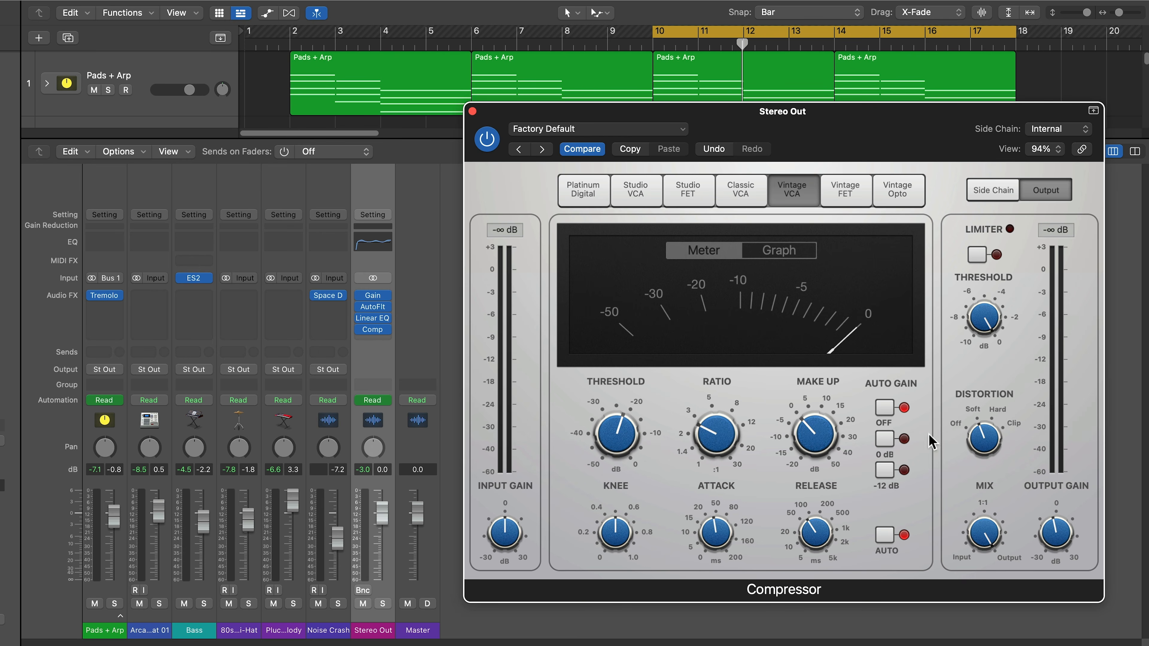
{"action": "key", "text": "space"}
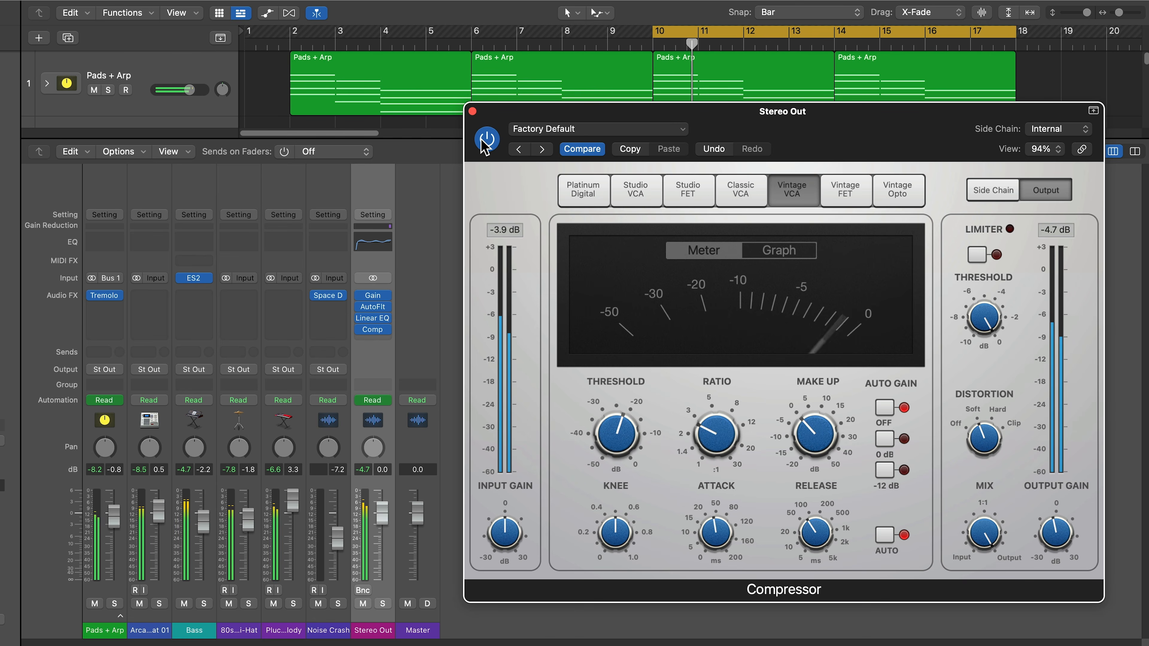
{"action": "left_click", "coordinate": [487, 139]}
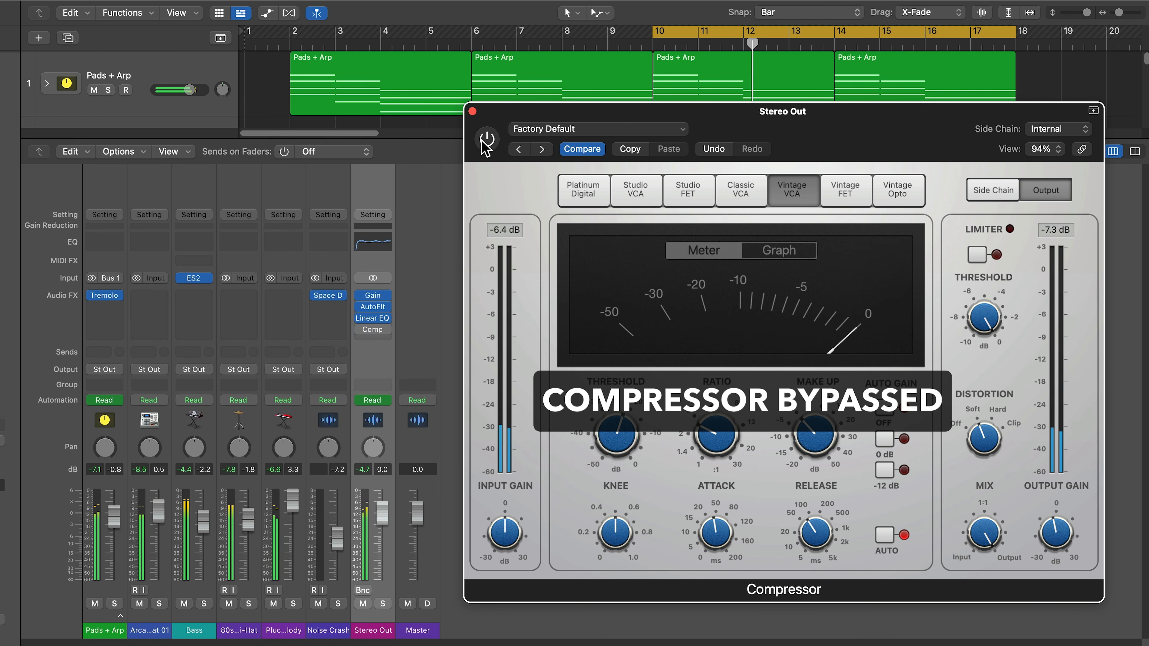
{"action": "left_click", "coordinate": [487, 139]}
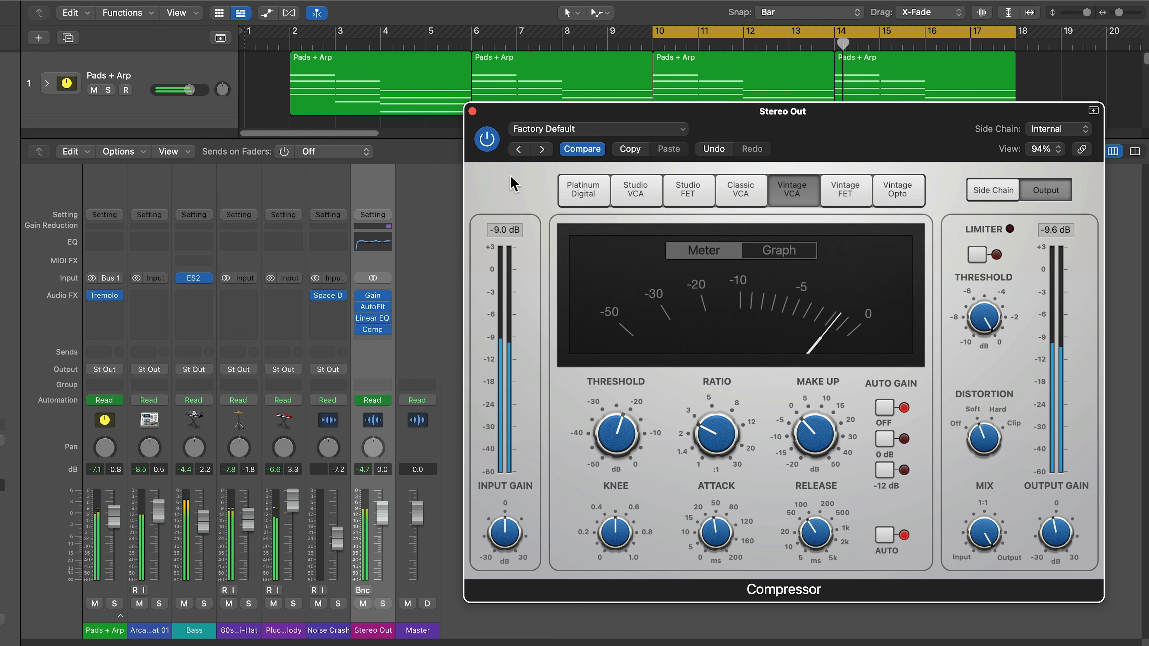
{"action": "key", "text": "space"}
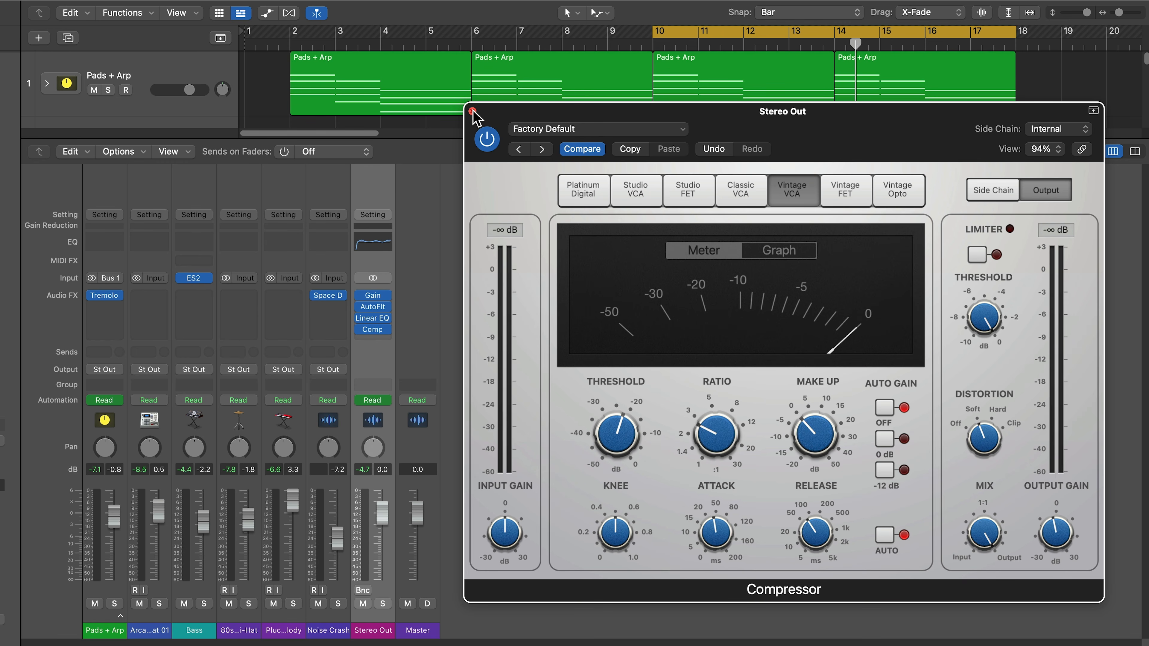
- Close the Compressor window and set its Stereo Out slot to No Plug-in, removing it
{"action": "left_click", "coordinate": [473, 111]}
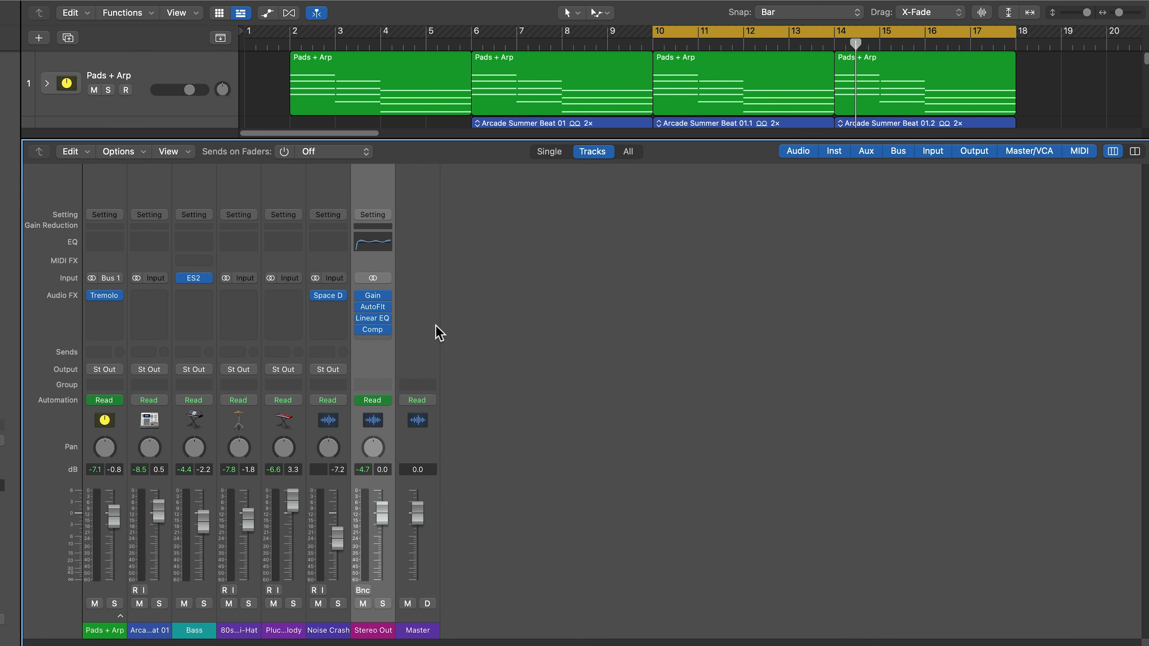
{"action": "left_click", "coordinate": [387, 331]}
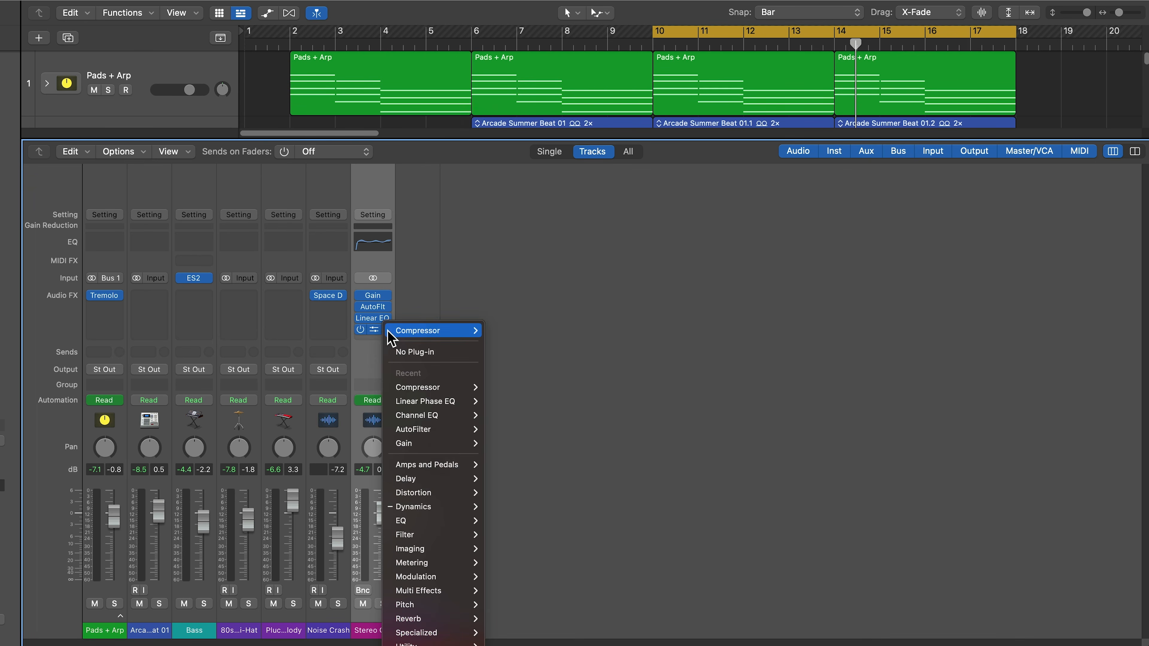
{"action": "left_click", "coordinate": [406, 352]}
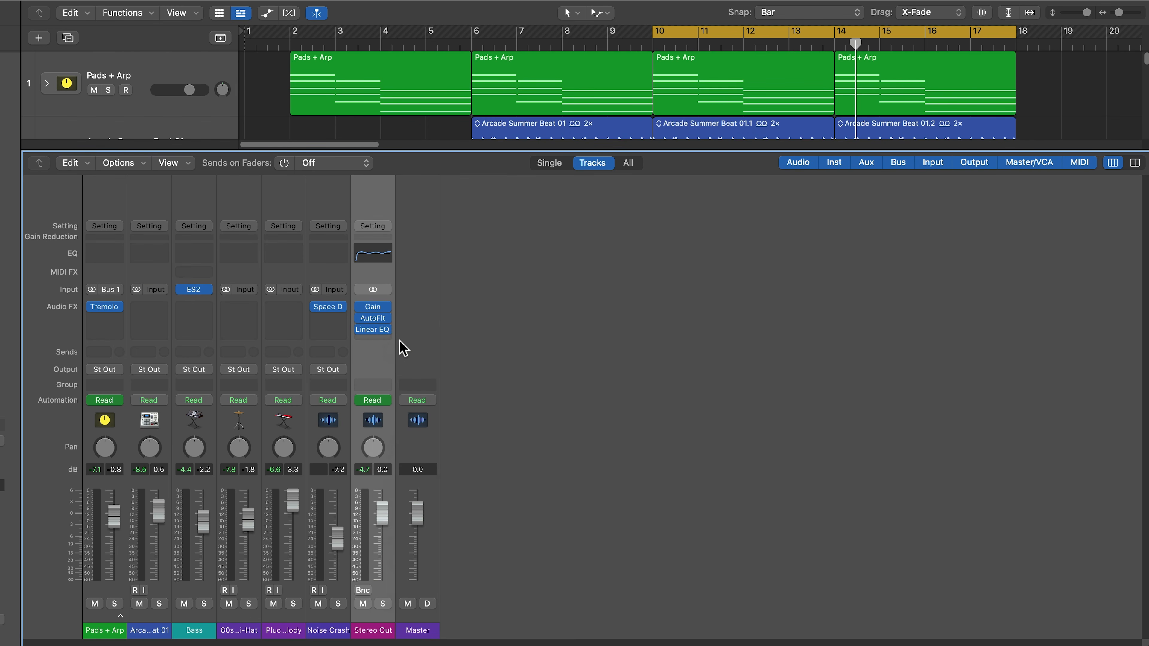
{"action": "left_click", "coordinate": [384, 338]}
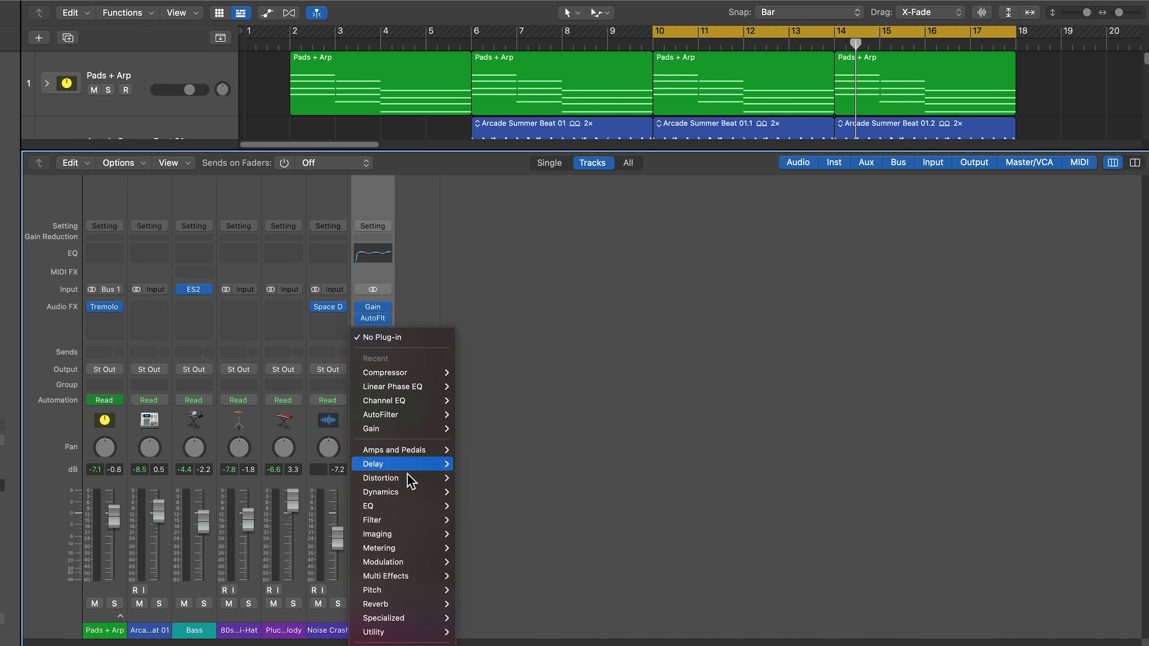
- Insert a stereo Adaptive Limiter after the Linear EQ on Stereo Out and move its window aside
{"action": "mouse_move", "coordinate": [407, 492]}
{"action": "mouse_move", "coordinate": [472, 492]}
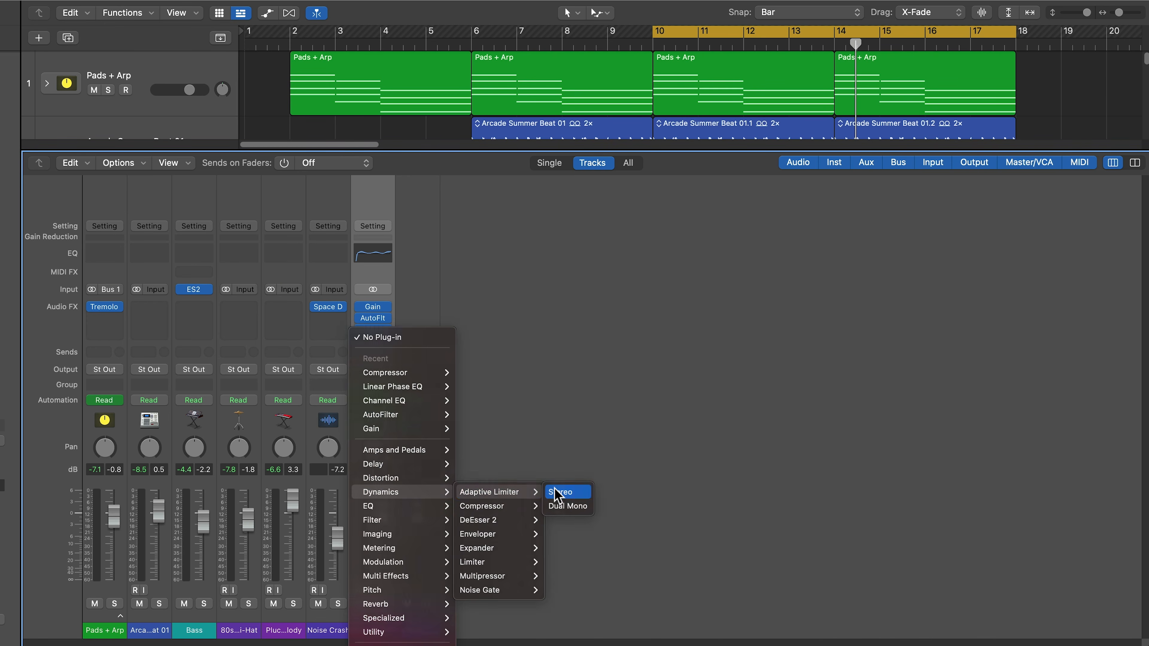
{"action": "left_click", "coordinate": [554, 490]}
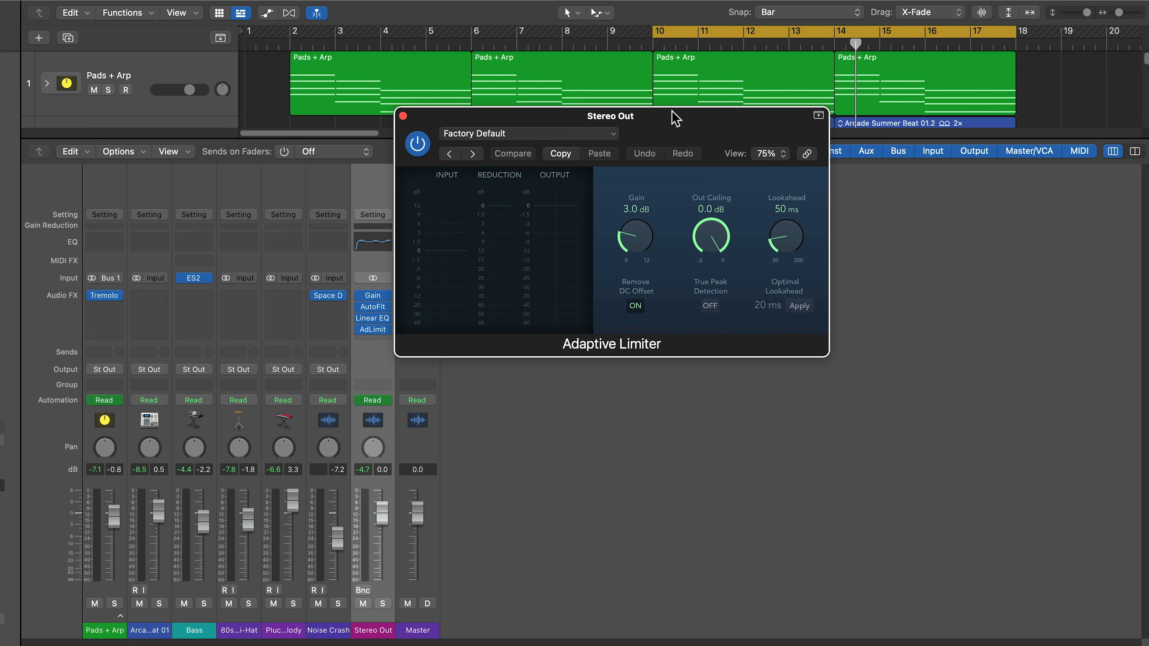
{"action": "left_click_drag", "start_coordinate": [680, 123], "coordinate": [754, 243]}
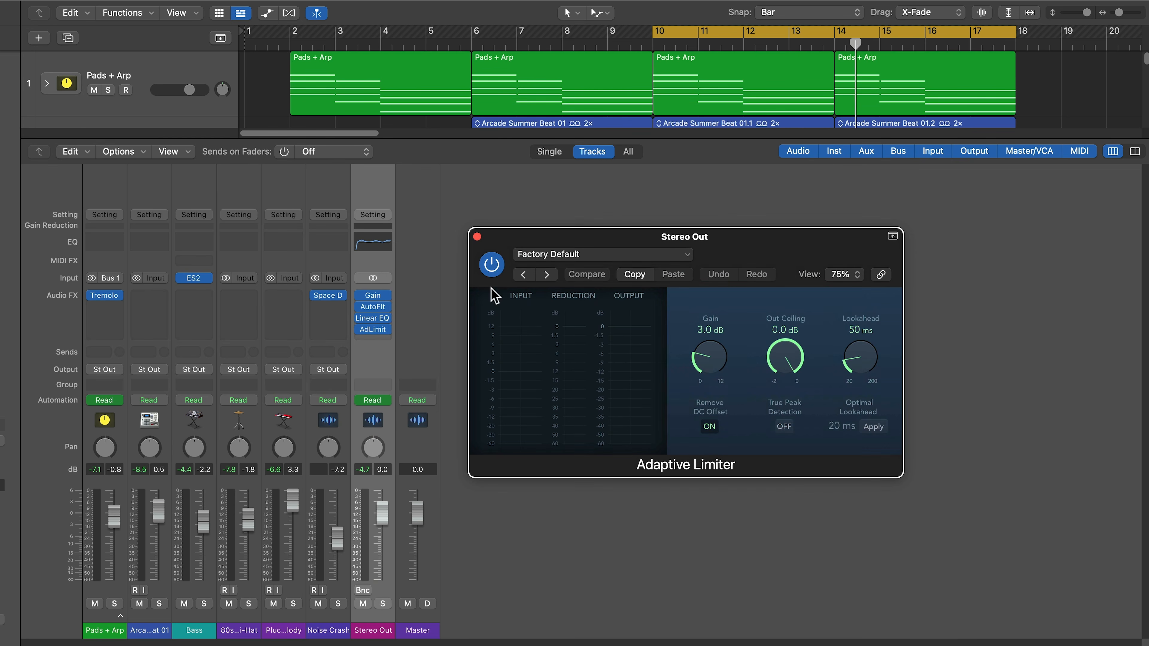
- Insert a Loudness Meter from Metering in the next slot and move its window aside
{"action": "left_click", "coordinate": [386, 340]}
{"action": "mouse_move", "coordinate": [376, 554]}
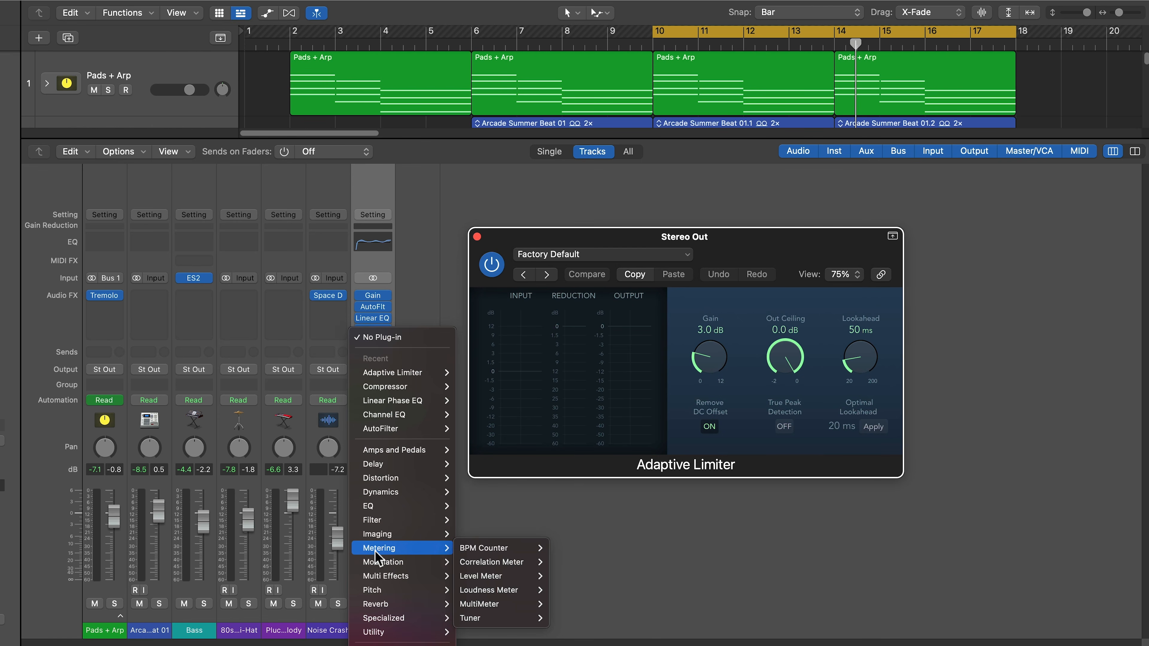
{"action": "left_click", "coordinate": [558, 590]}
{"action": "left_click_drag", "start_coordinate": [897, 186], "coordinate": [1049, 188]}
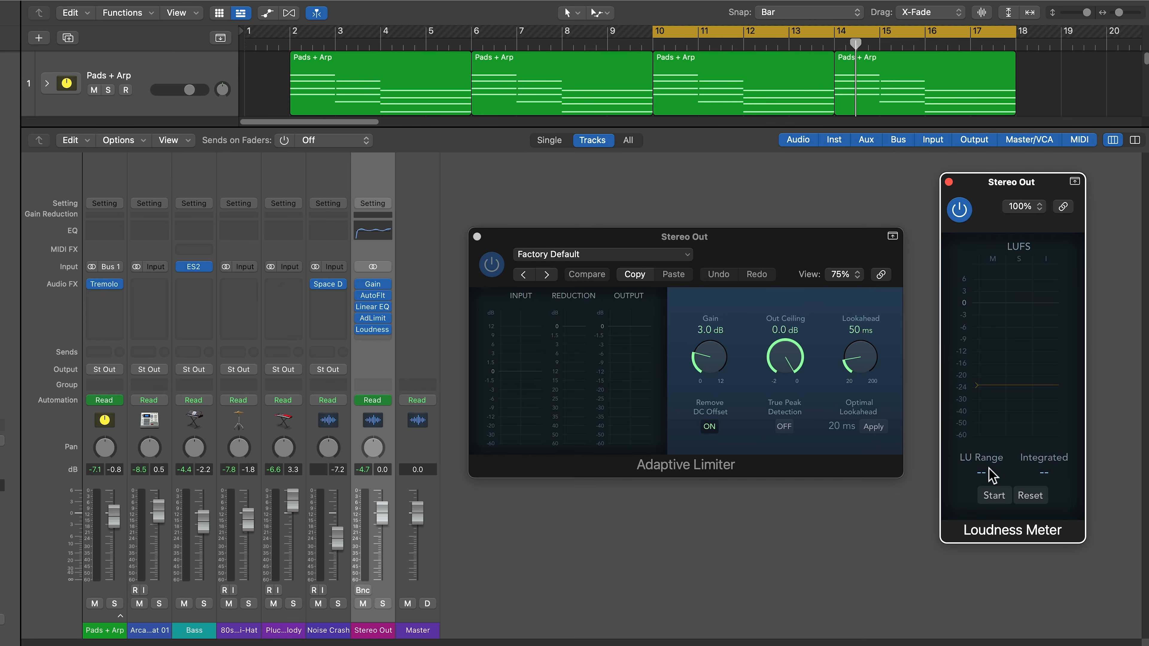
- Measure the Stereo Out mix with the Loudness Meter: -18.1 LUFS integrated, 4.8 LU range
{"action": "left_click", "coordinate": [493, 265]}
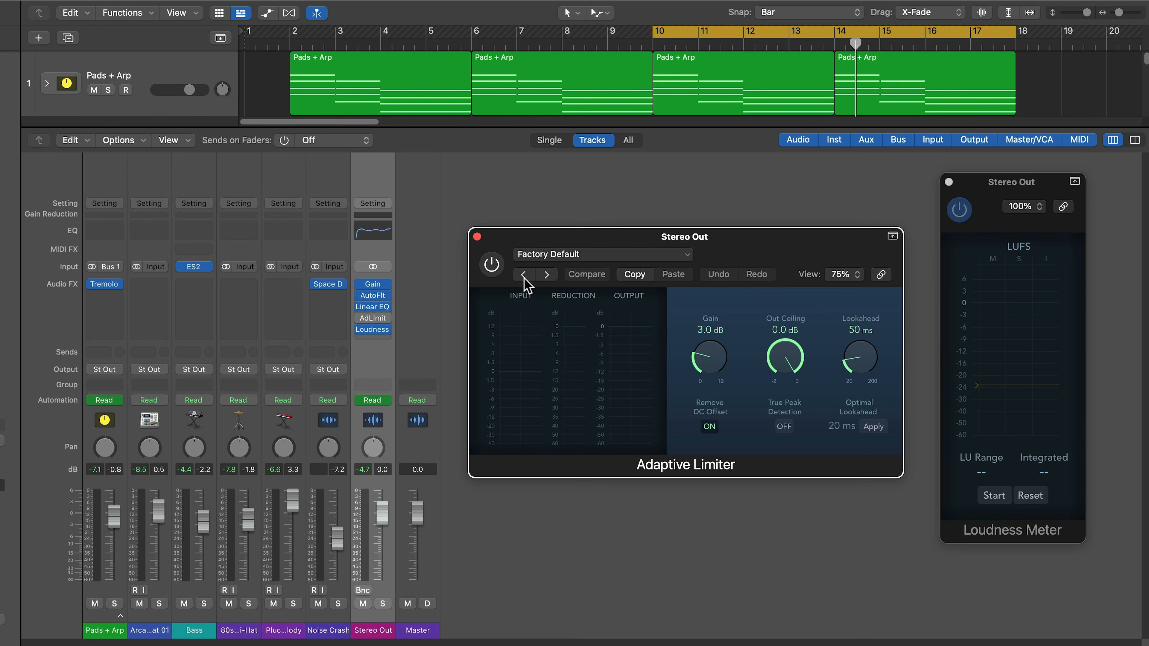
{"action": "left_click", "coordinate": [992, 217]}
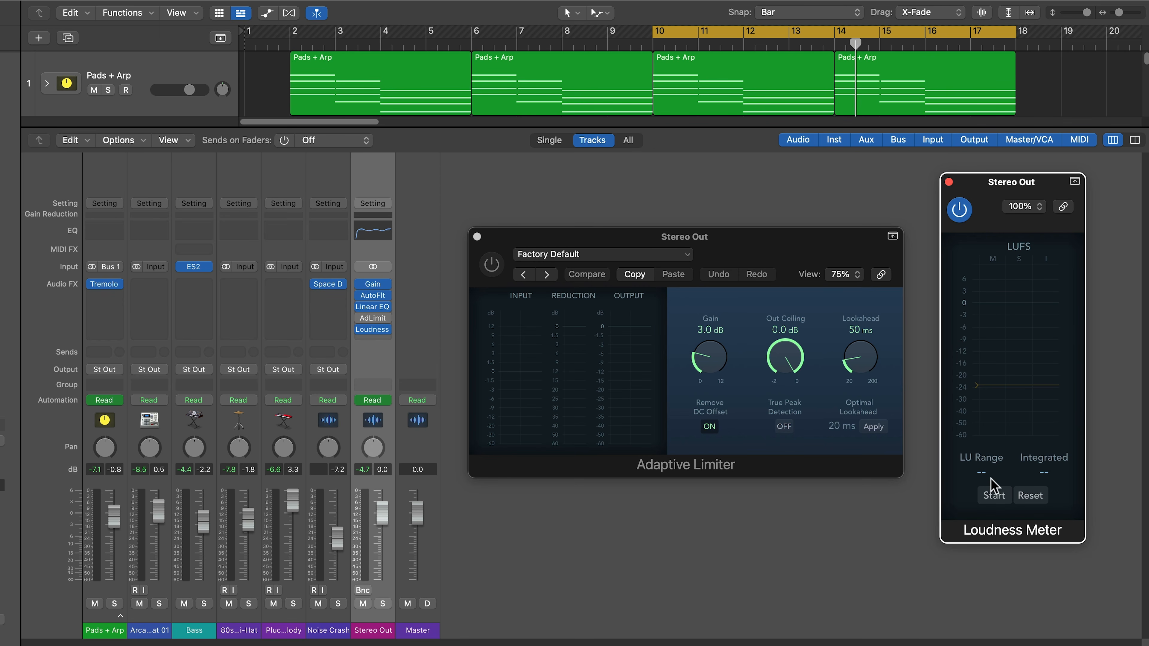
{"action": "left_click", "coordinate": [994, 496]}
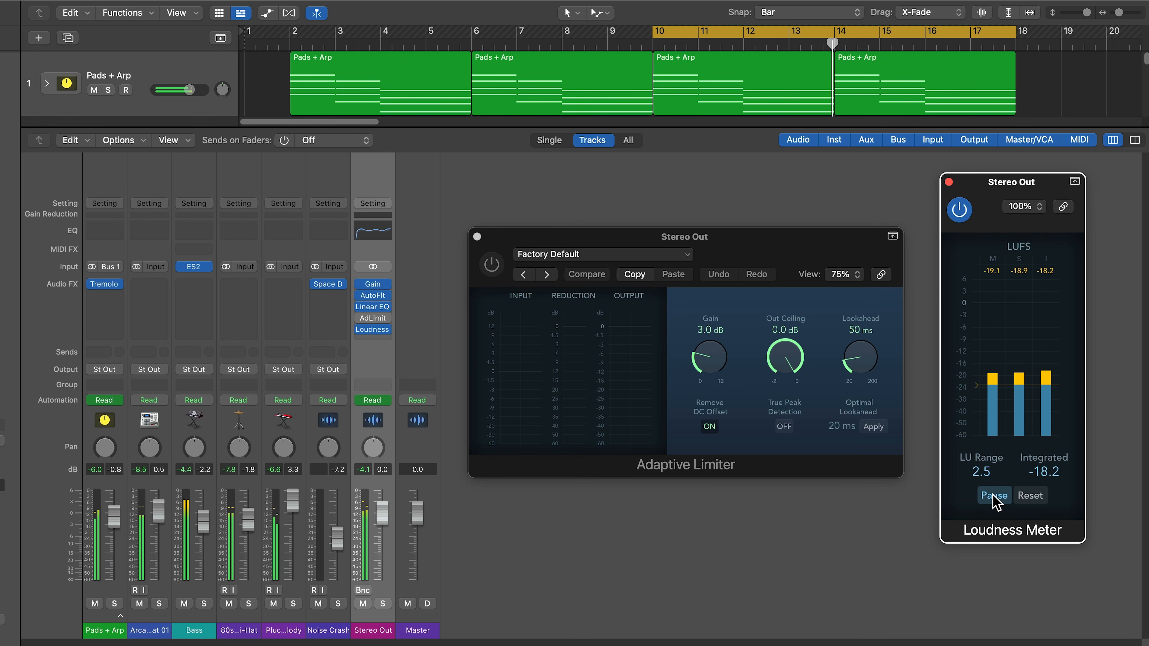
{"action": "key", "text": "space"}
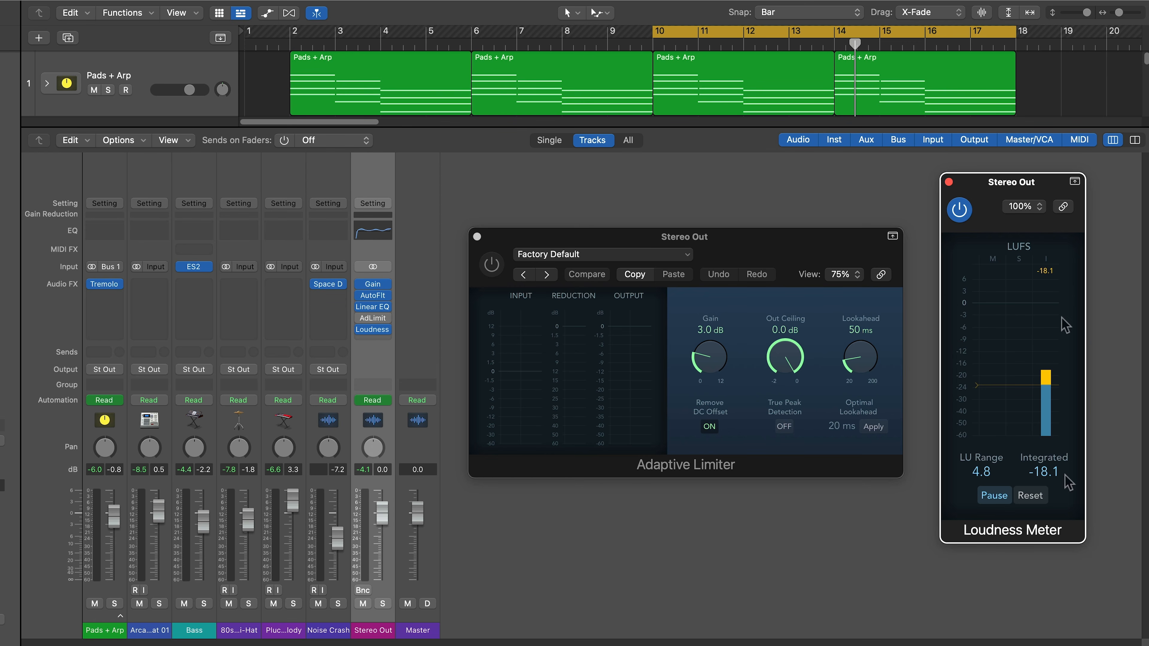
- Drag the Loudness Meter's yellow target marker up from -24 LUFS to about -9/-8 LUFS
{"action": "mouse_move", "coordinate": [976, 386]}
{"action": "left_mouse_down"}
{"action": "mouse_move", "coordinate": [977, 327]}
{"action": "mouse_move", "coordinate": [970, 345]}
{"action": "left_mouse_up"}
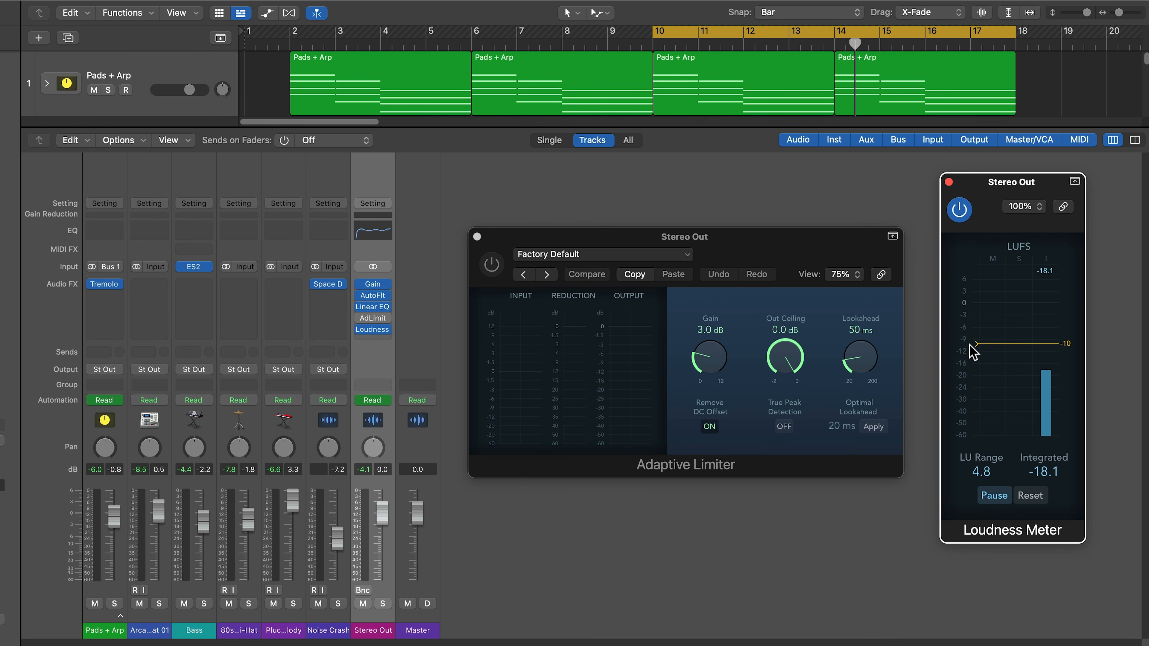
{"action": "left_click_drag", "start_coordinate": [970, 343], "coordinate": [976, 340]}
{"action": "mouse_move", "coordinate": [977, 339]}
{"action": "left_mouse_down"}
{"action": "mouse_move", "coordinate": [975, 322]}
{"action": "mouse_move", "coordinate": [981, 355]}
{"action": "mouse_move", "coordinate": [978, 337]}
{"action": "left_mouse_up"}
- Try Adaptive Limiter gain values of 2.4 and 9.6 dB and ceiling tweaks, moving the loudness target to -14 LUFS
{"action": "left_click_drag", "start_coordinate": [724, 373], "coordinate": [733, 439]}
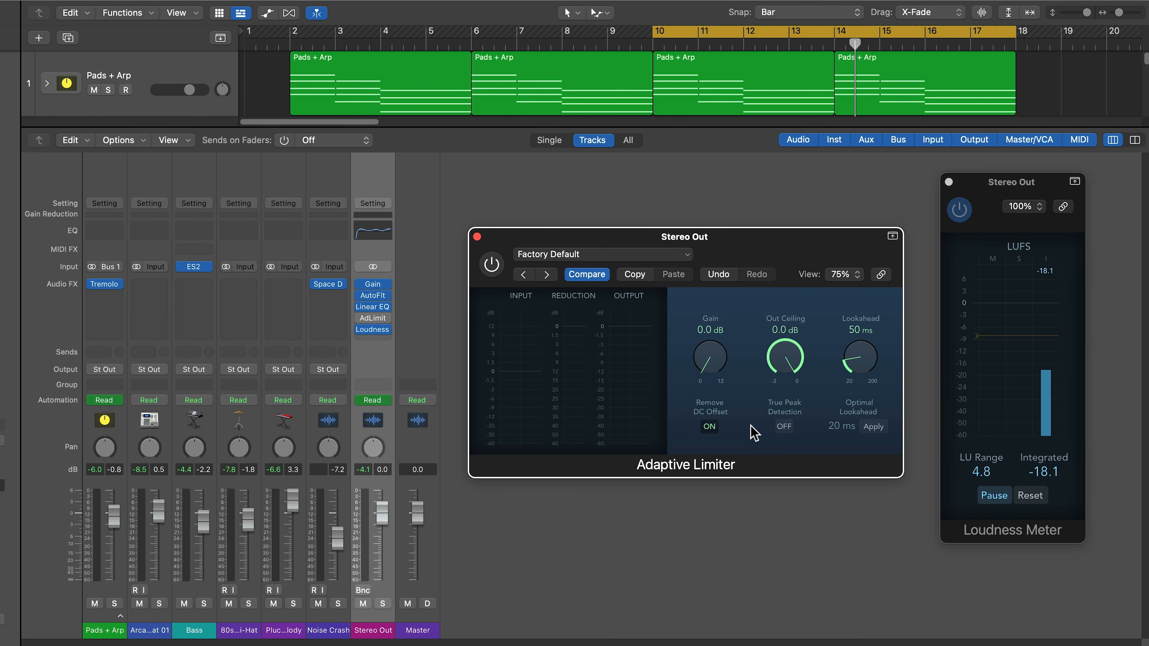
{"action": "mouse_move", "coordinate": [992, 337]}
{"action": "left_mouse_down"}
{"action": "mouse_move", "coordinate": [992, 358]}
{"action": "mouse_move", "coordinate": [990, 342]}
{"action": "left_mouse_up"}
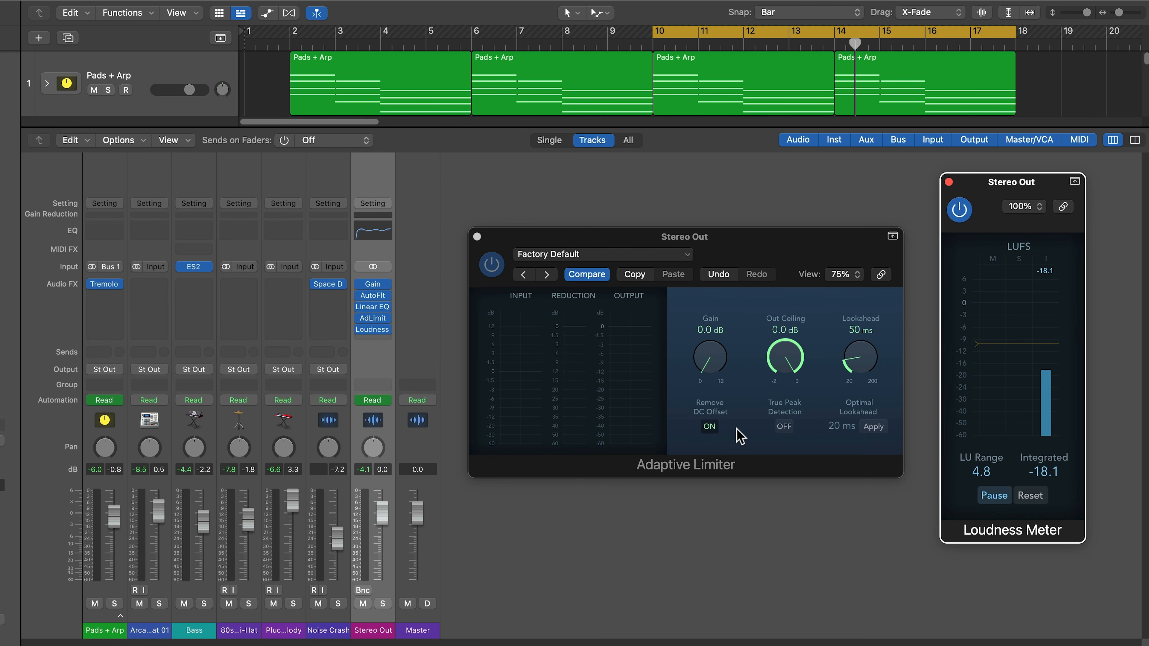
{"action": "left_click_drag", "start_coordinate": [724, 370], "coordinate": [717, 287]}
{"action": "left_click_drag", "start_coordinate": [789, 391], "coordinate": [790, 455]}
{"action": "left_click_drag", "start_coordinate": [720, 367], "coordinate": [803, 449]}
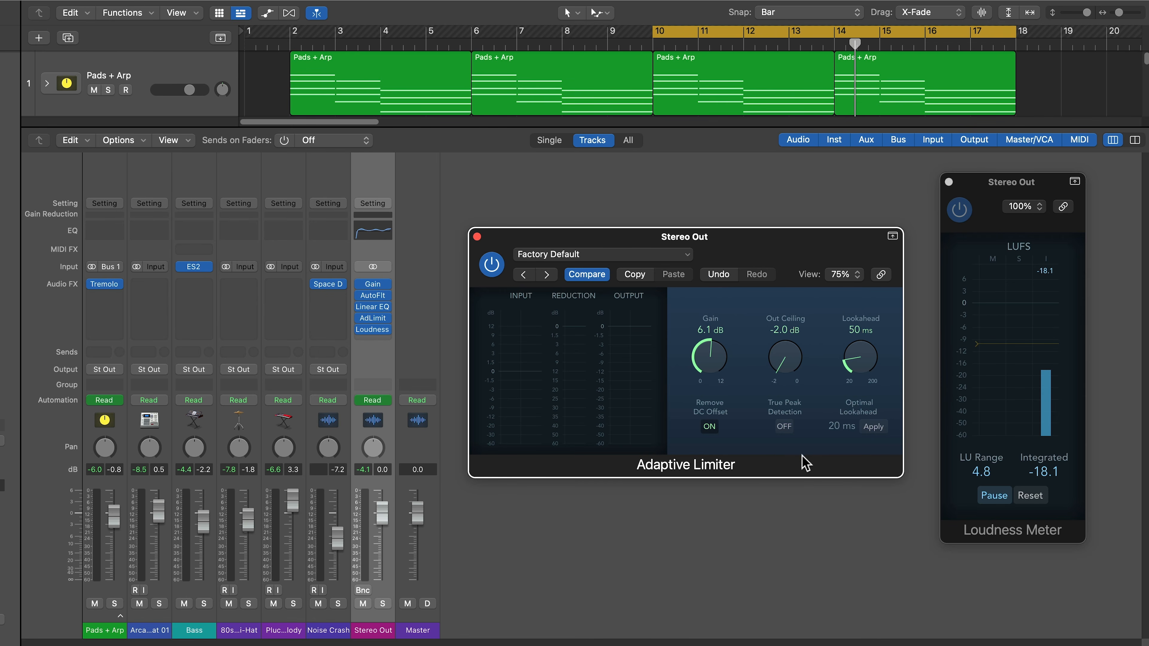
{"action": "mouse_move", "coordinate": [793, 370]}
{"action": "left_mouse_down"}
{"action": "mouse_move", "coordinate": [793, 308]}
{"action": "mouse_move", "coordinate": [780, 323]}
{"action": "mouse_move", "coordinate": [788, 372]}
{"action": "left_mouse_up"}
- Reset the limiter to 0.0 dB gain and -2.0 dB ceiling, and clear the Stereo Out peaks
{"action": "left_click_drag", "start_coordinate": [717, 356], "coordinate": [700, 467]}
{"action": "left_click_drag", "start_coordinate": [788, 372], "coordinate": [777, 495]}
{"action": "left_click", "coordinate": [365, 470]}
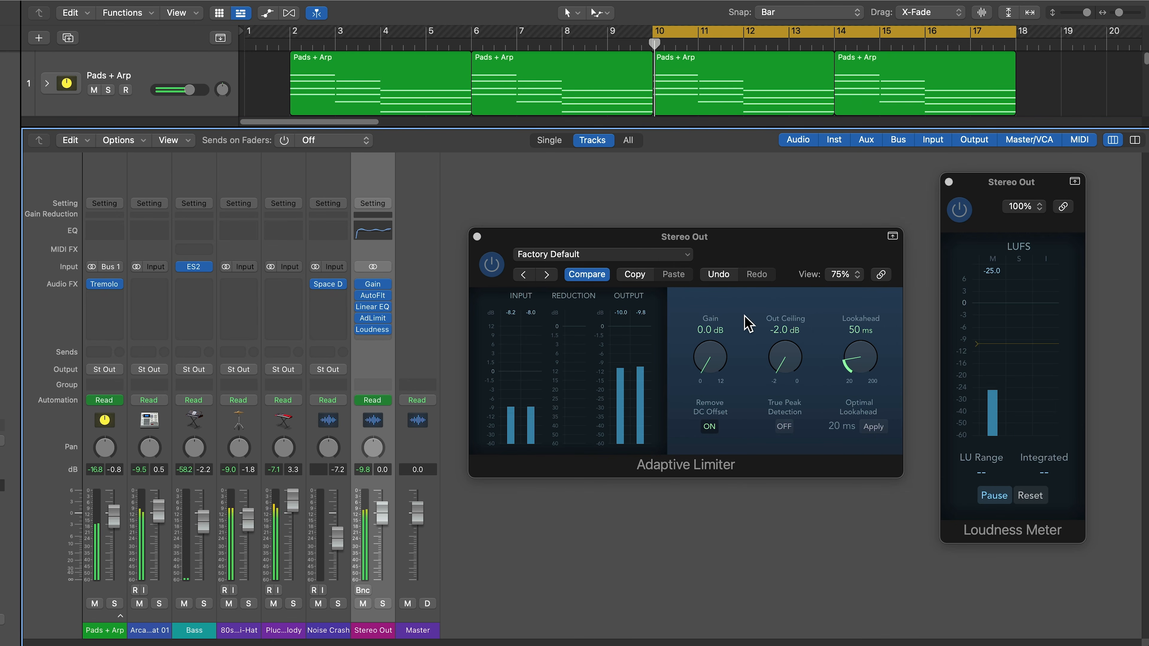
- Start playback and set the limiter ceiling to -1.0 dB with True Peak Detection on
{"action": "key", "text": "space"}
{"action": "mouse_move", "coordinate": [722, 350]}
{"action": "left_mouse_down"}
{"action": "mouse_move", "coordinate": [722, 183]}
{"action": "mouse_move", "coordinate": [712, 331]}
{"action": "left_mouse_up"}
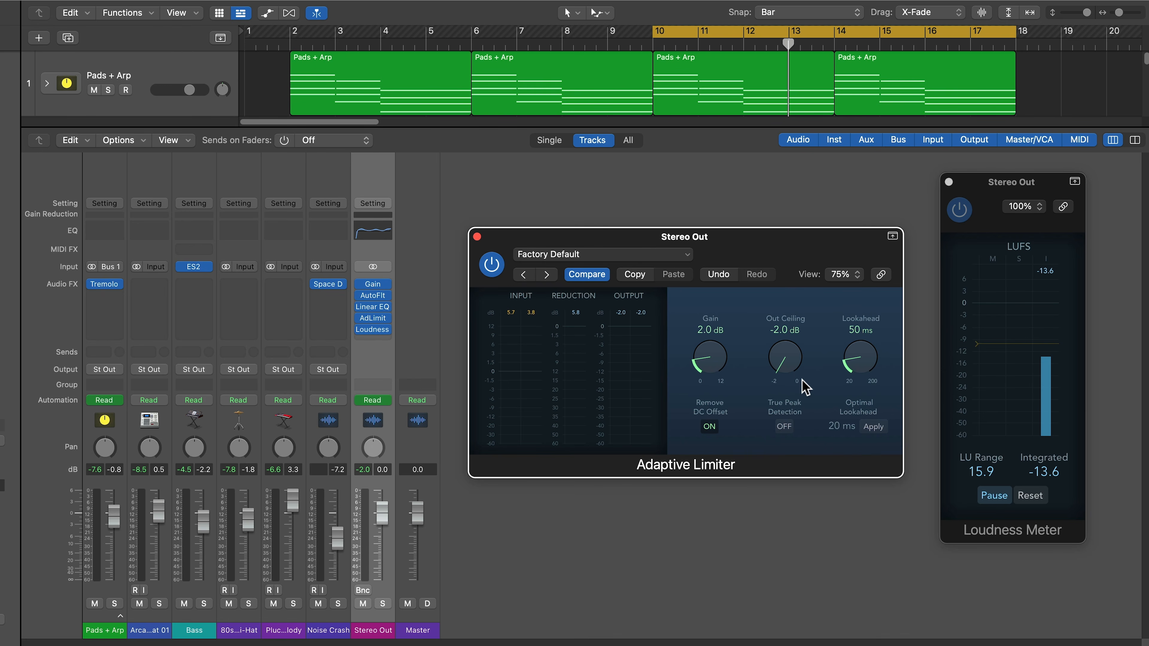
{"action": "left_click_drag", "start_coordinate": [792, 365], "coordinate": [809, 267]}
{"action": "left_click", "coordinate": [785, 426]}
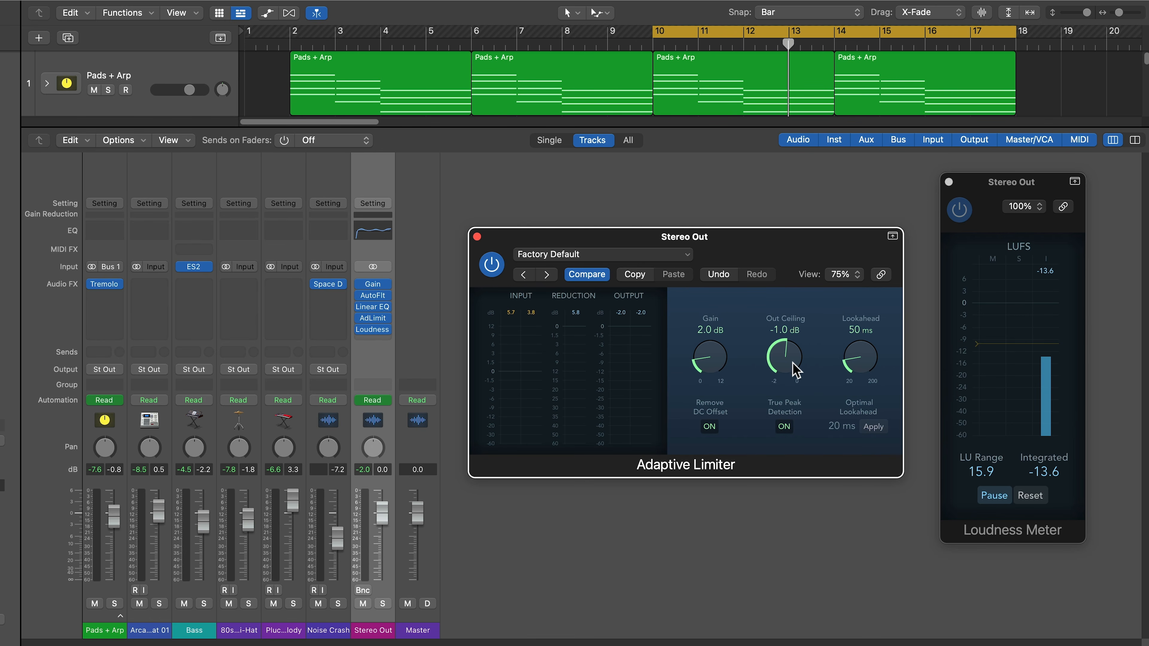
- Try limiter gains of 1.0, 4.3 and 2.0 dB, reset the Loudness Meter, and settle on 5.1 dB
{"action": "left_click_drag", "start_coordinate": [715, 362], "coordinate": [713, 423]}
{"action": "left_click_drag", "start_coordinate": [720, 363], "coordinate": [723, 288]}
{"action": "mouse_move", "coordinate": [718, 359]}
{"action": "left_mouse_down"}
{"action": "mouse_move", "coordinate": [737, 444]}
{"action": "mouse_move", "coordinate": [743, 366]}
{"action": "mouse_move", "coordinate": [707, 346]}
{"action": "left_mouse_up"}
{"action": "left_click", "coordinate": [1030, 501]}
{"action": "left_click", "coordinate": [1032, 496]}
{"action": "left_click", "coordinate": [1052, 497]}
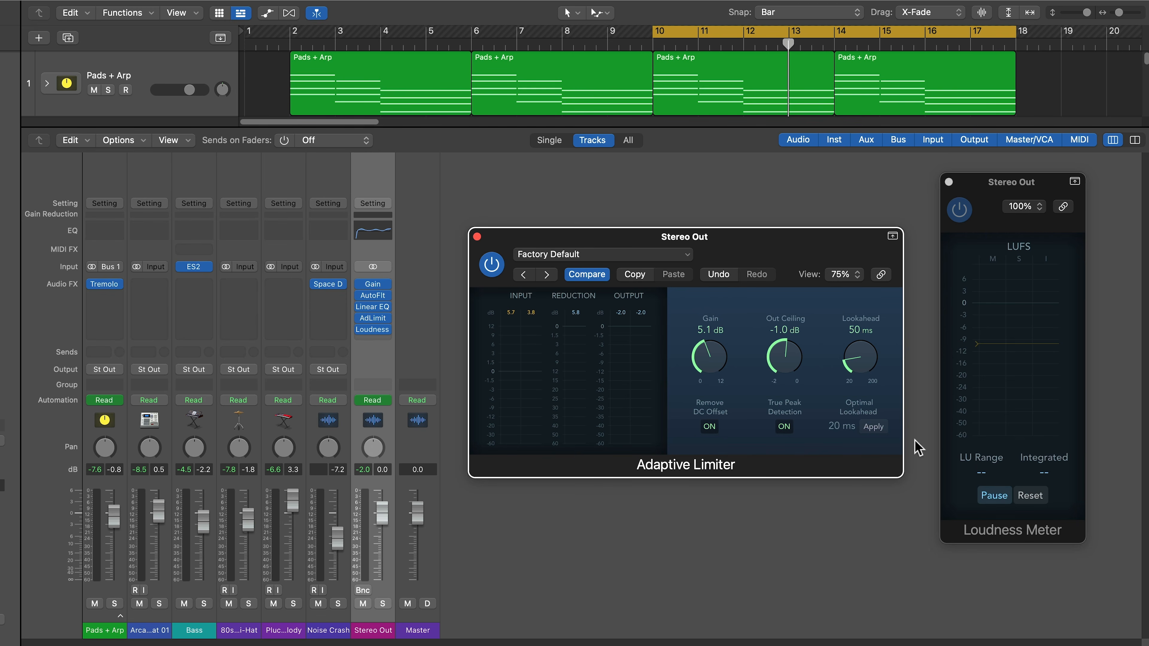
- Play the cycle and raise limiter gain from 5.0 through 7.0 to 8.4 dB, resetting the meter to read -12.7 LUFS
{"action": "left_click_drag", "start_coordinate": [704, 358], "coordinate": [704, 360]}
{"action": "key", "text": "space"}
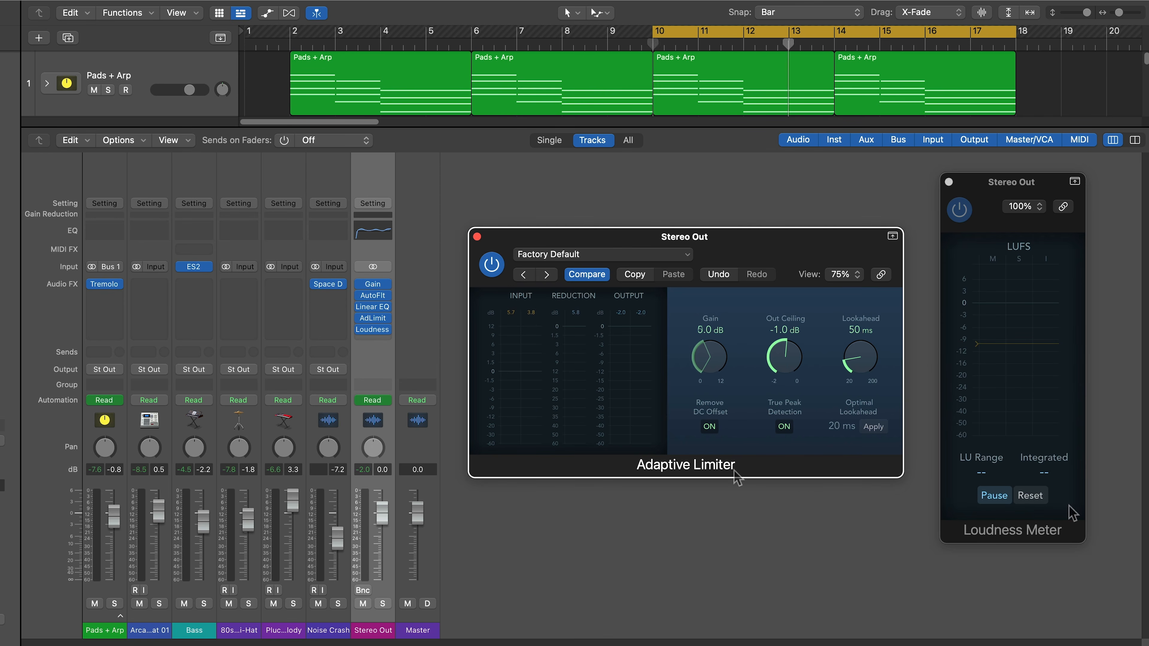
{"action": "left_click_drag", "start_coordinate": [719, 357], "coordinate": [726, 254]}
{"action": "left_click", "coordinate": [1031, 495]}
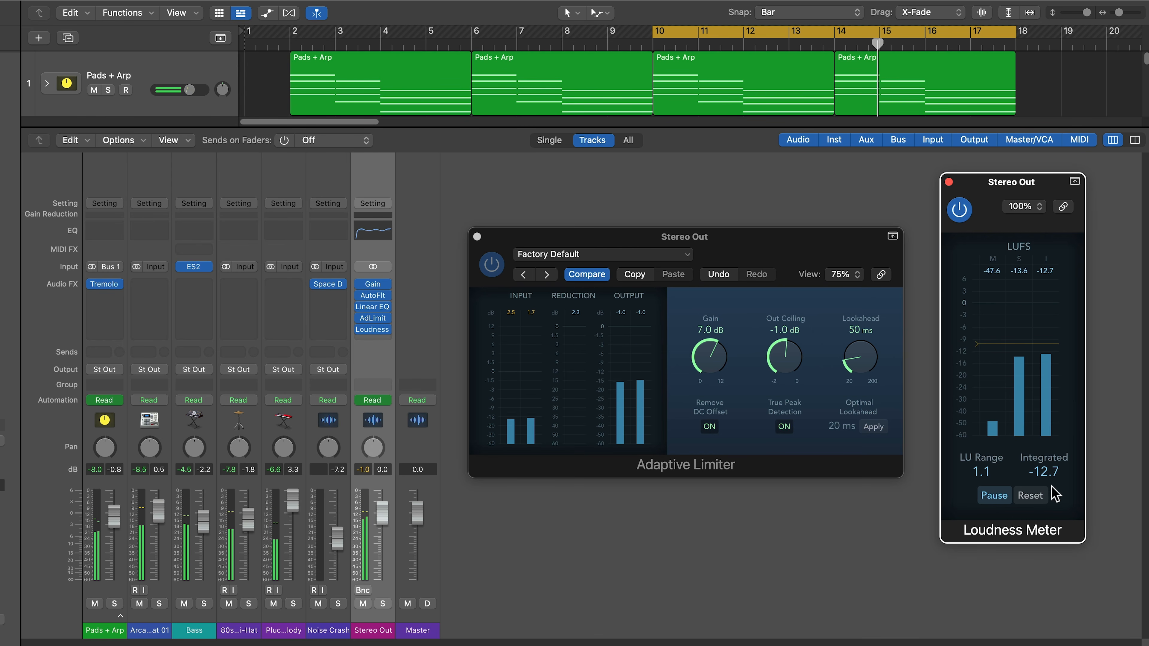
{"action": "left_click_drag", "start_coordinate": [720, 380], "coordinate": [712, 340]}
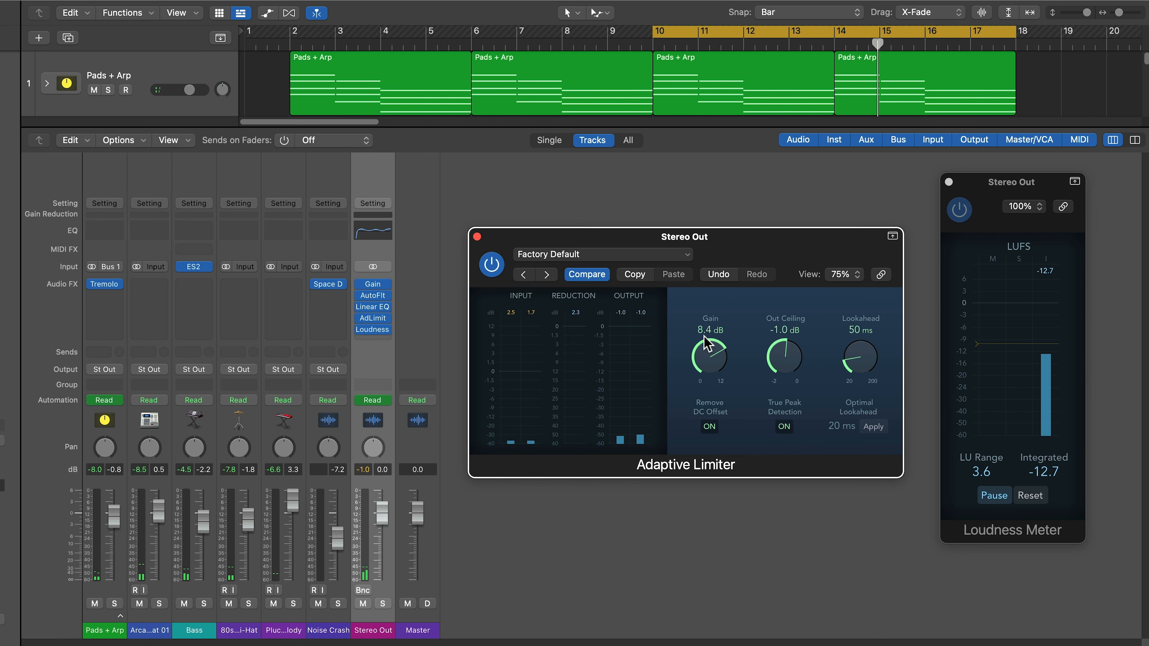
- Measure playback with the Adaptive Limiter gain at 10.1 dB, then back the gain off to 9.4 dB
{"action": "left_click", "coordinate": [1030, 495]}
{"action": "key", "text": "space"}
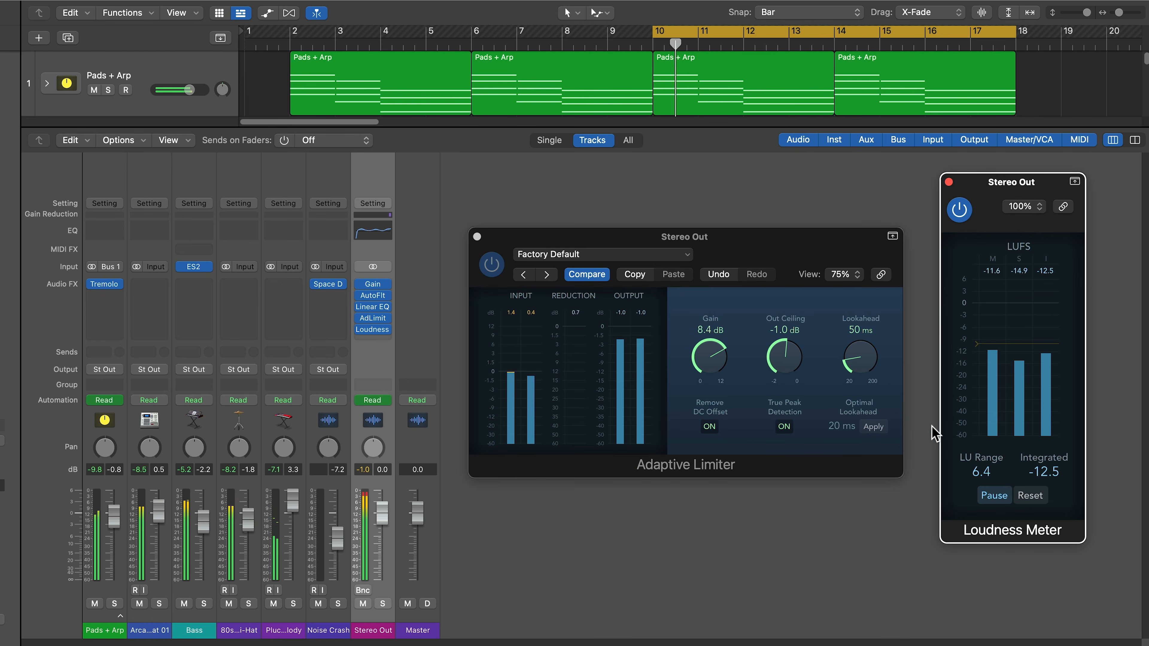
{"action": "left_click_drag", "start_coordinate": [718, 366], "coordinate": [707, 333]}
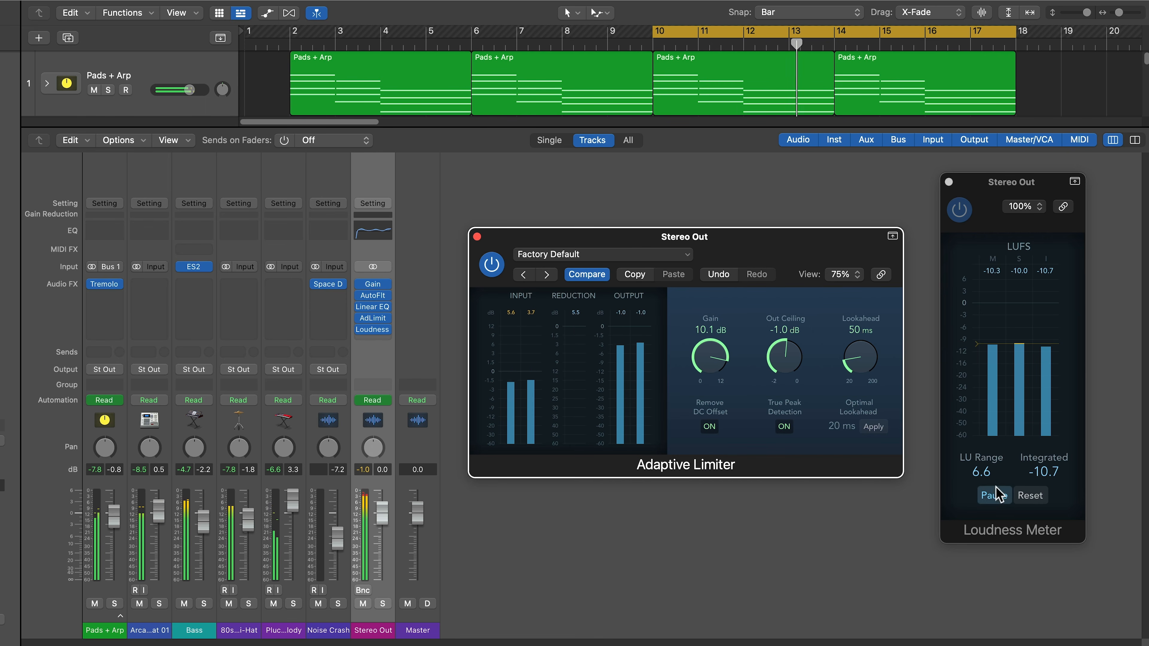
{"action": "left_click", "coordinate": [1031, 495]}
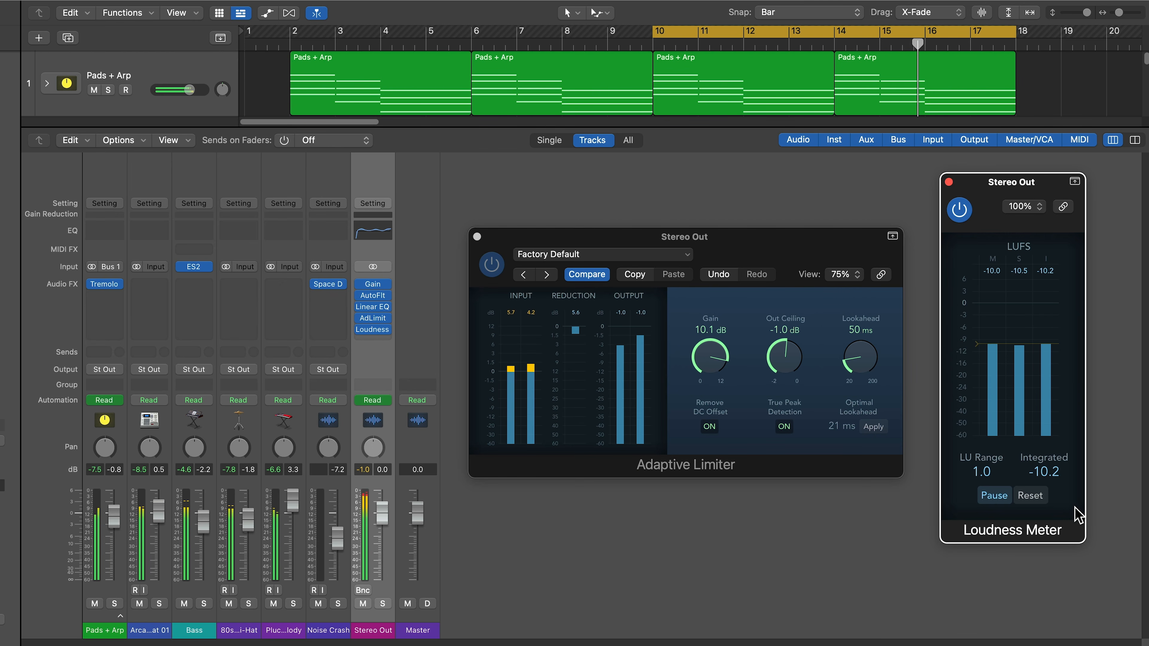
{"action": "key", "text": "space"}
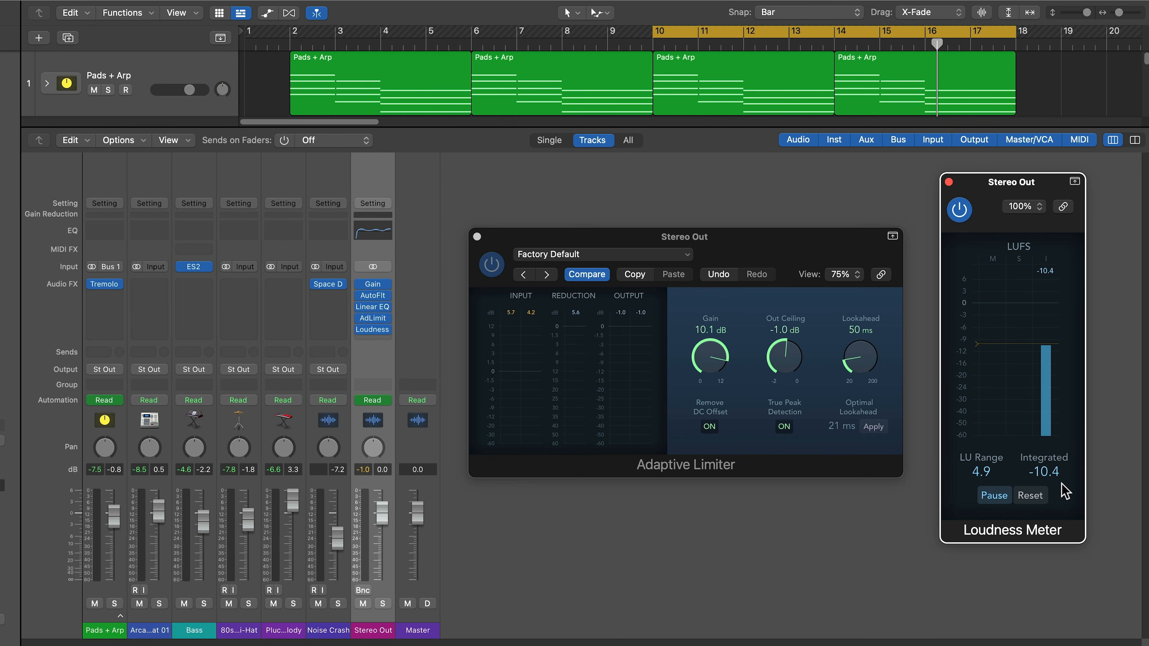
{"action": "left_click_drag", "start_coordinate": [705, 346], "coordinate": [703, 357]}
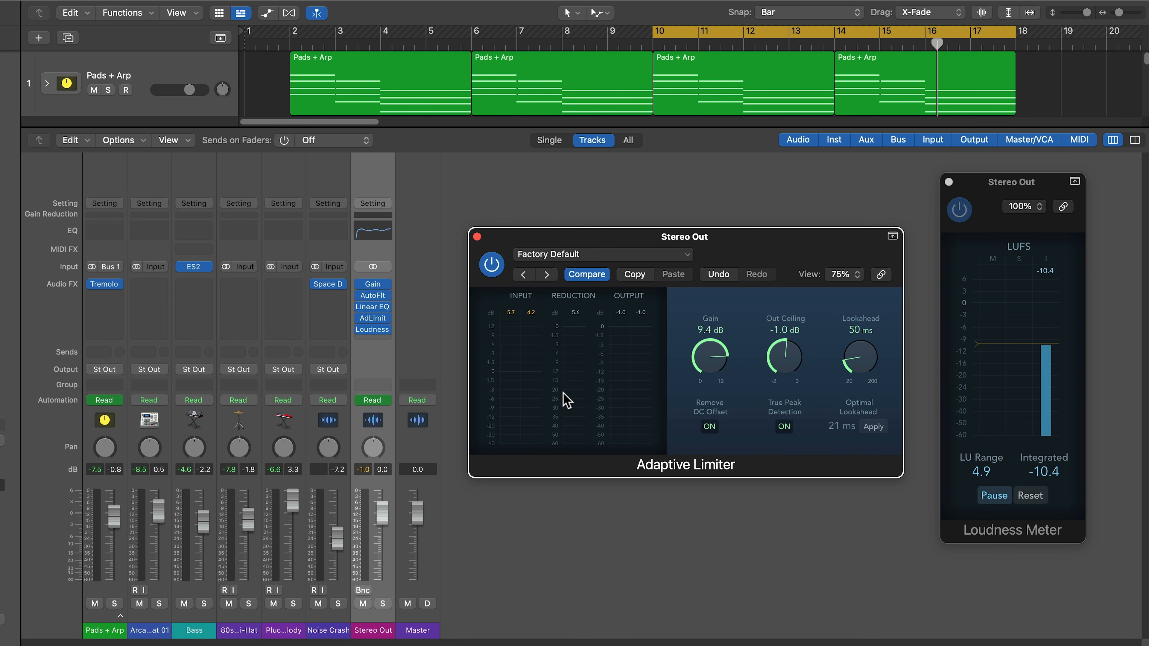
- Lower the Adaptive Limiter gain to 8.8 dB during playback and take a fresh loudness reading
{"action": "key", "text": "space"}
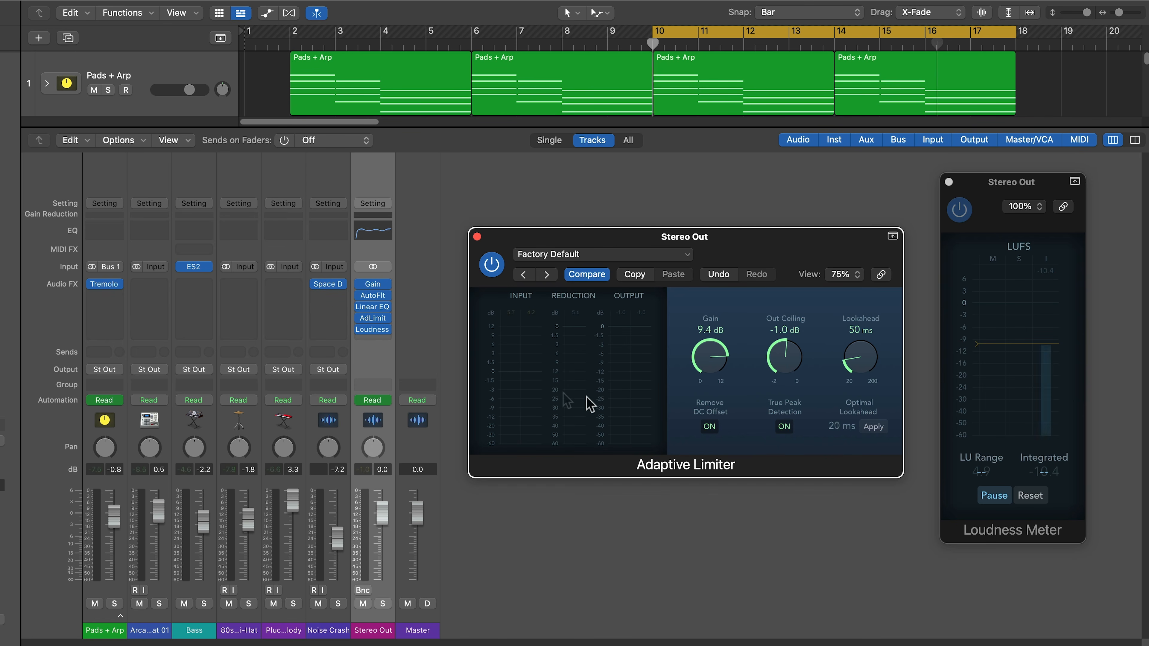
{"action": "left_click_drag", "start_coordinate": [708, 370], "coordinate": [707, 381]}
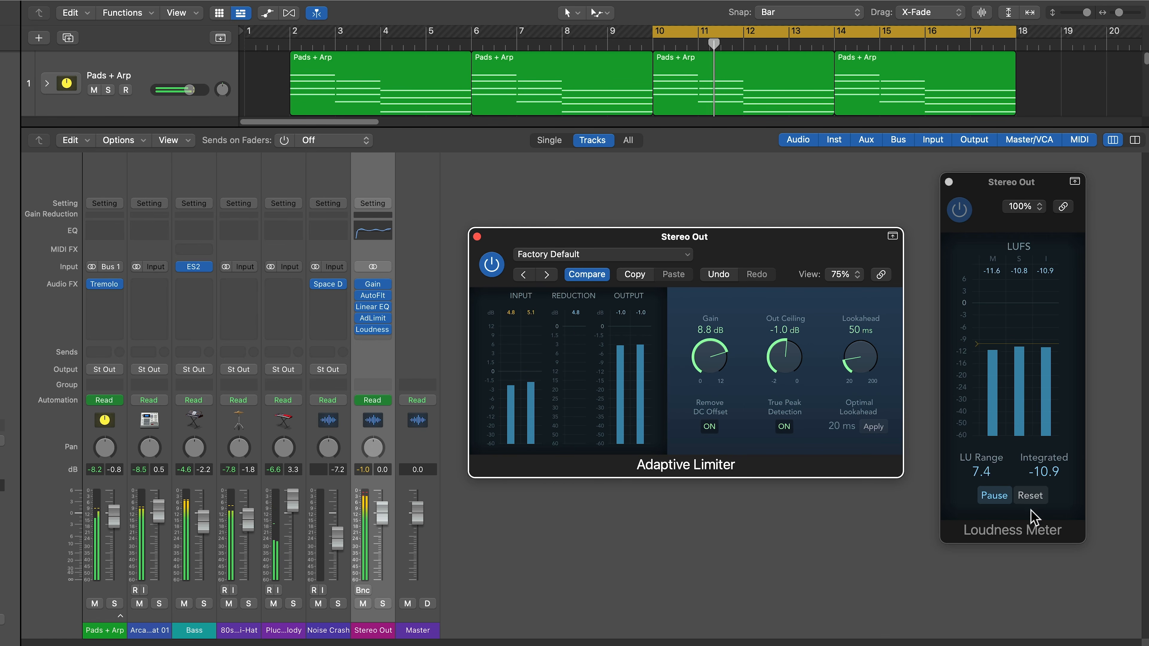
{"action": "left_click", "coordinate": [1034, 495]}
{"action": "left_click", "coordinate": [1034, 496]}
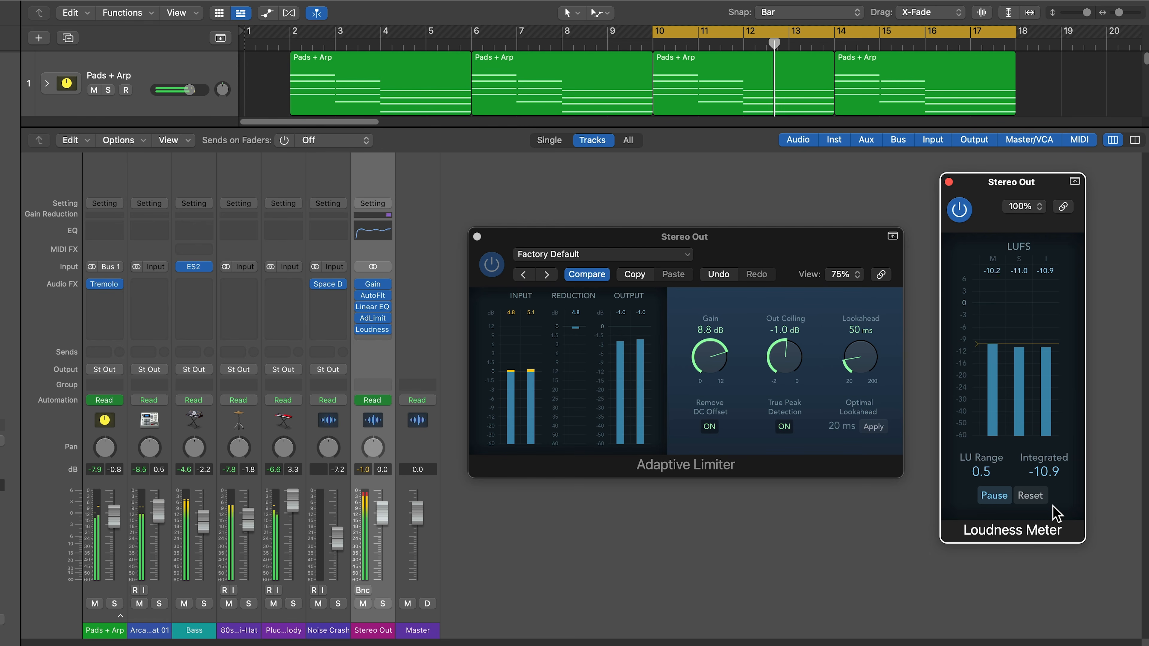
{"action": "left_click", "coordinate": [755, 447]}
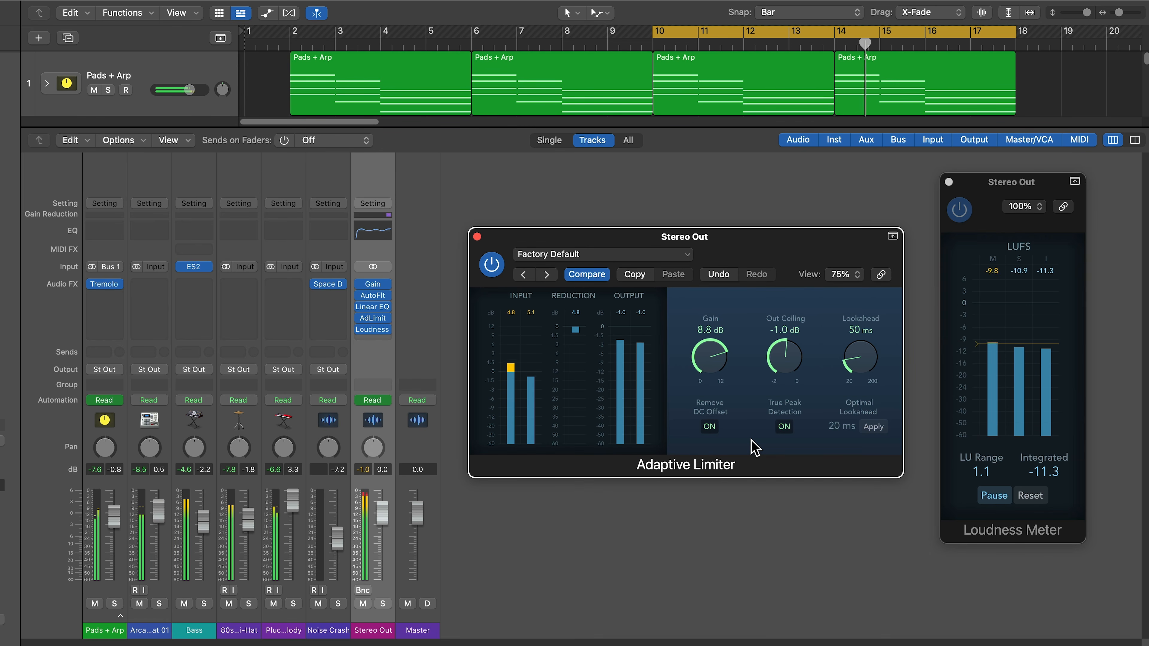
- Stop playback and trim the Adaptive Limiter gain to 8.3 dB
{"action": "key", "text": "space"}
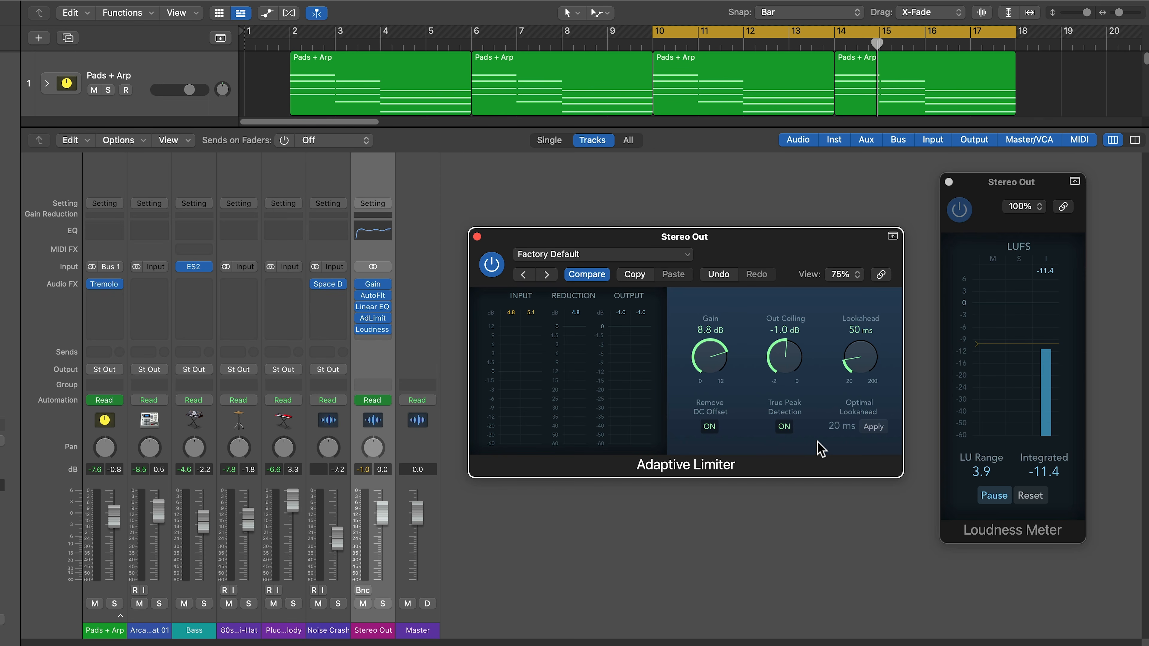
{"action": "mouse_move", "coordinate": [699, 364]}
{"action": "left_mouse_down"}
{"action": "mouse_move", "coordinate": [706, 442]}
{"action": "mouse_move", "coordinate": [712, 362]}
{"action": "left_mouse_up"}
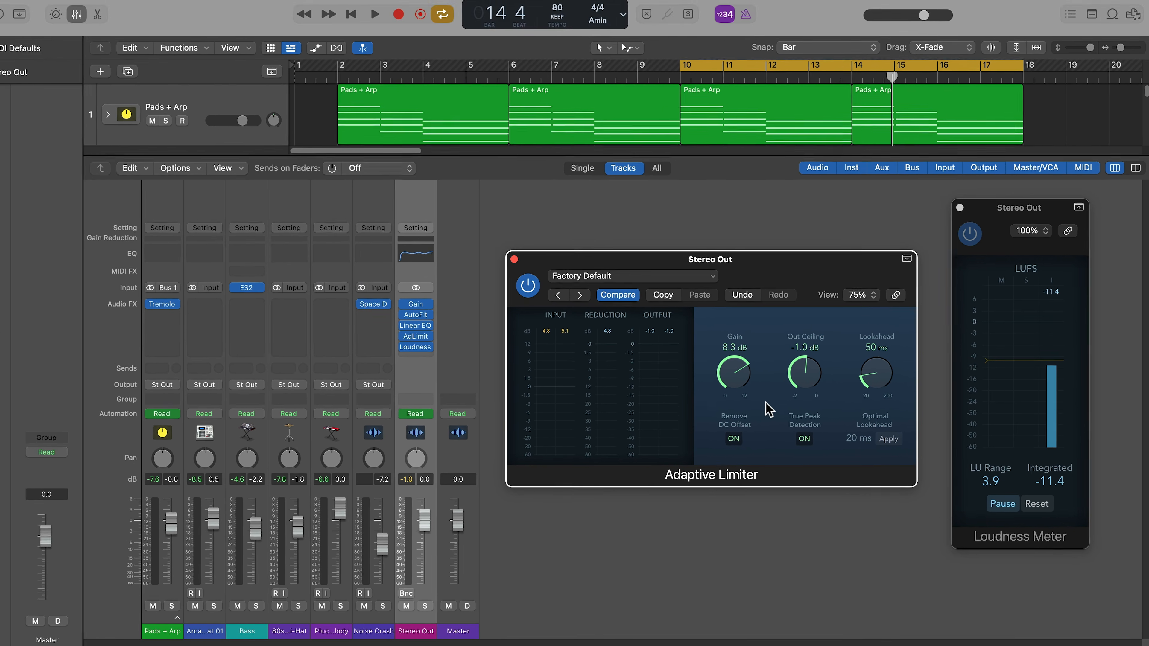